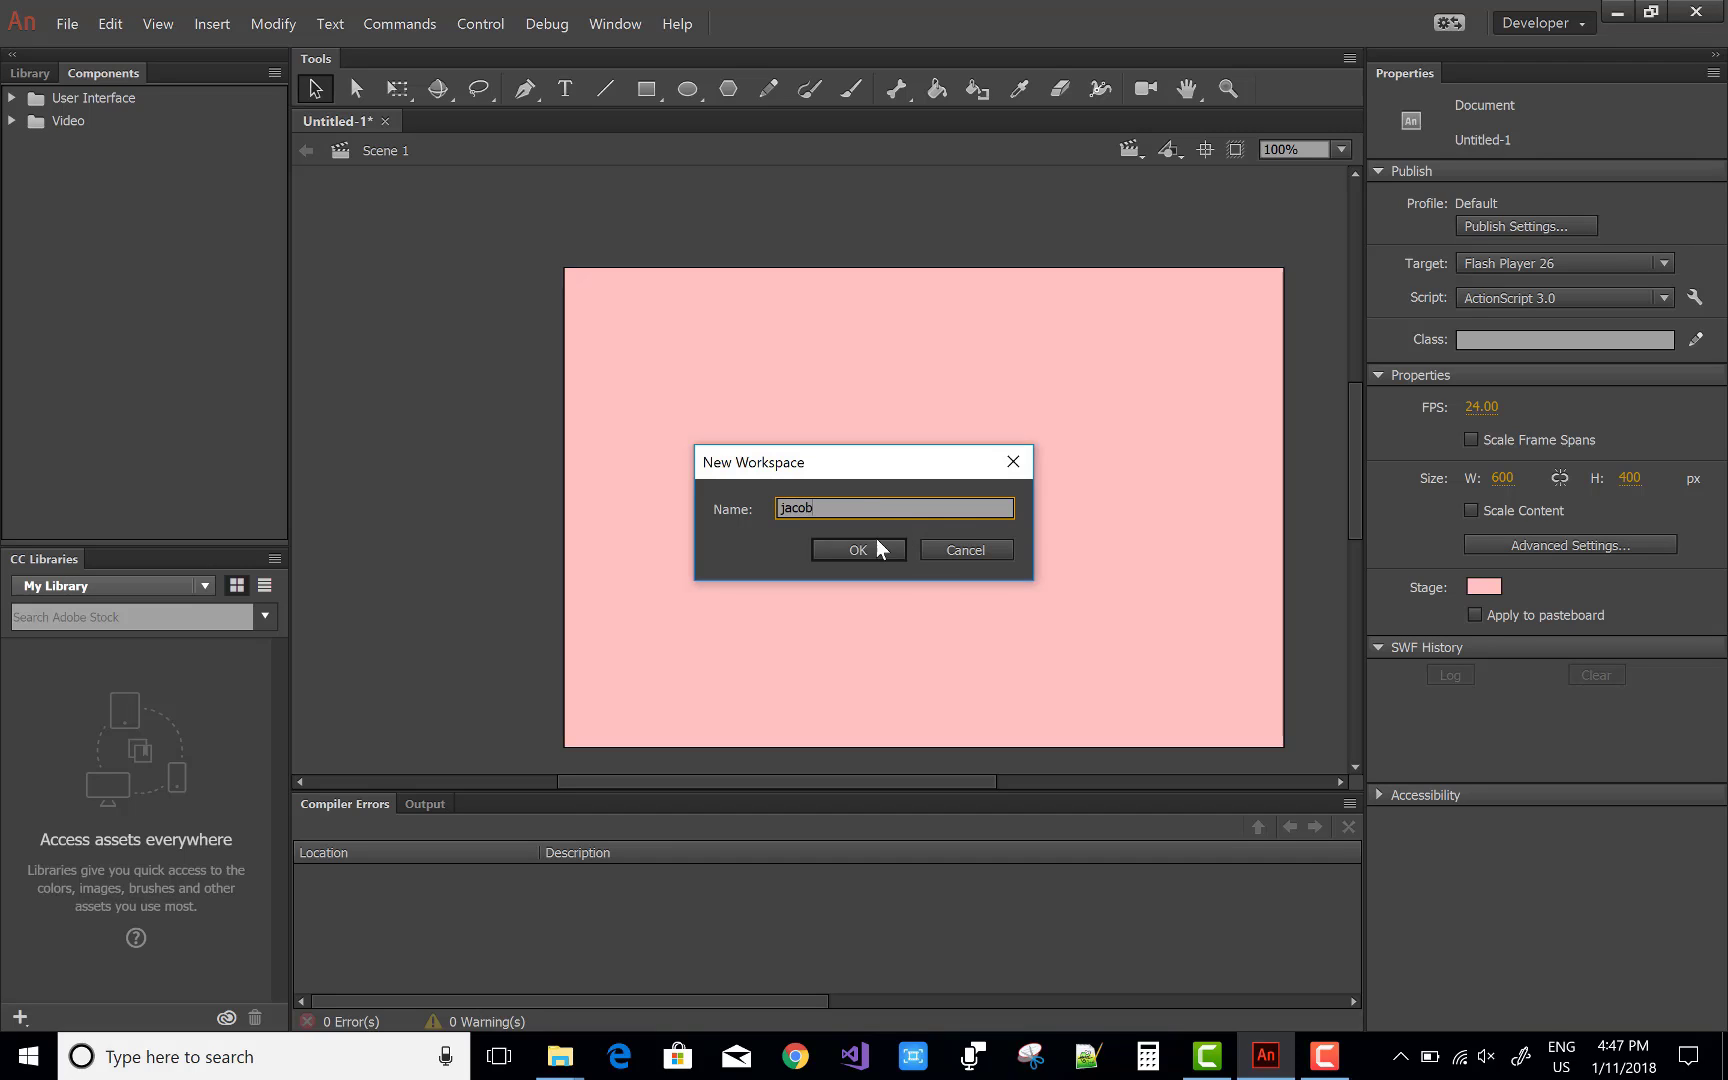
Step: Create the custom workspace under the entered name and permanently delete that same workspace
click(855, 549)
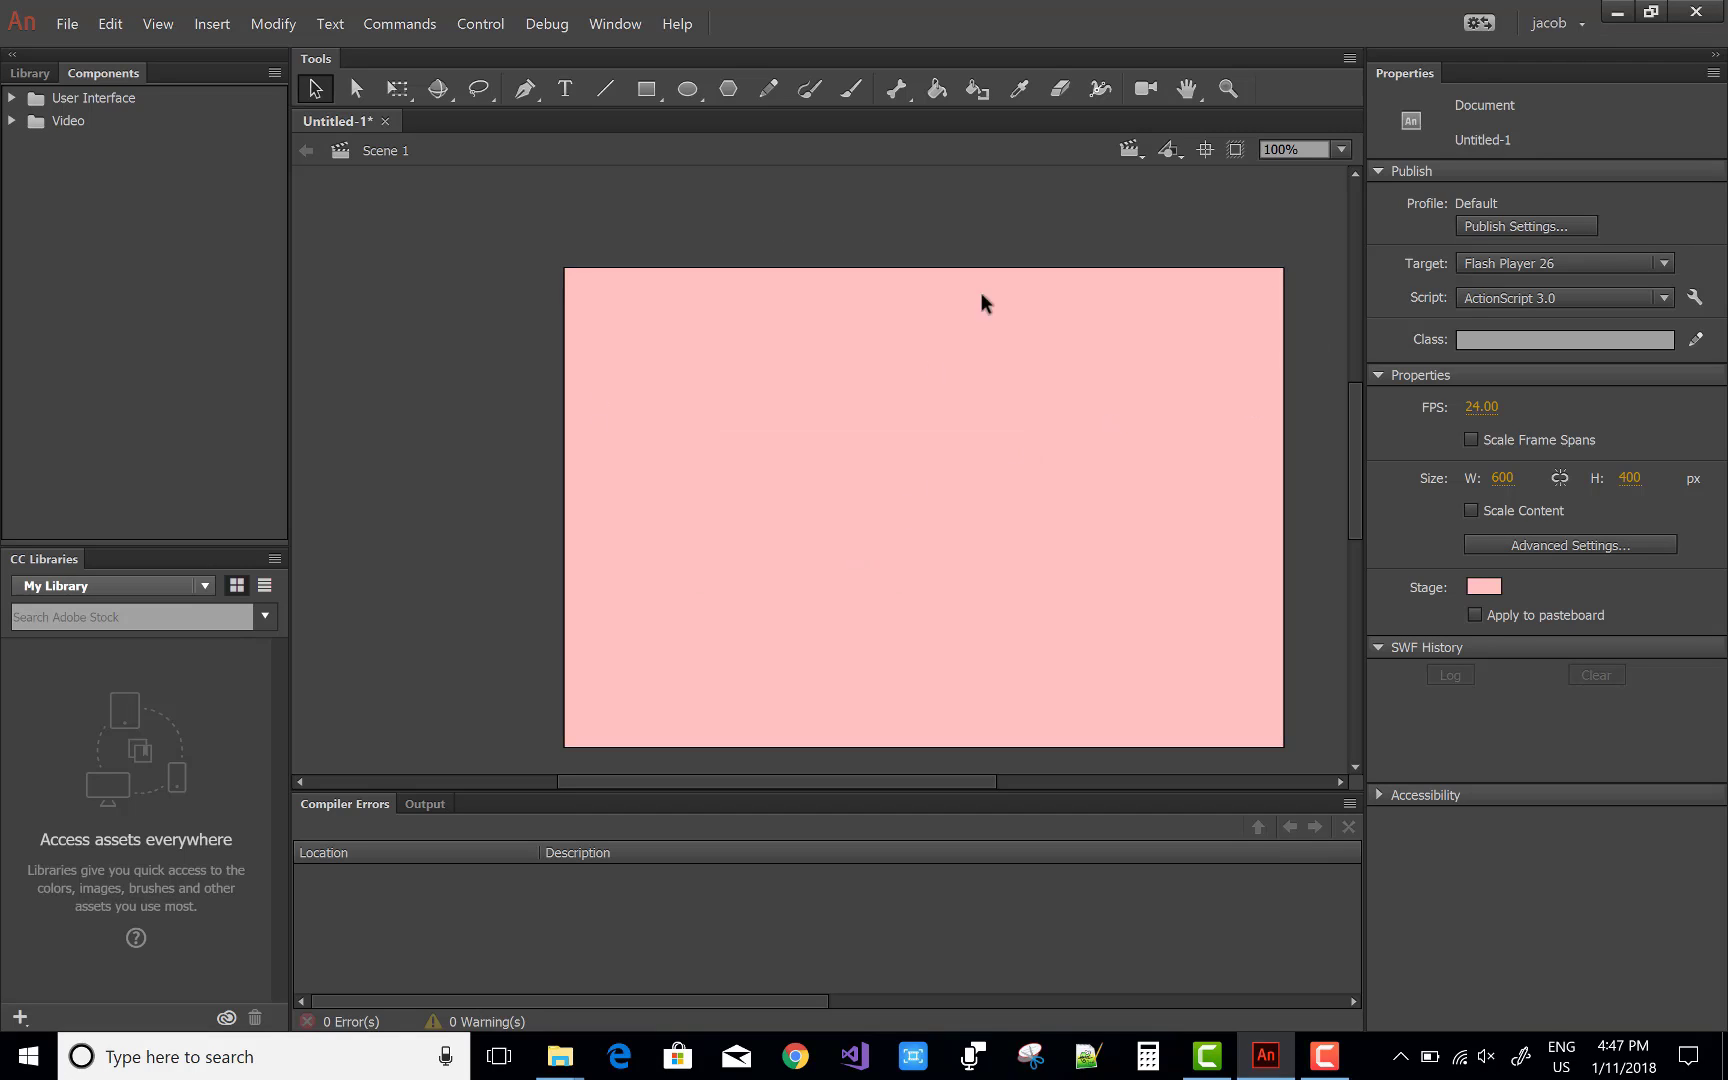
click(1588, 27)
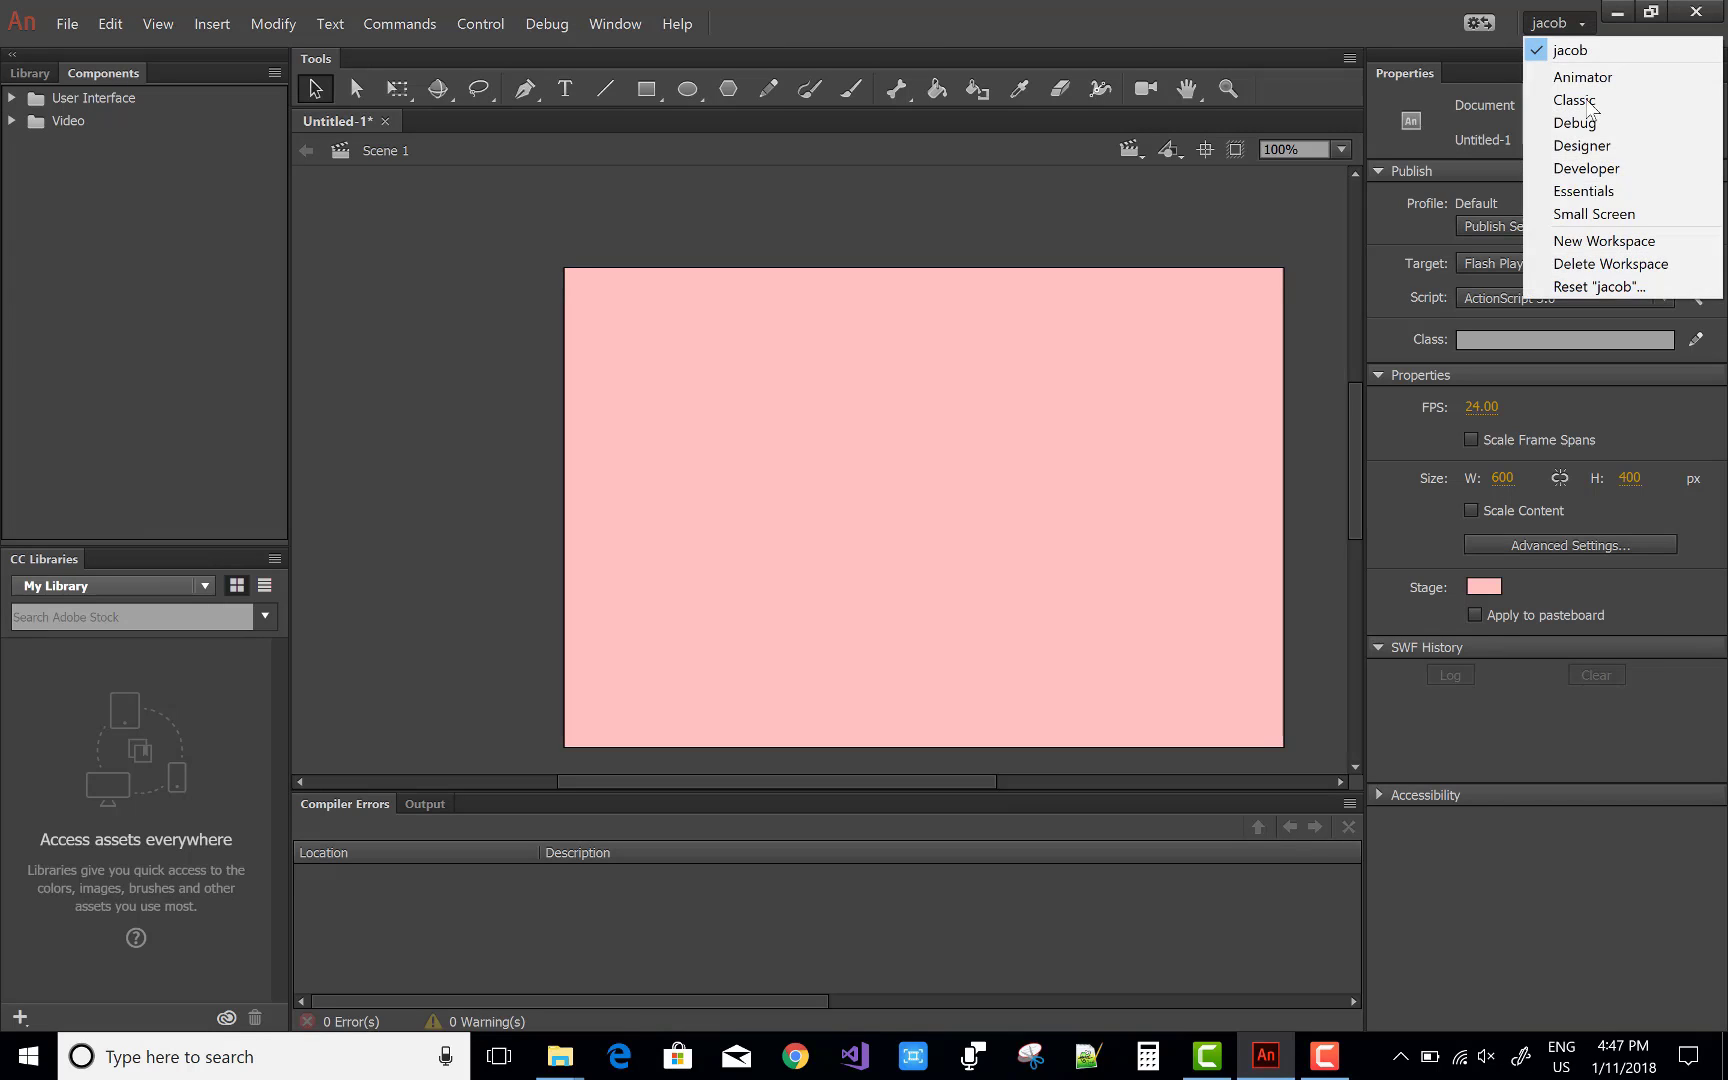
click(1583, 266)
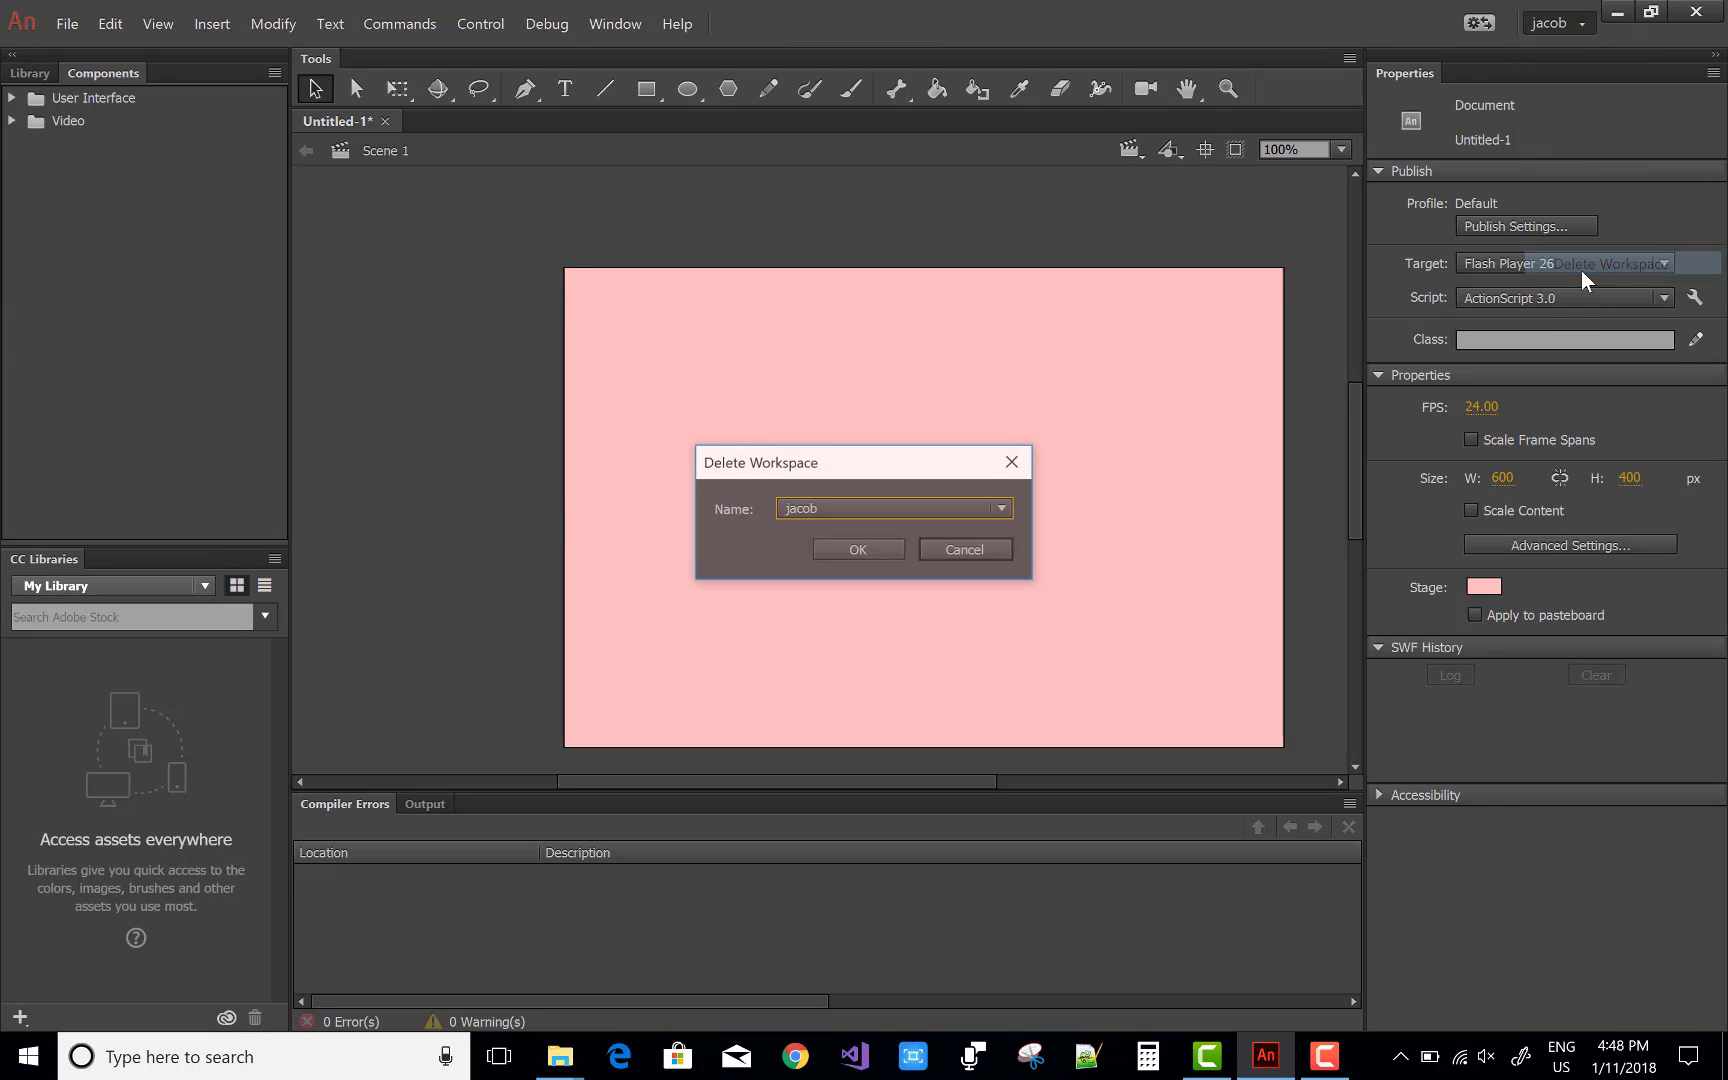
click(999, 509)
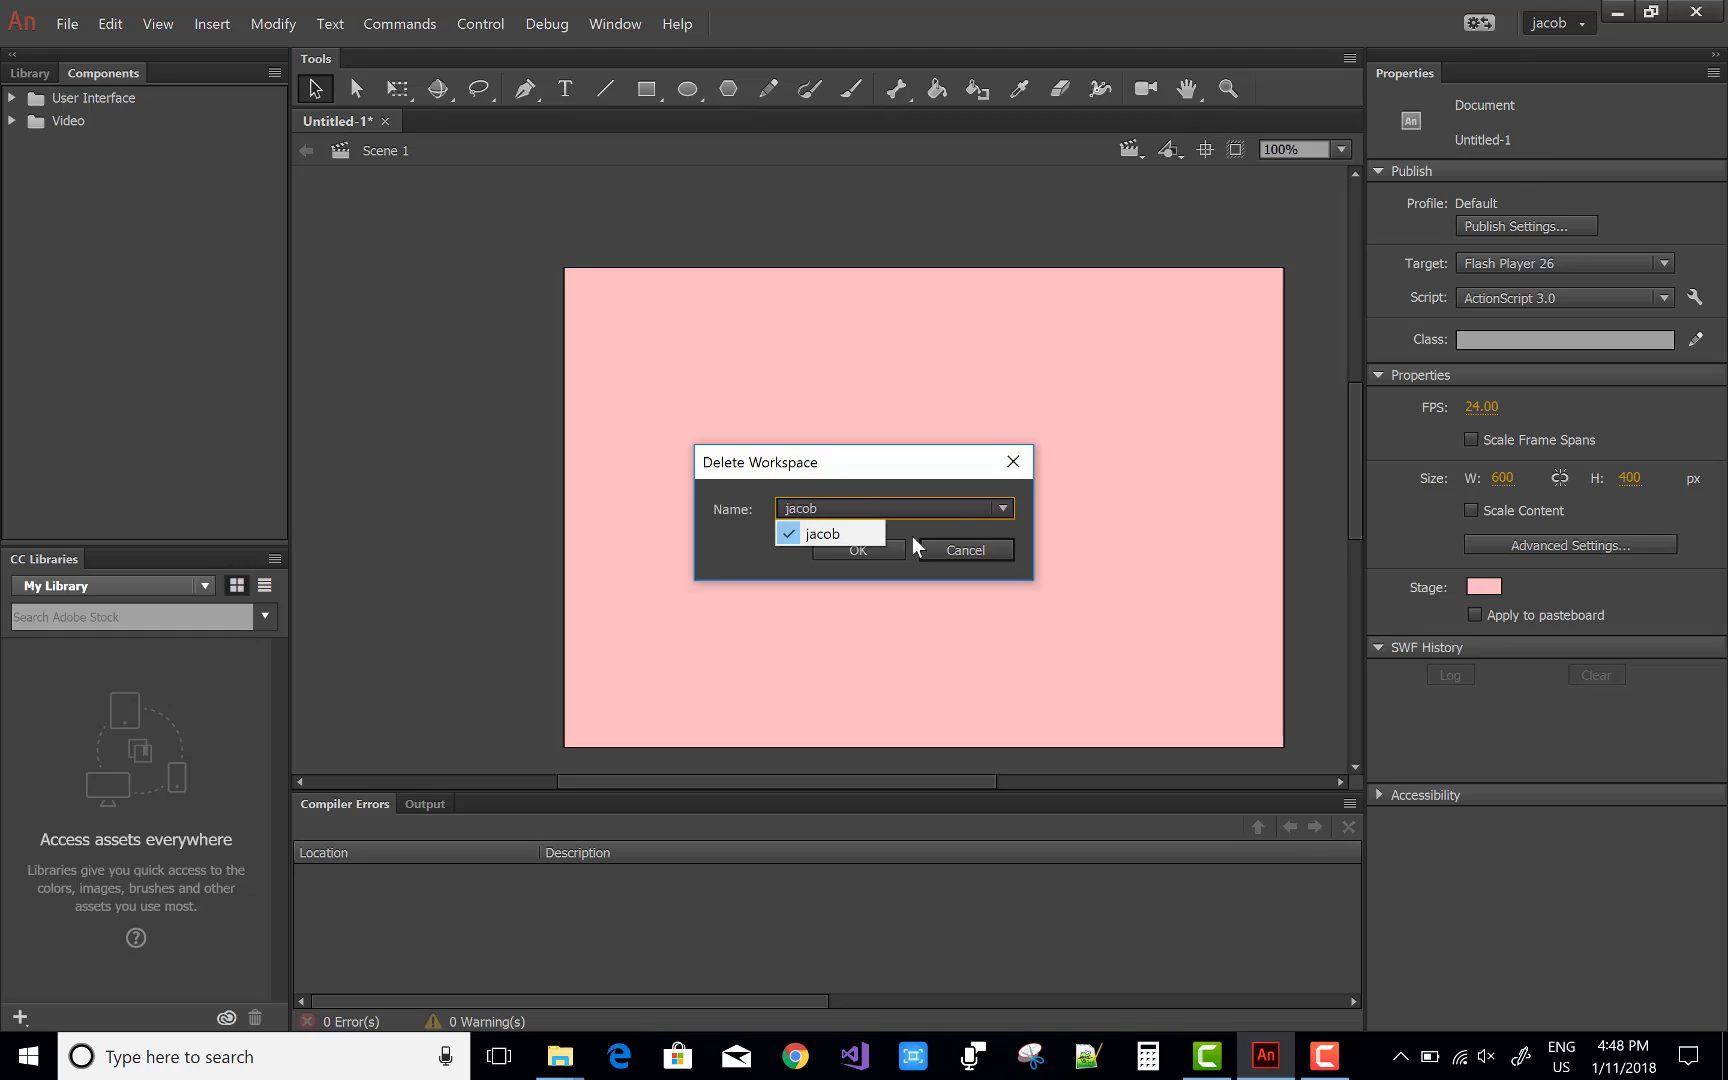
click(862, 535)
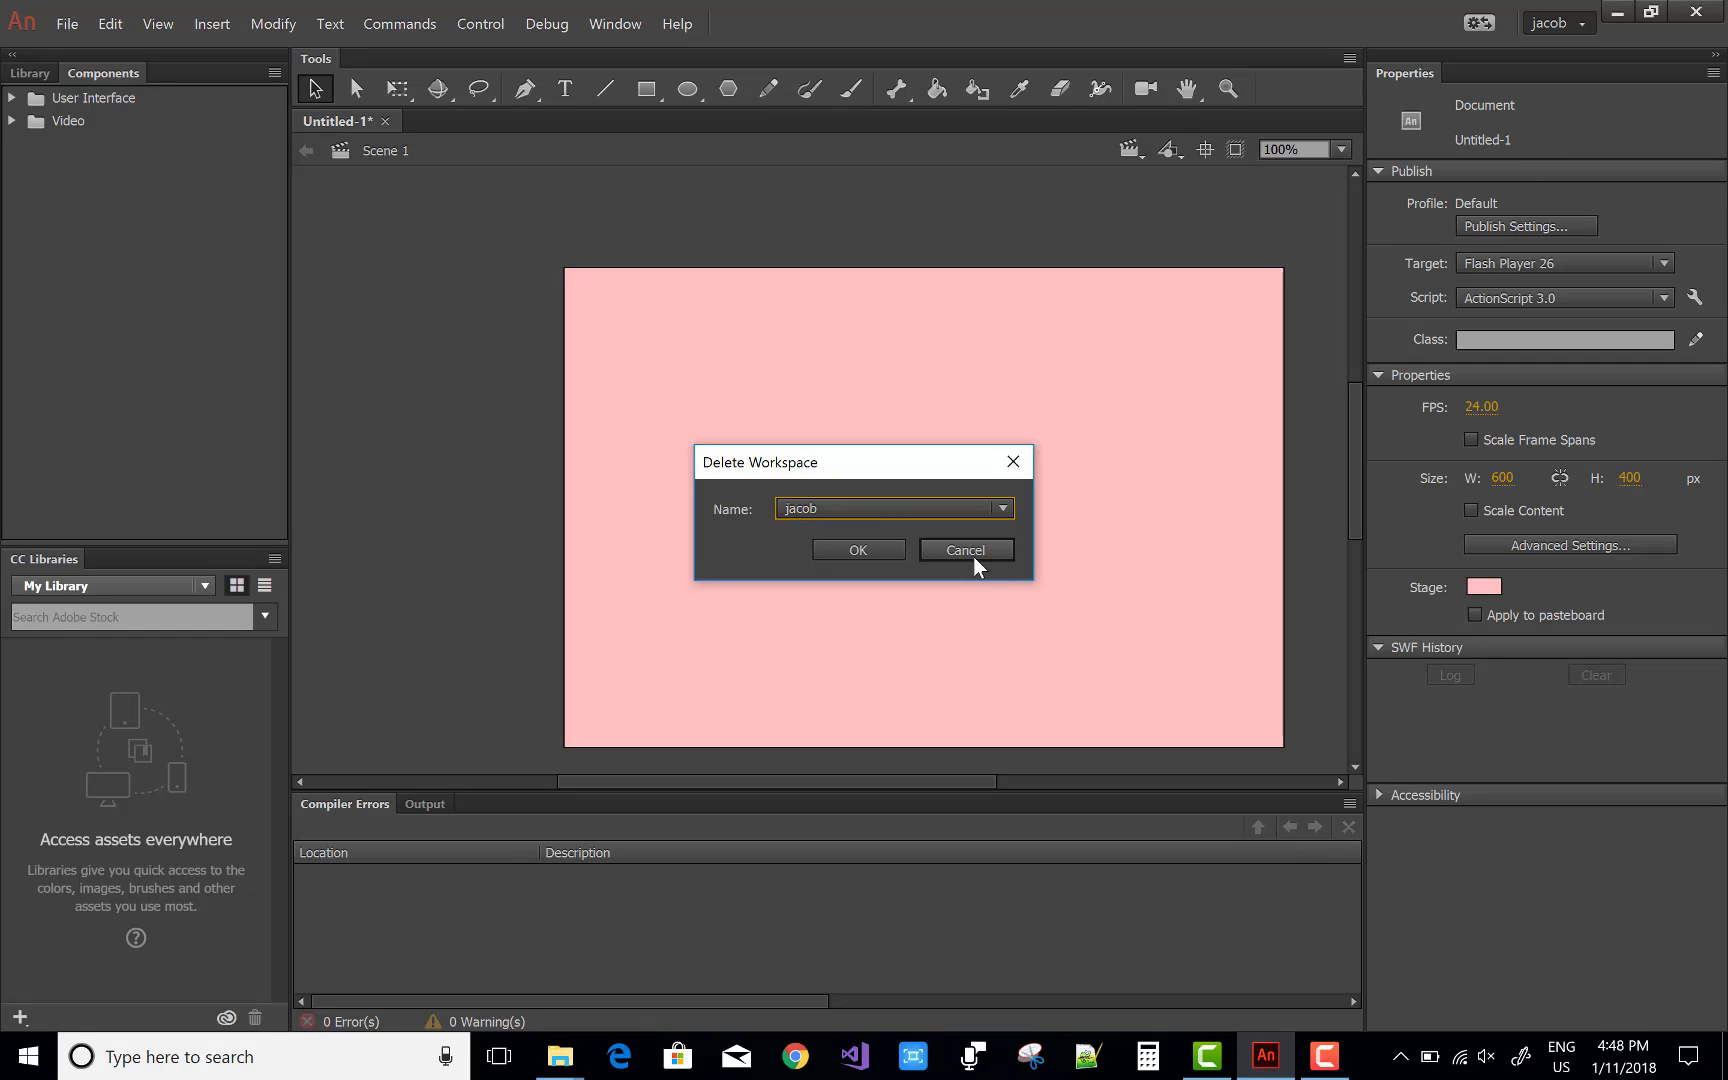
click(853, 548)
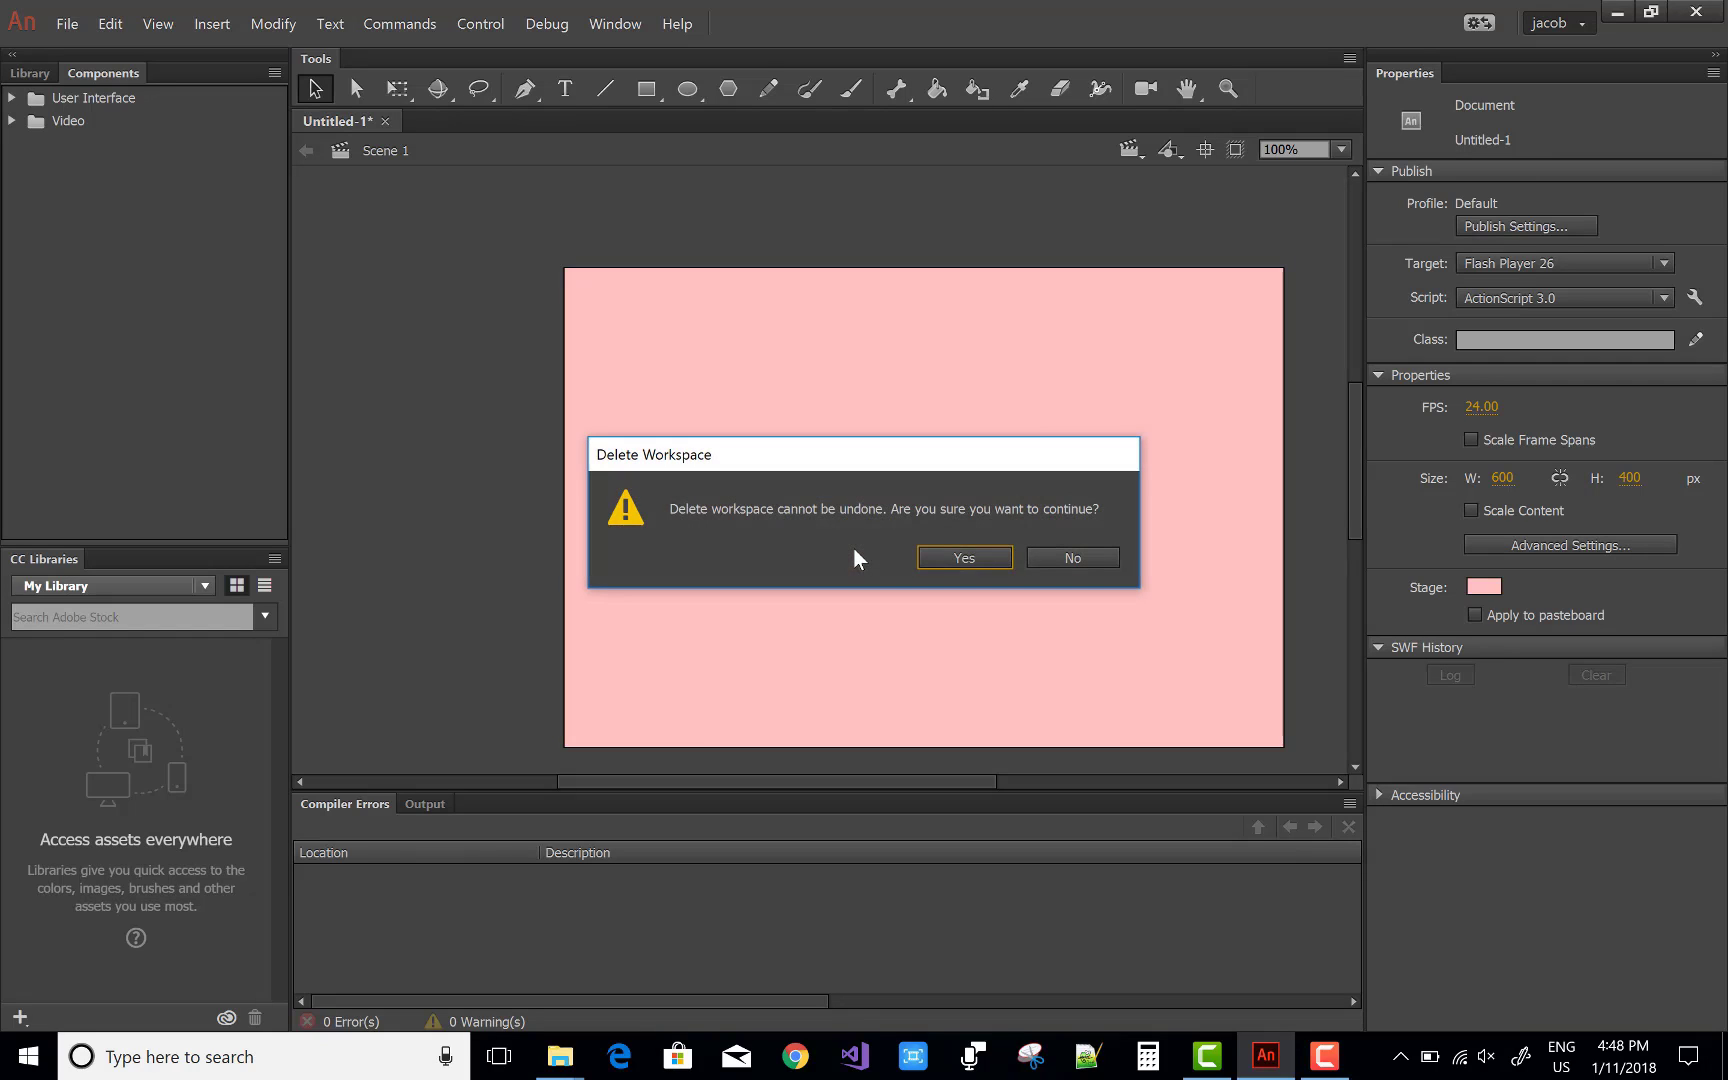
click(979, 553)
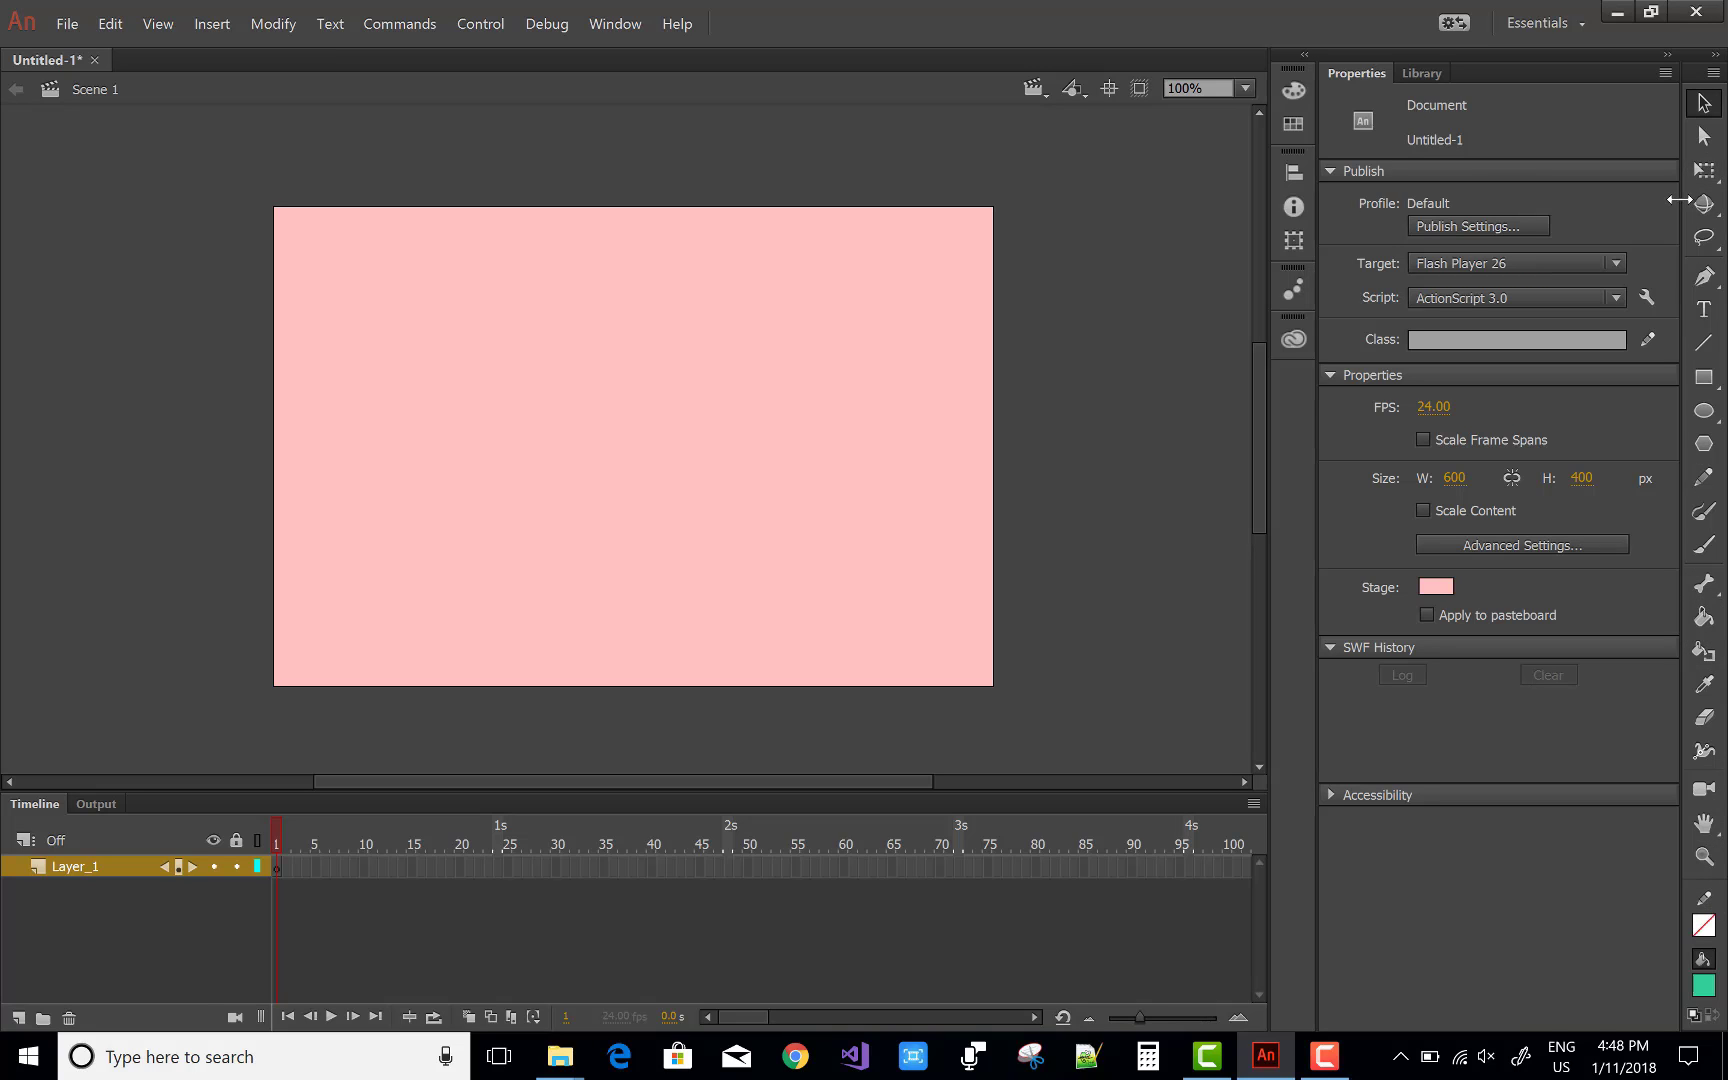
Step: Widen the Tools panel to two columns, and try collapsing it to an icon and expanding it again
drag(1679, 197, 1607, 200)
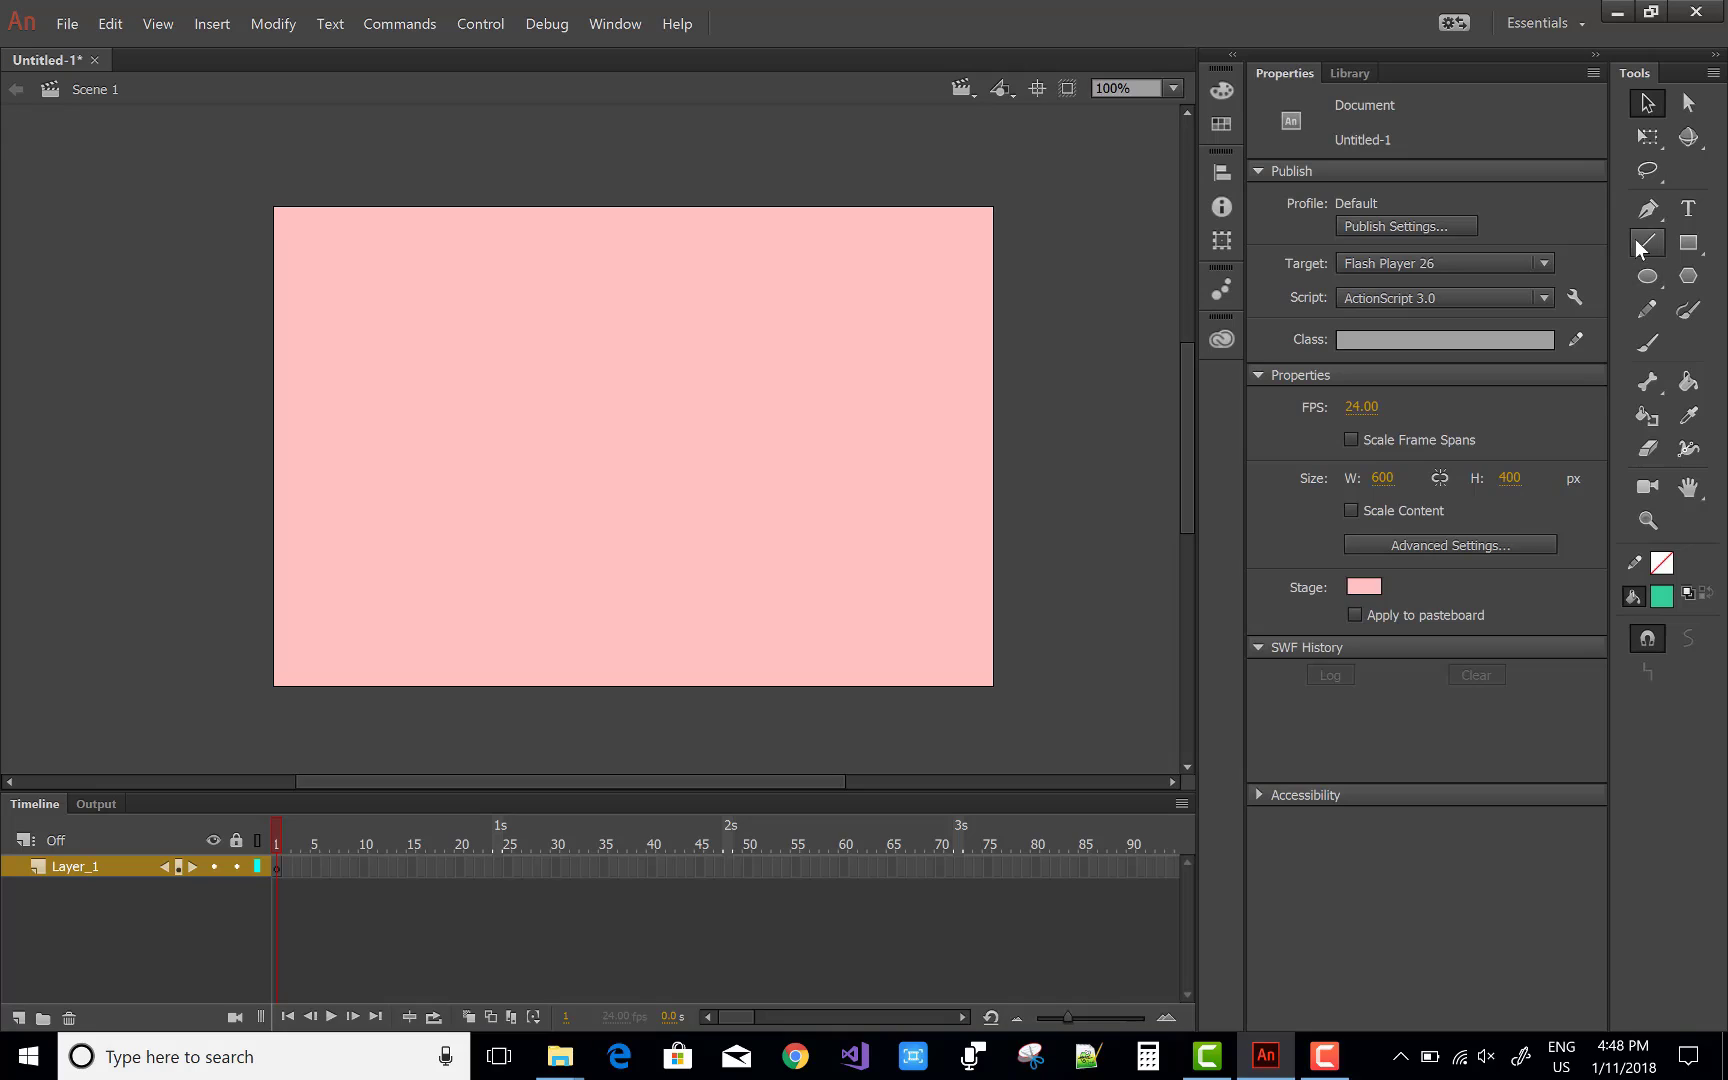
click(1713, 56)
click(1705, 96)
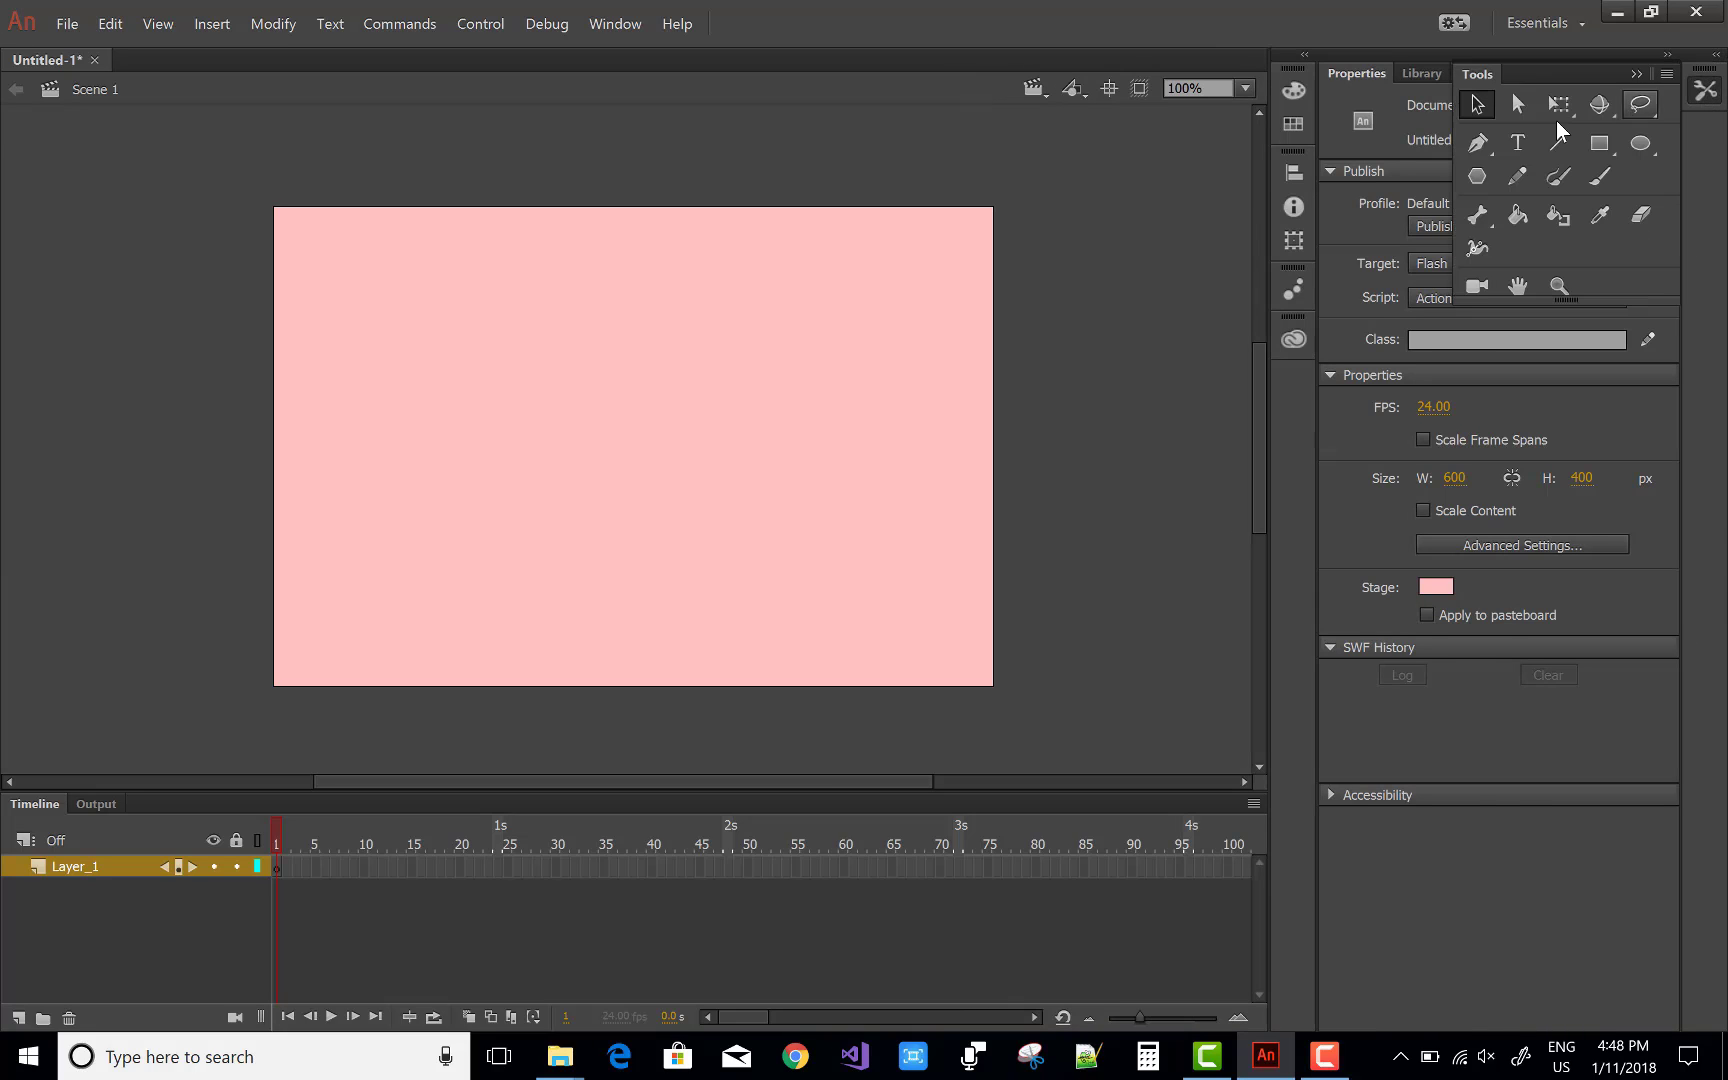
click(1716, 57)
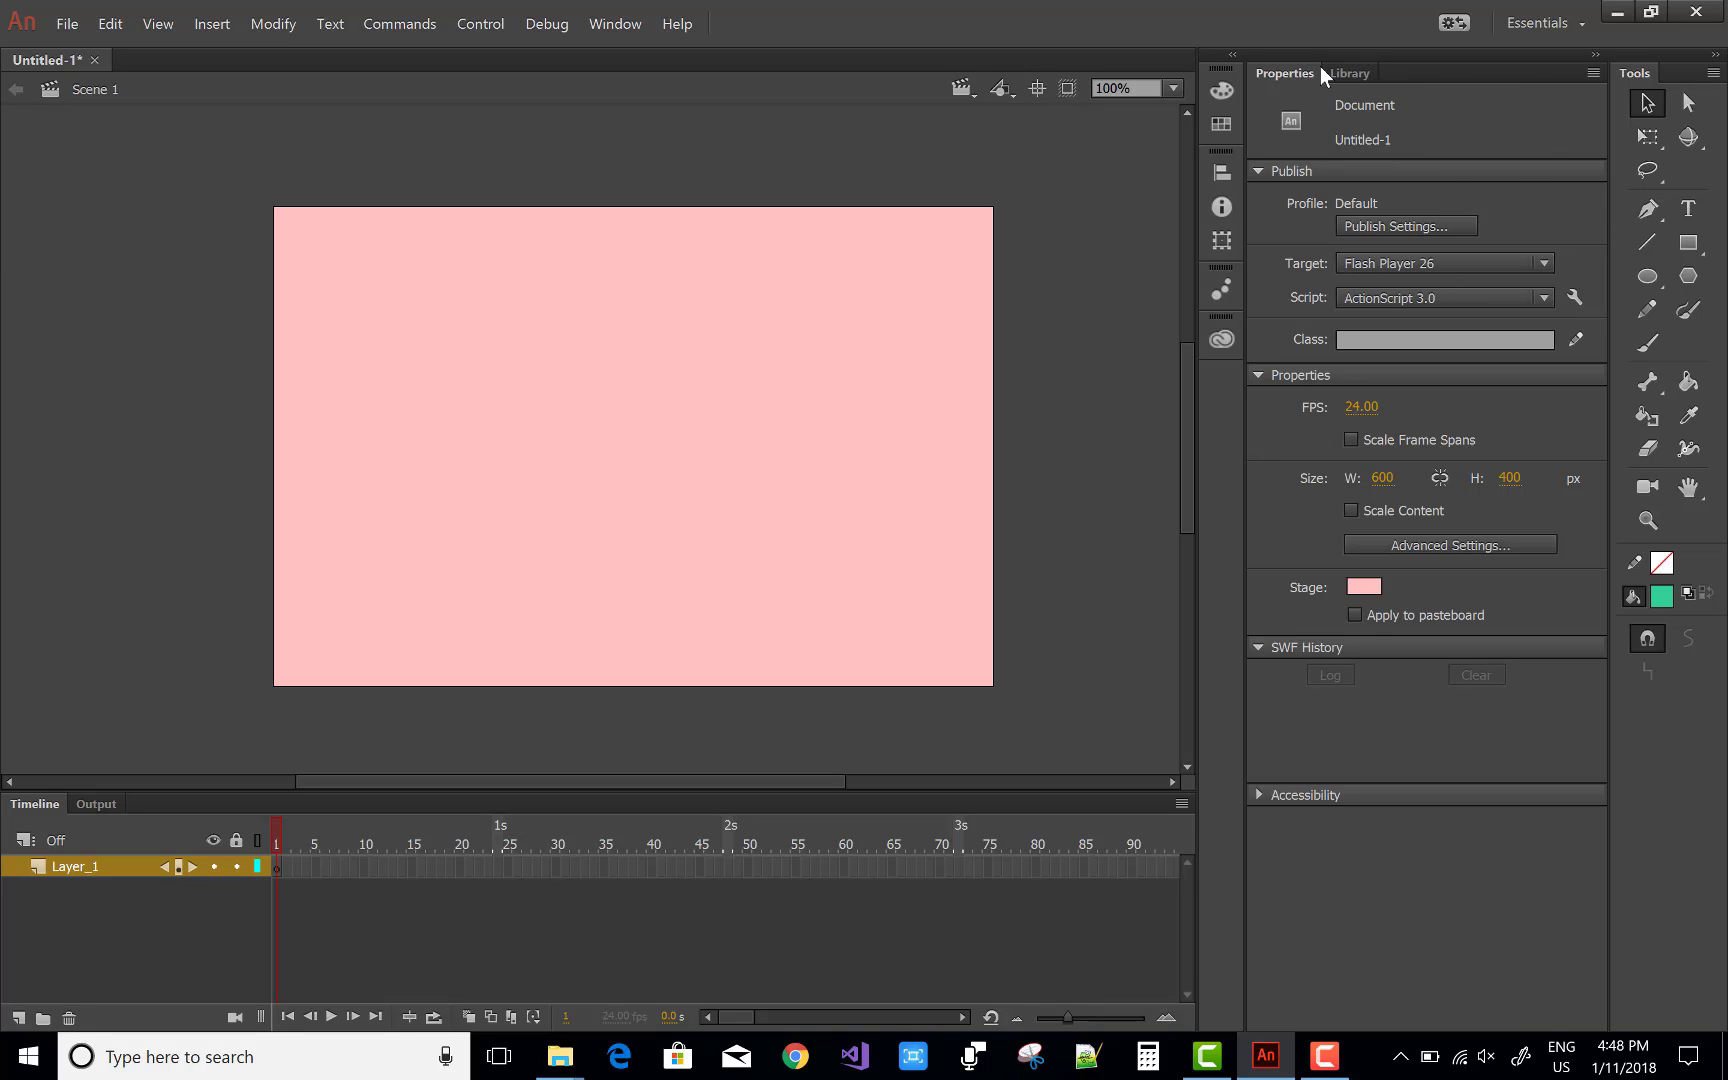
Step: Collapse the Properties and Library panels, and detach the Transform and Info panels from the Align group as floating panels over the stage
click(1597, 57)
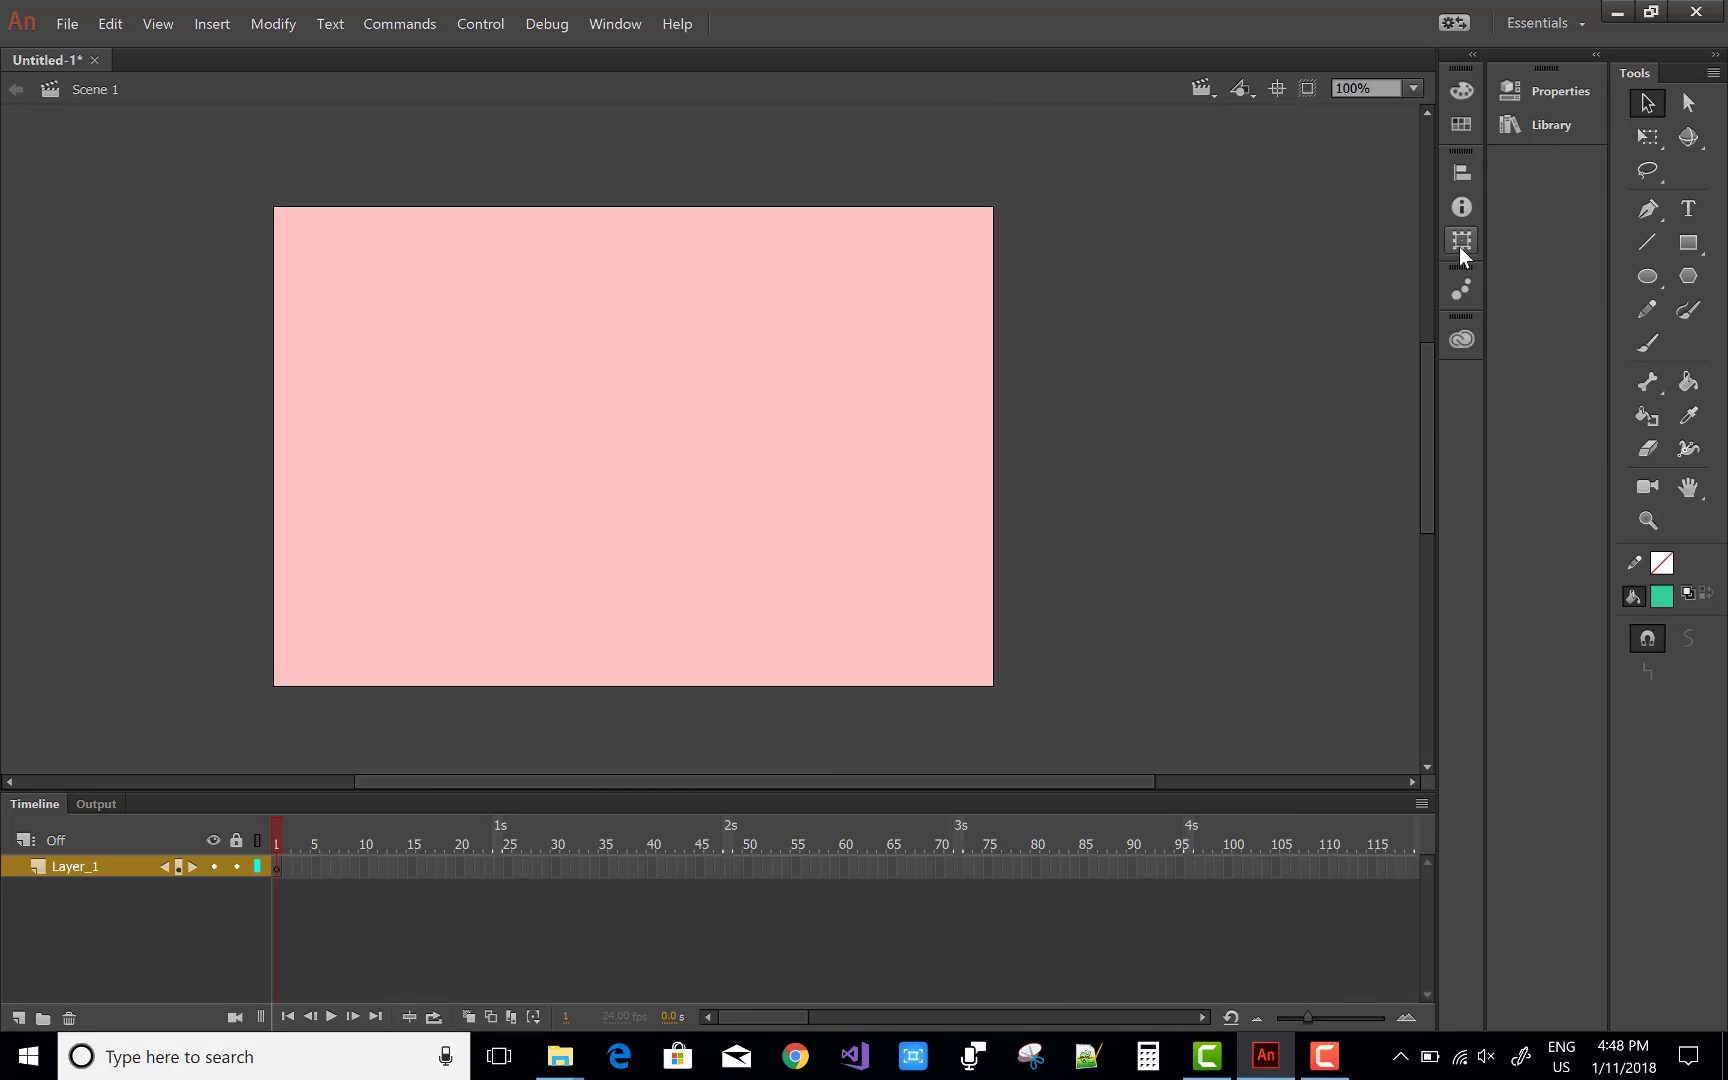
click(1459, 246)
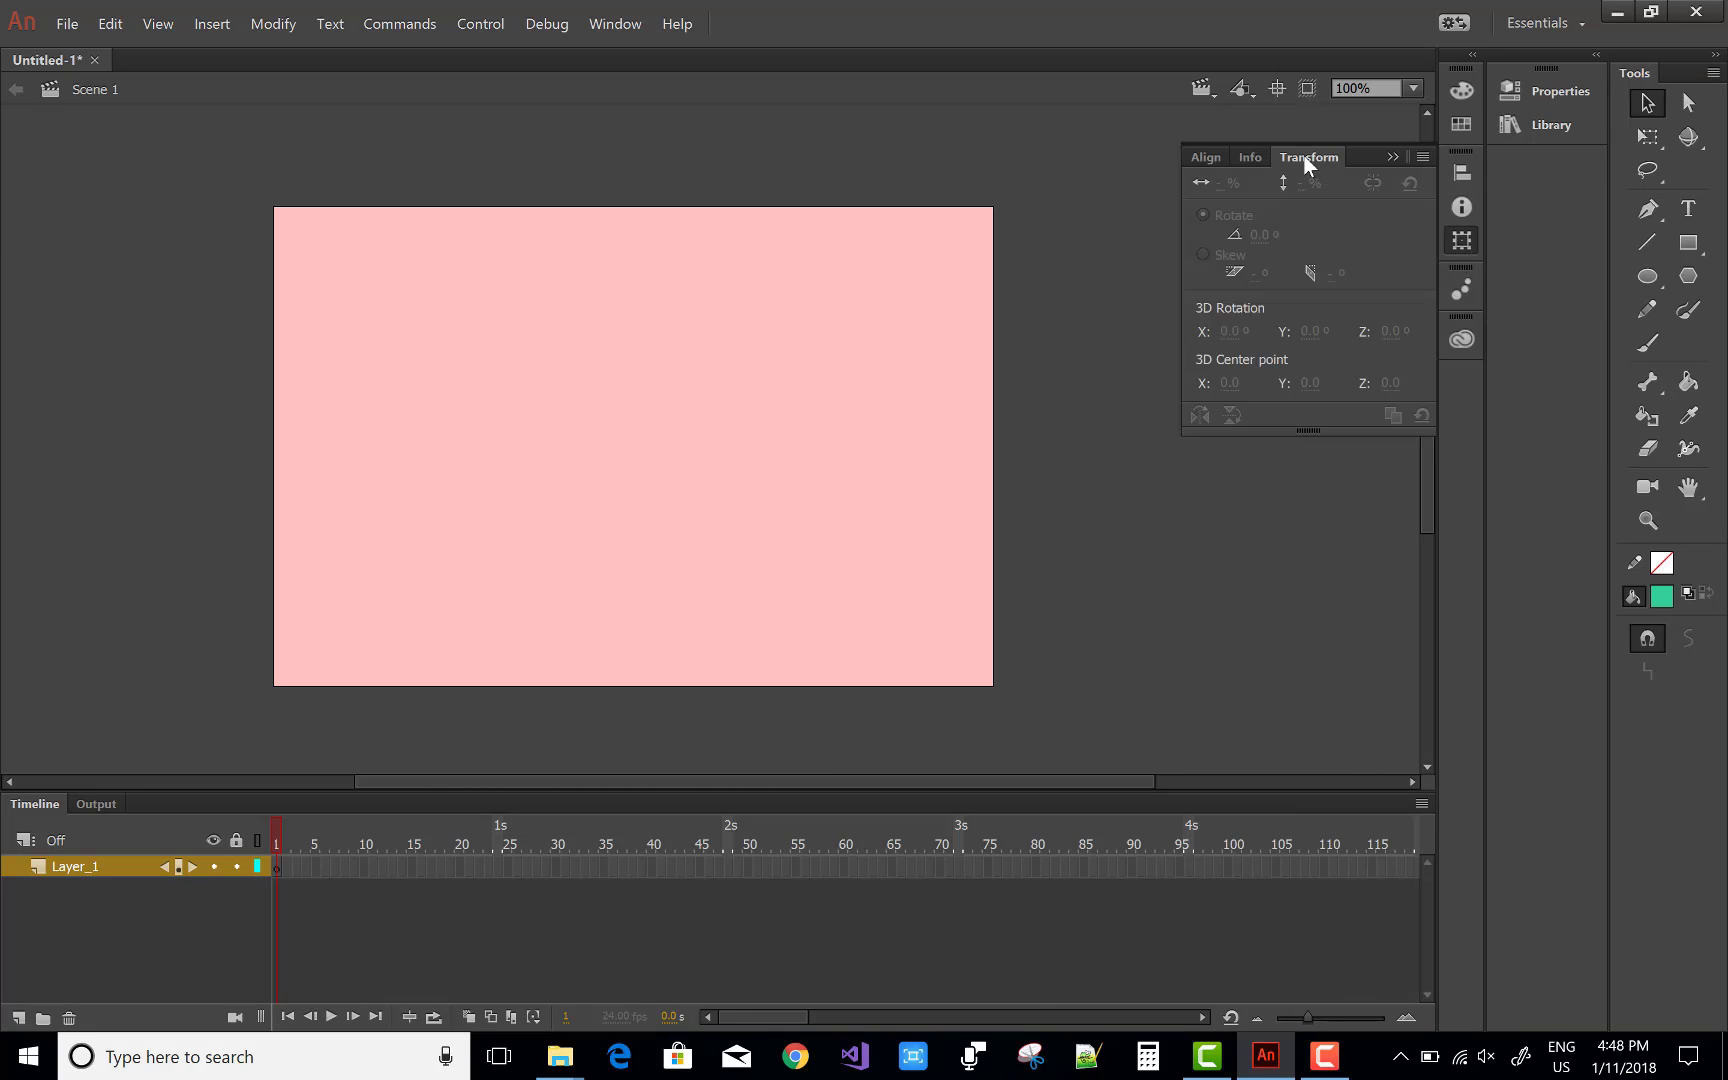
drag(1305, 165, 910, 269)
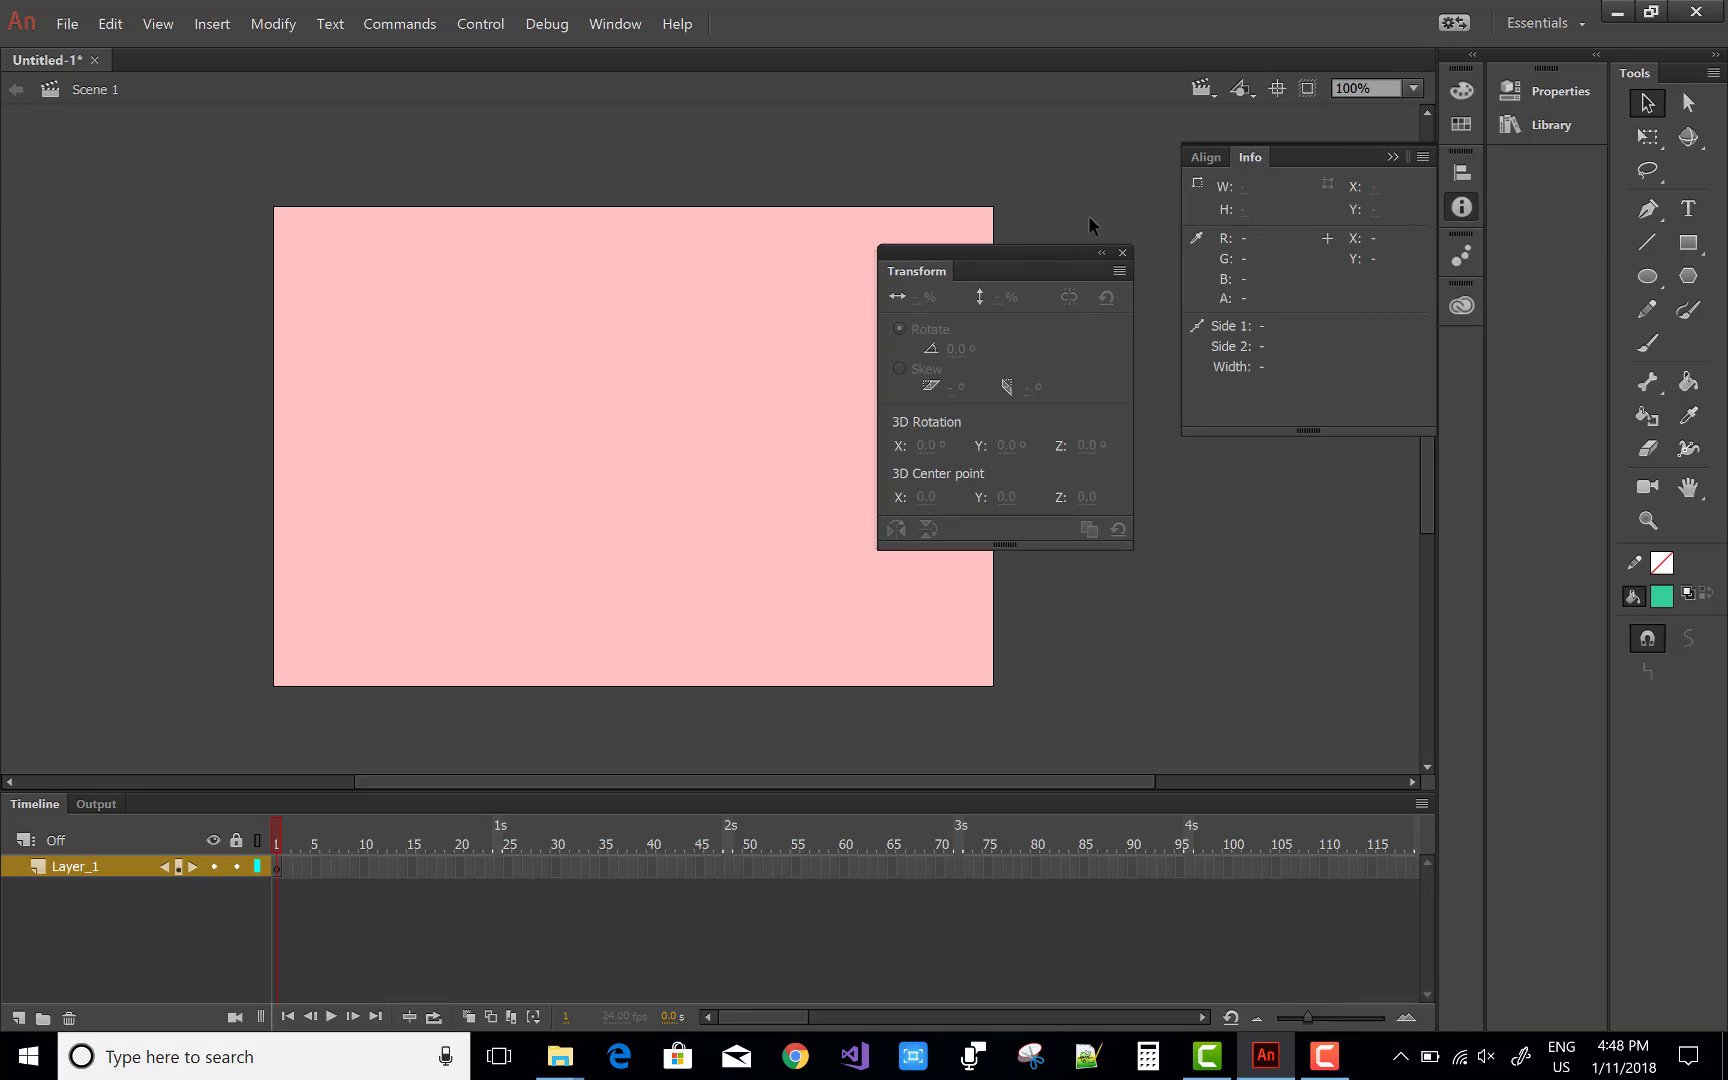
drag(1256, 155, 601, 196)
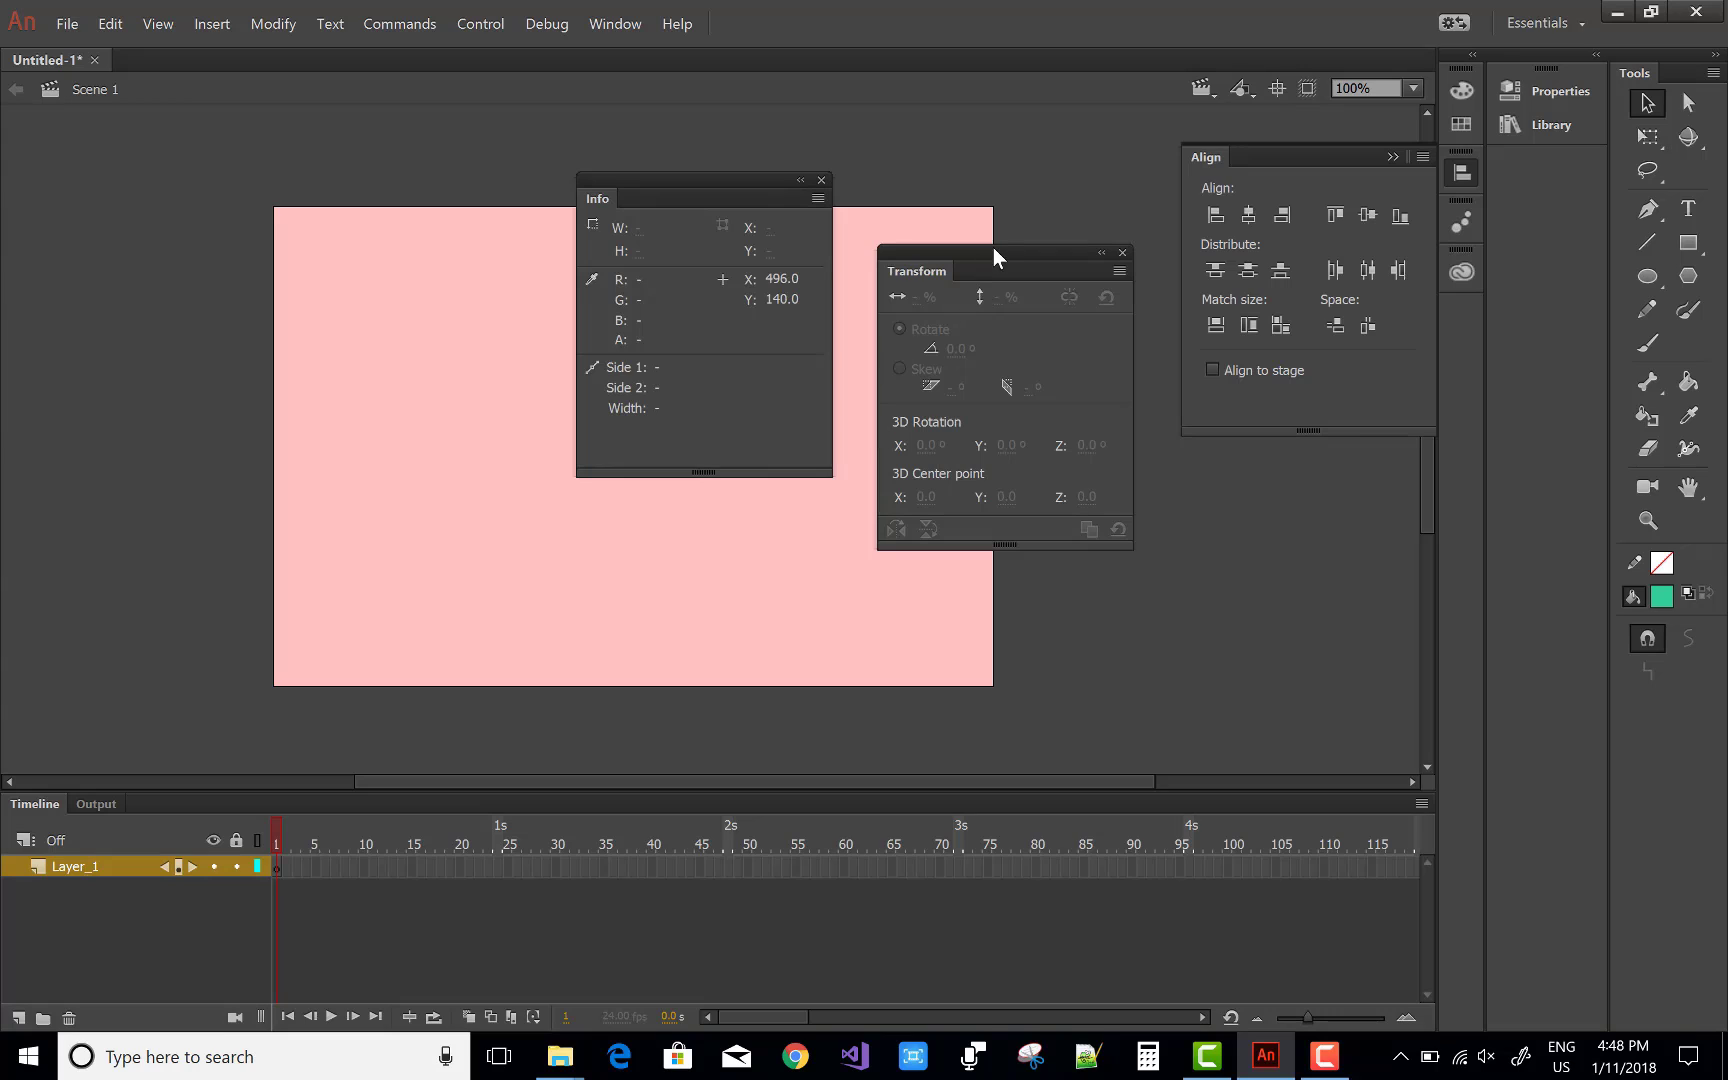
Step: Dock the floating Transform and Info panels into the icon strip as separate groups below CC Libraries
drag(972, 262, 1480, 354)
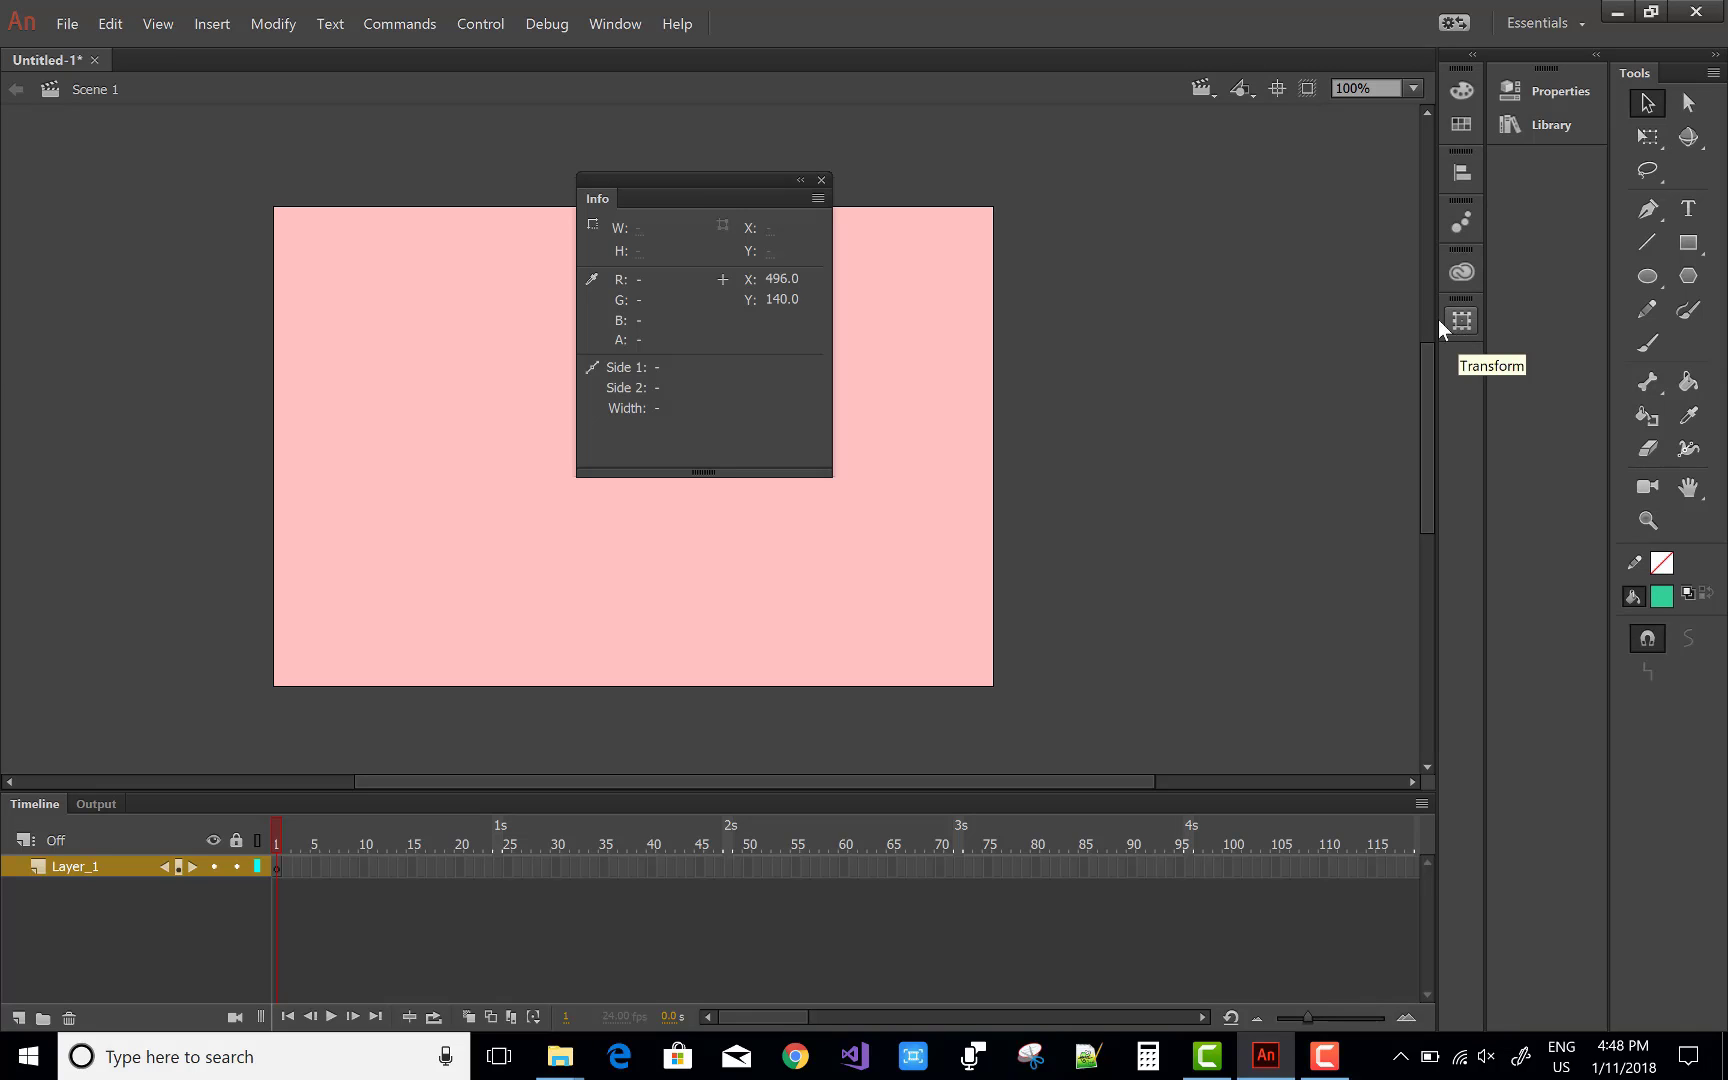
drag(729, 180, 1467, 376)
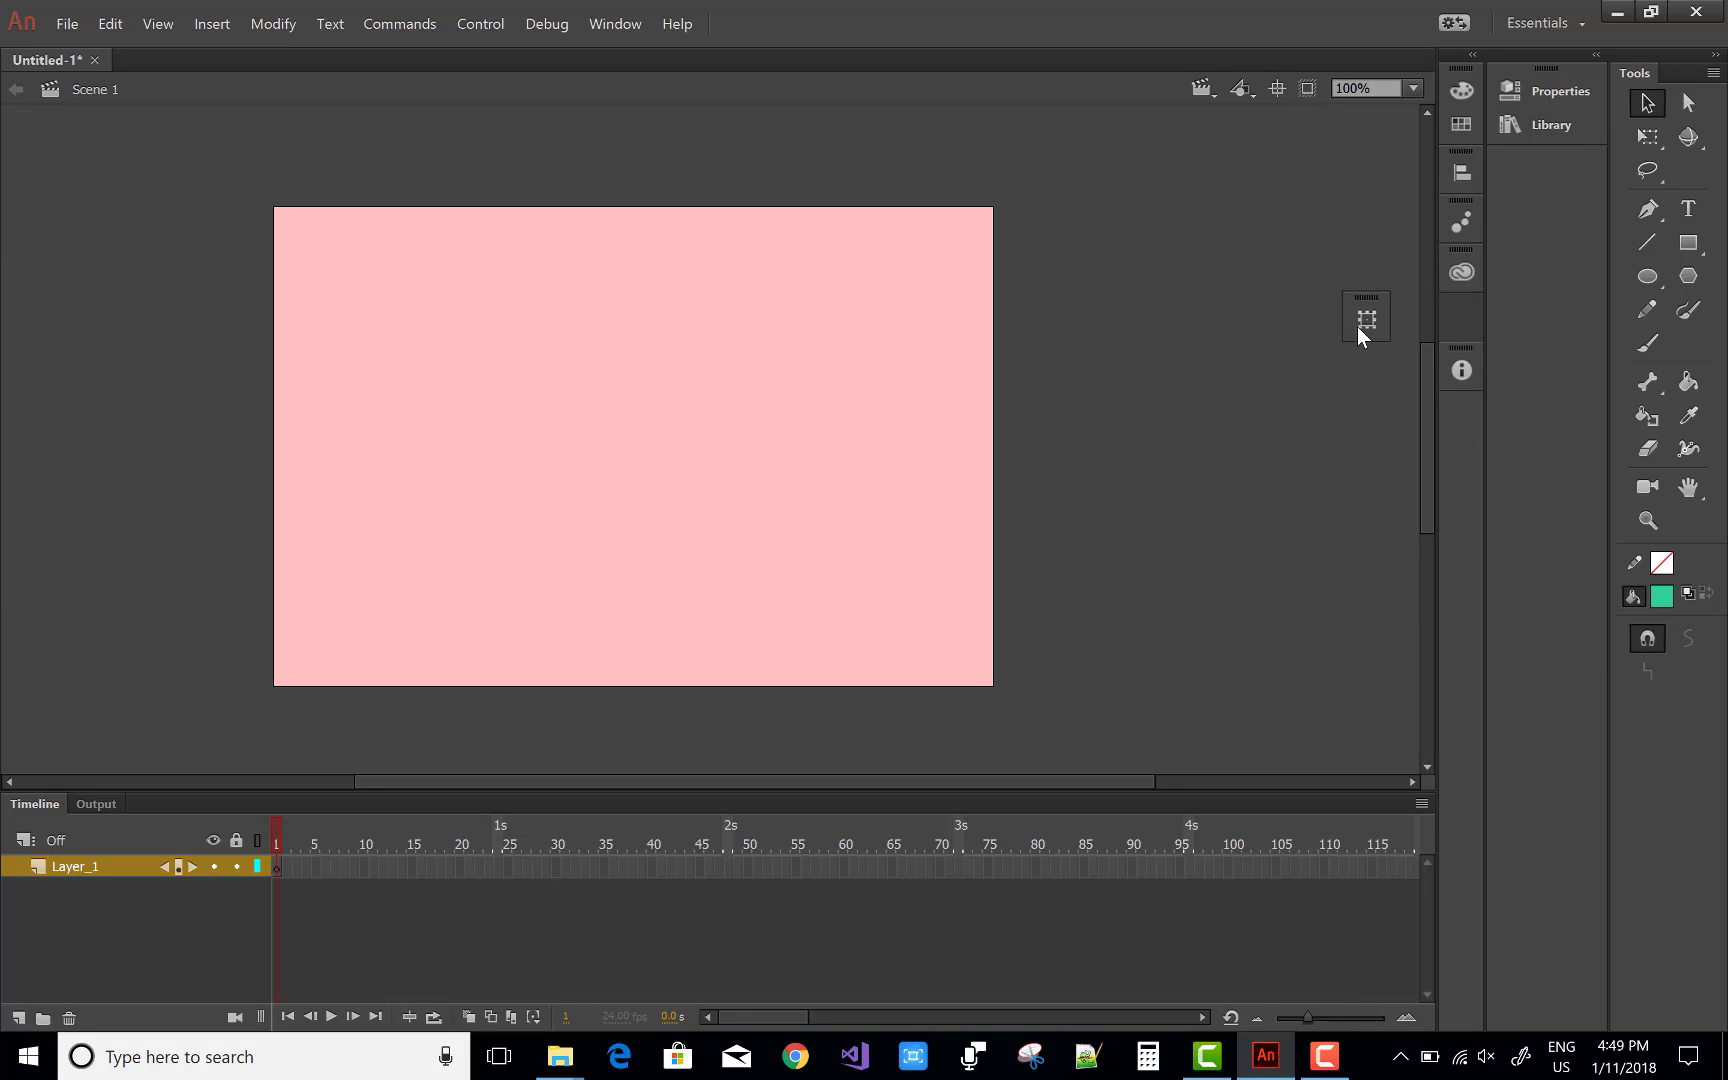
Step: Pull the Transform panel out of the icon strip, expand it and dock it as a full column beside the strip
drag(1357, 325, 1336, 315)
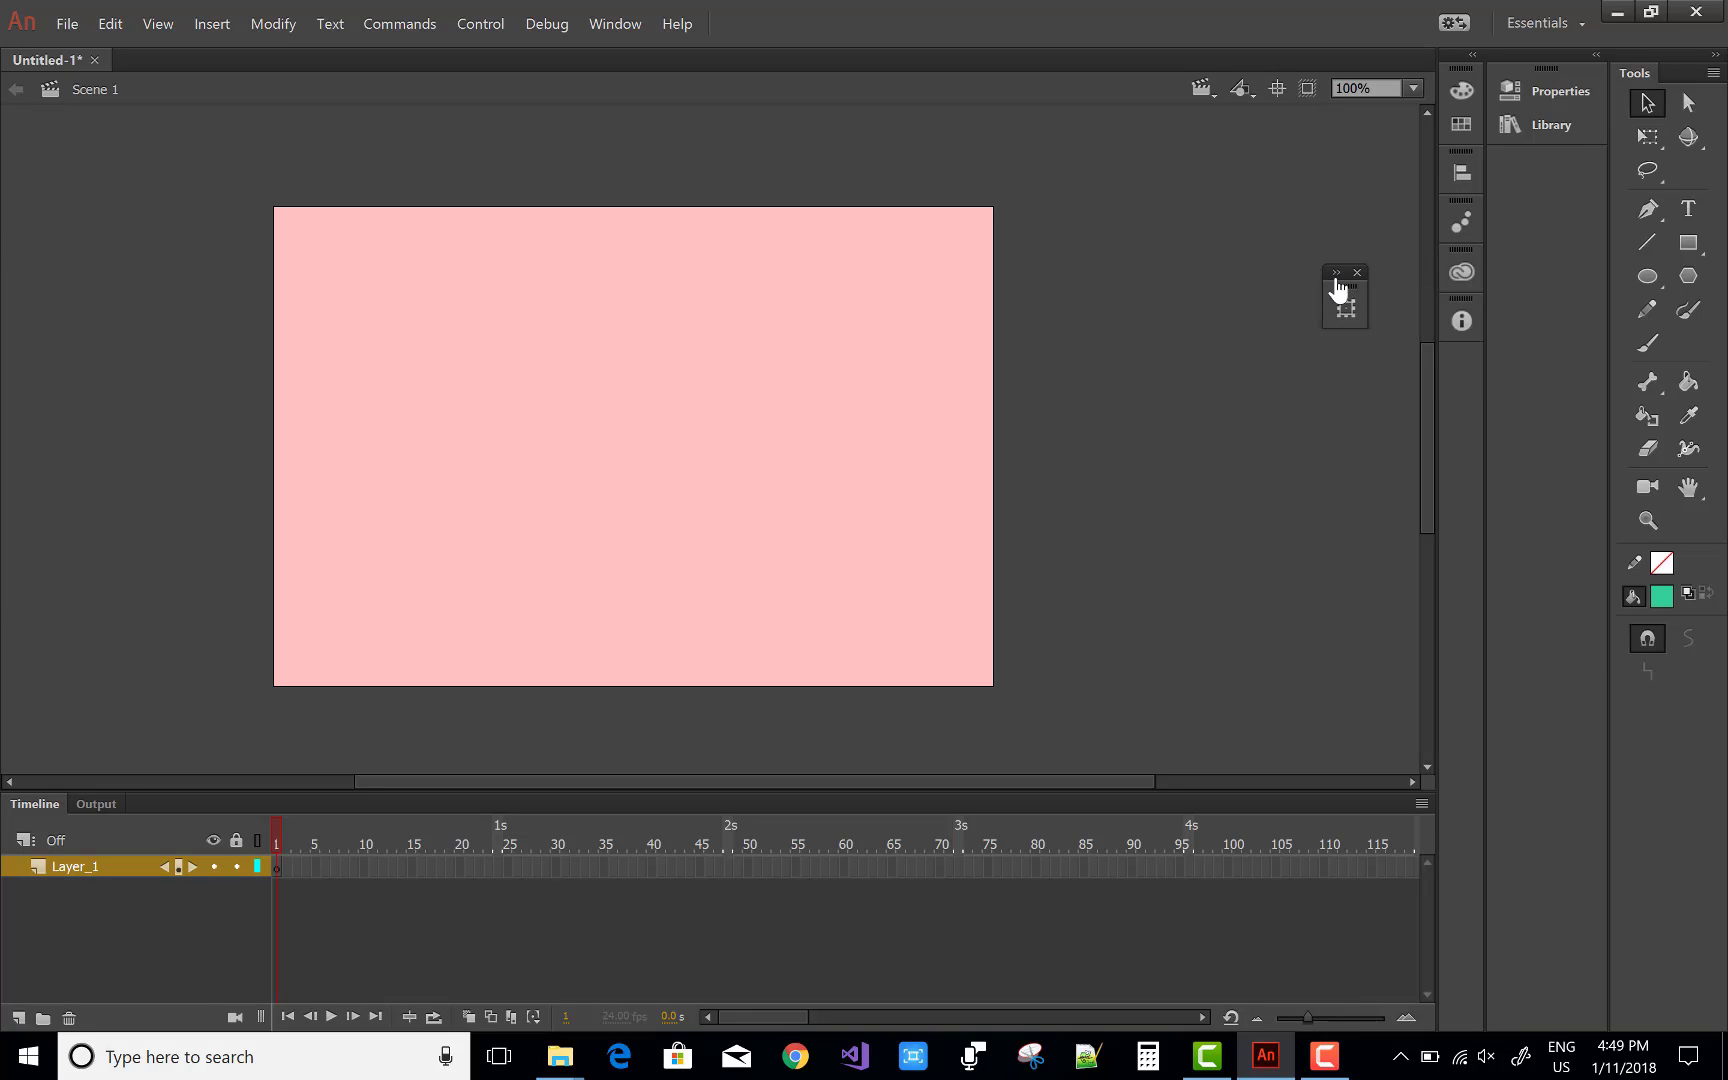
click(1336, 276)
mouse_move(1438, 271)
mouse_down()
mouse_move(1043, 316)
mouse_move(1044, 297)
mouse_move(1455, 184)
mouse_move(1408, 271)
mouse_move(1426, 269)
mouse_up()
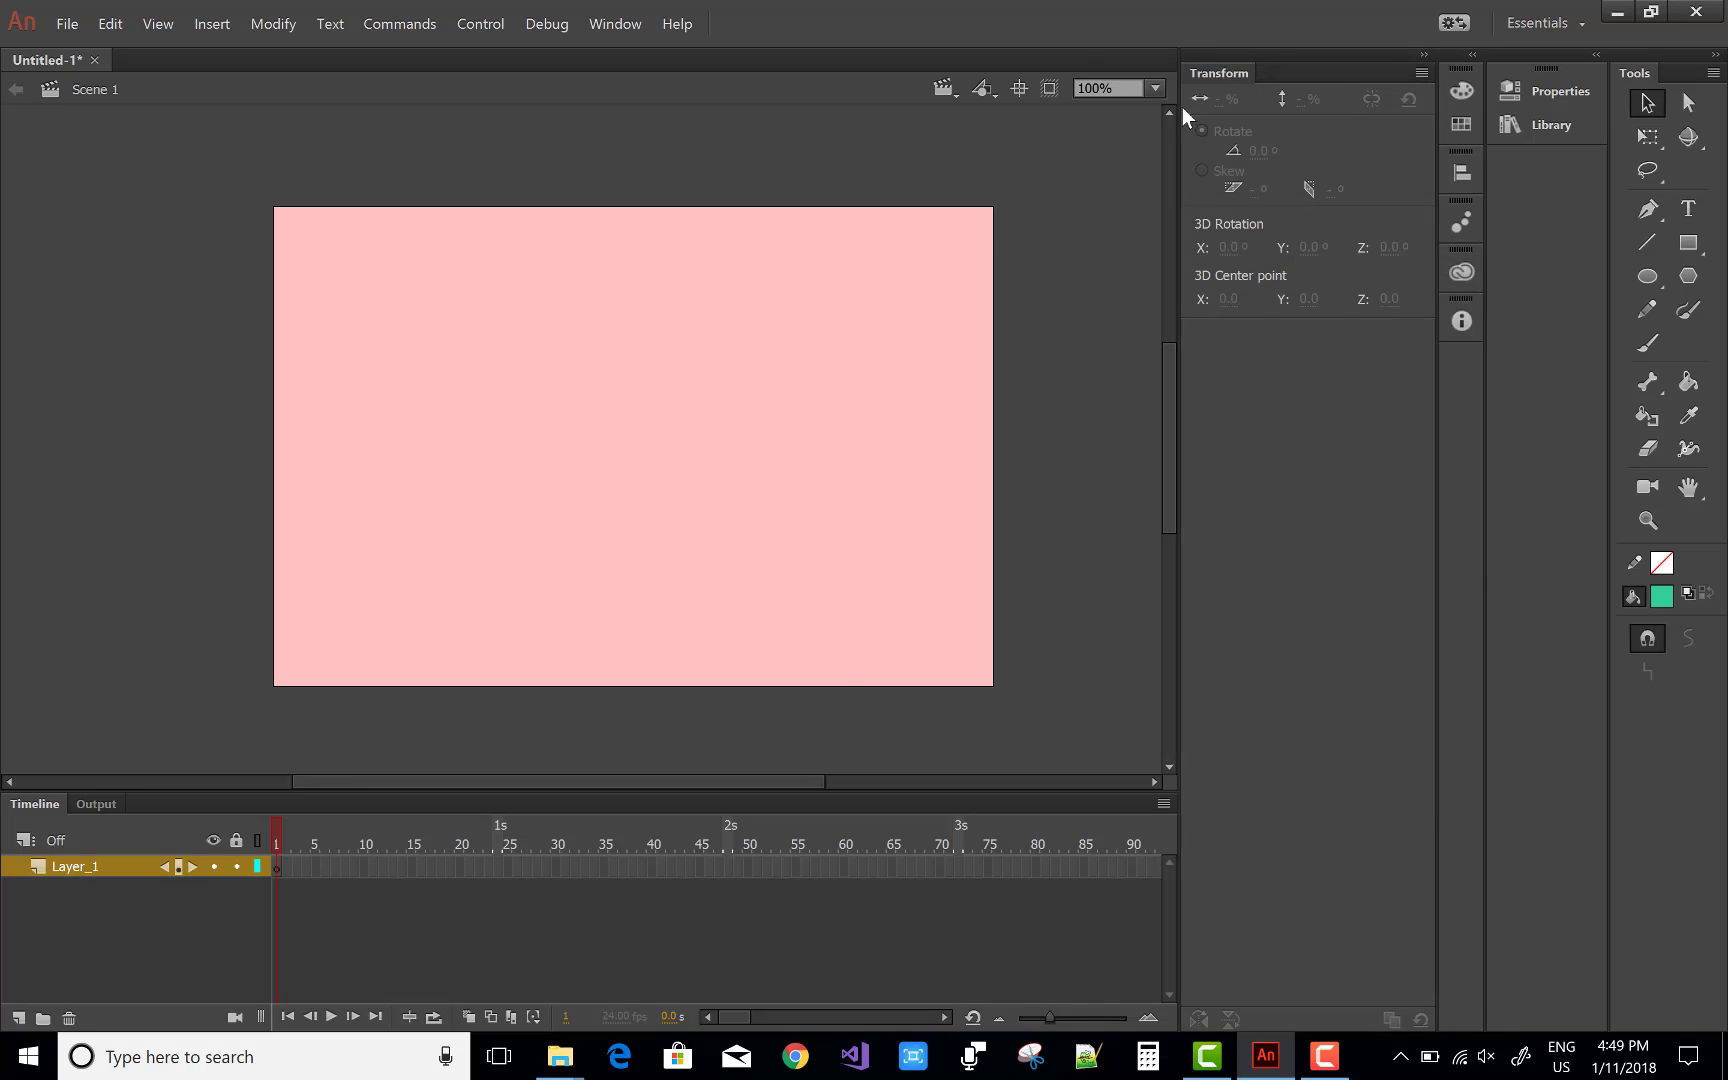
Step: Float the docked Transform panel over the stage and close it
drag(1227, 66, 913, 261)
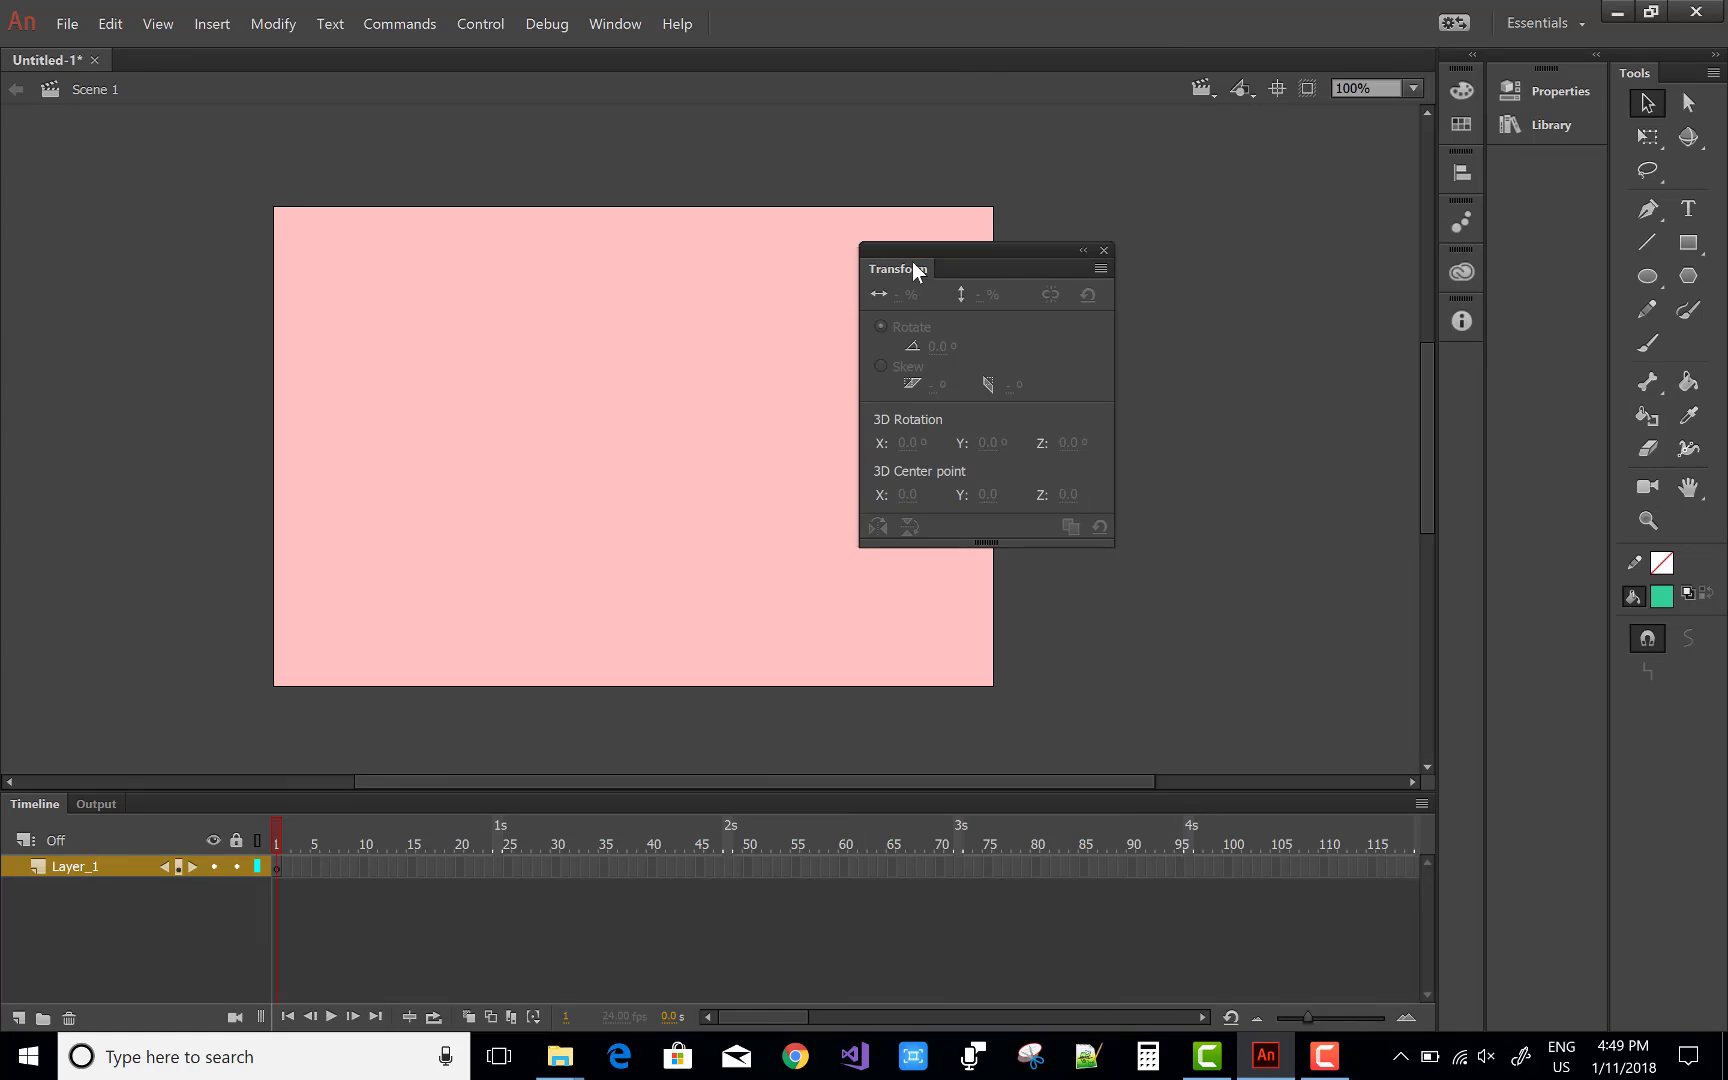
click(1104, 252)
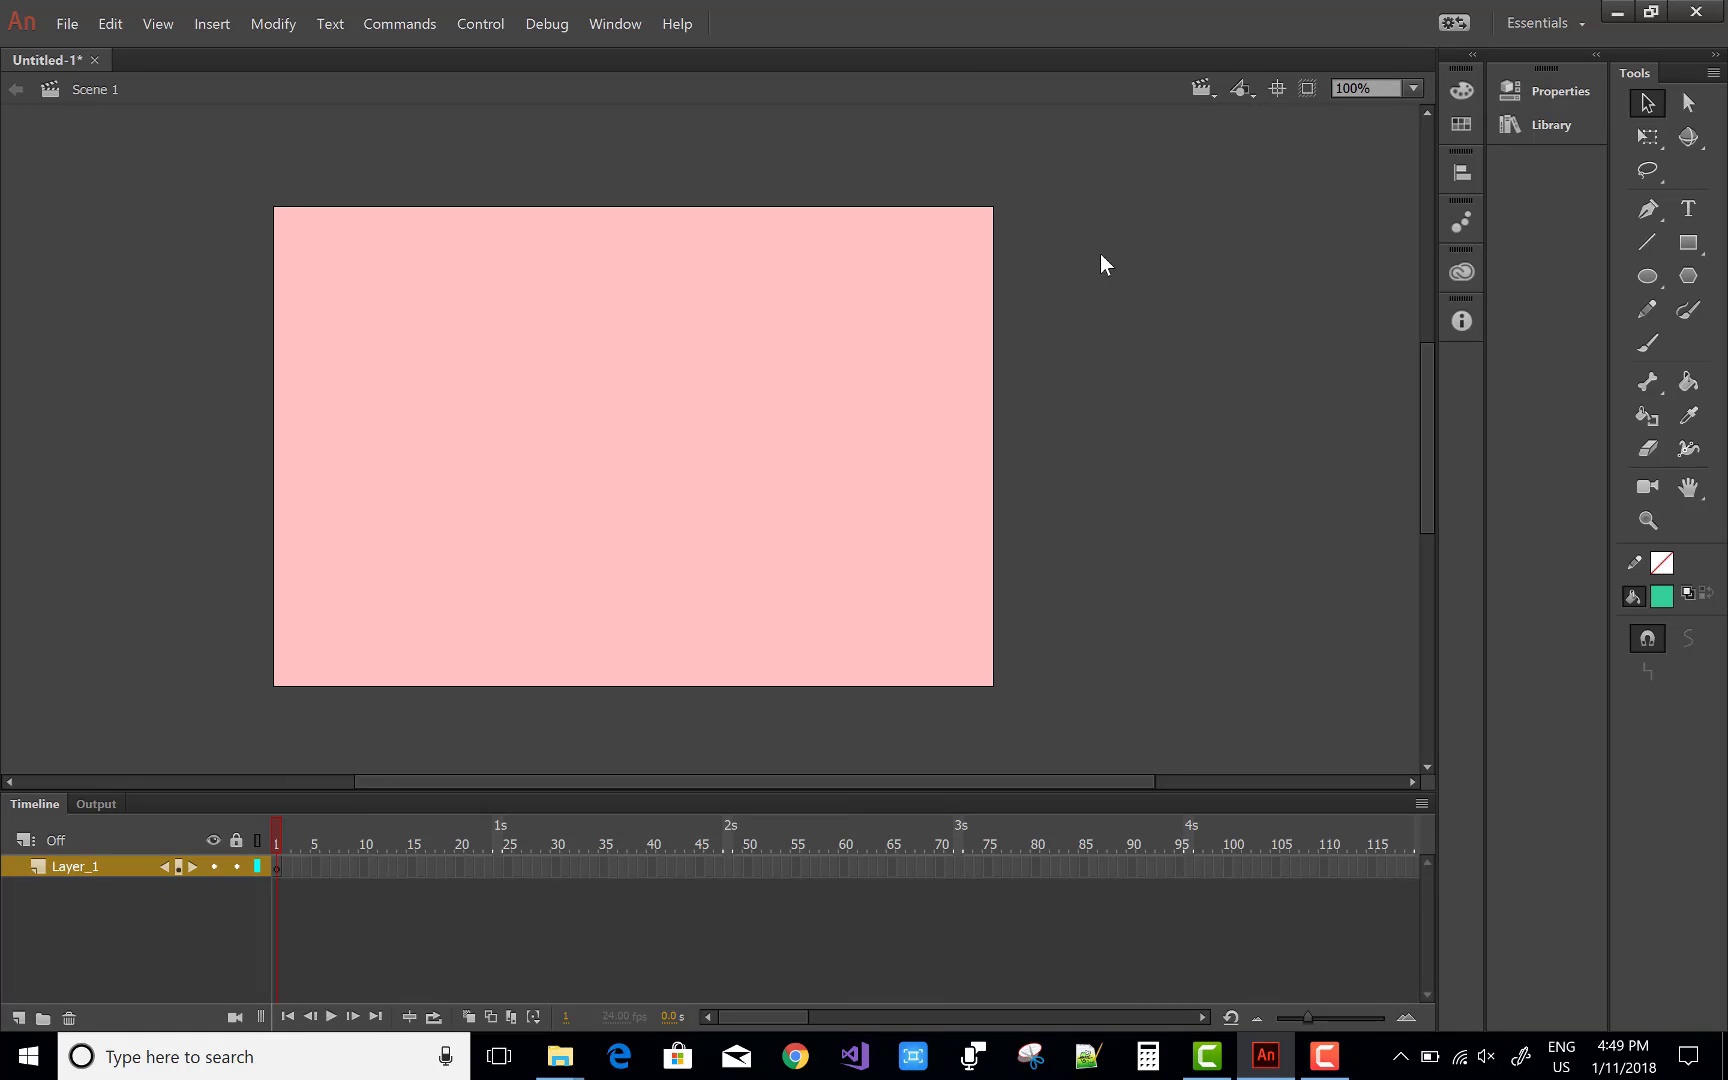
Step: Reopen the Transform panel and dock it in the icon strip below Info, checking that it opens and collapses from there
click(616, 26)
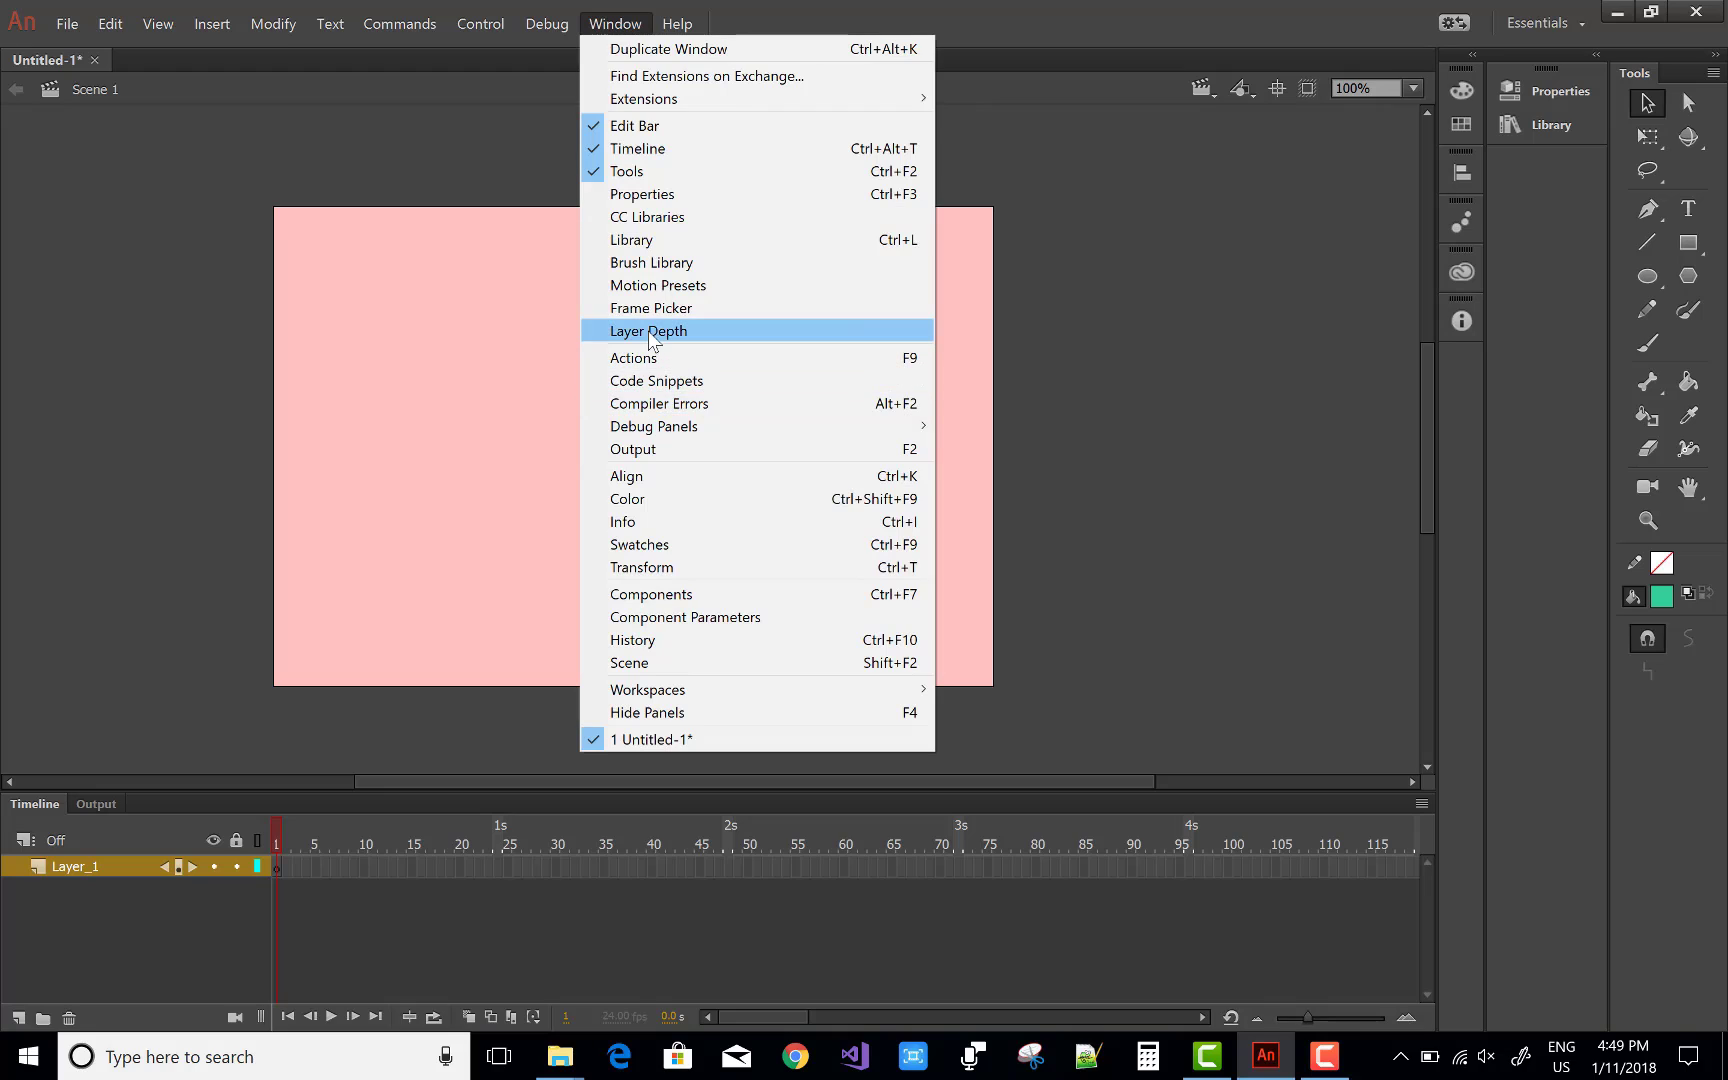
click(640, 567)
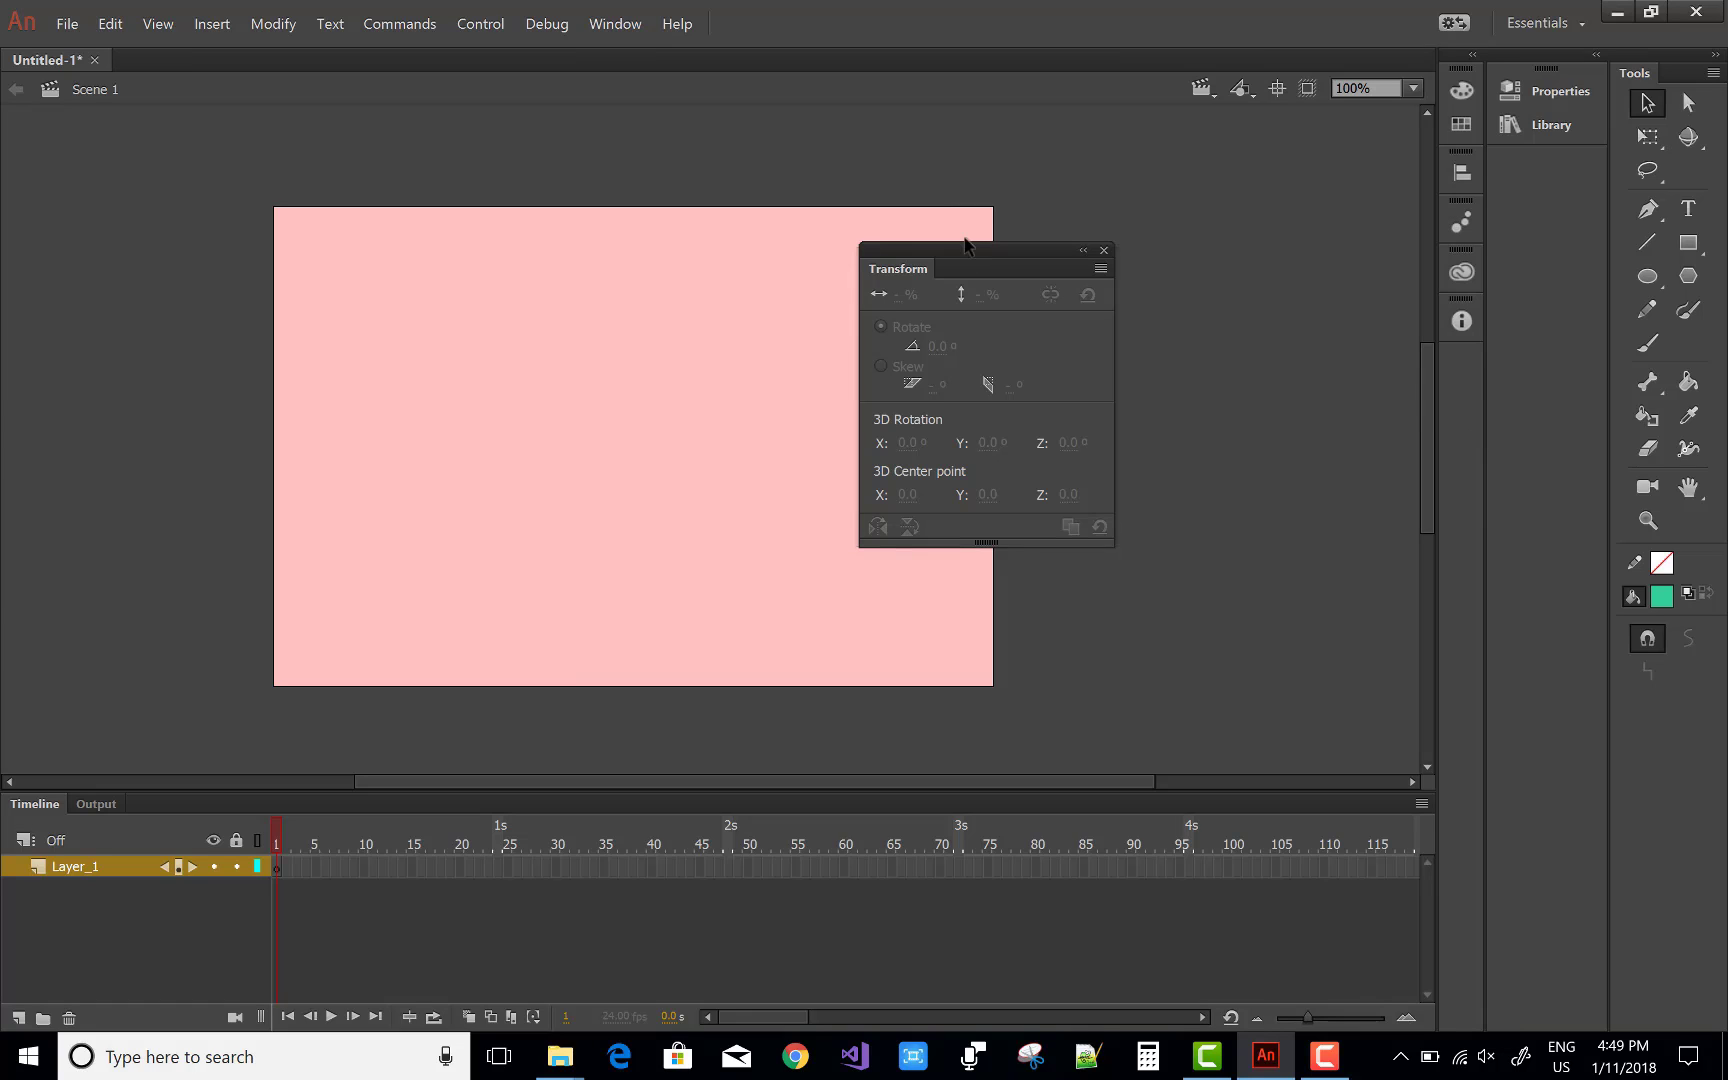
drag(967, 248, 1452, 386)
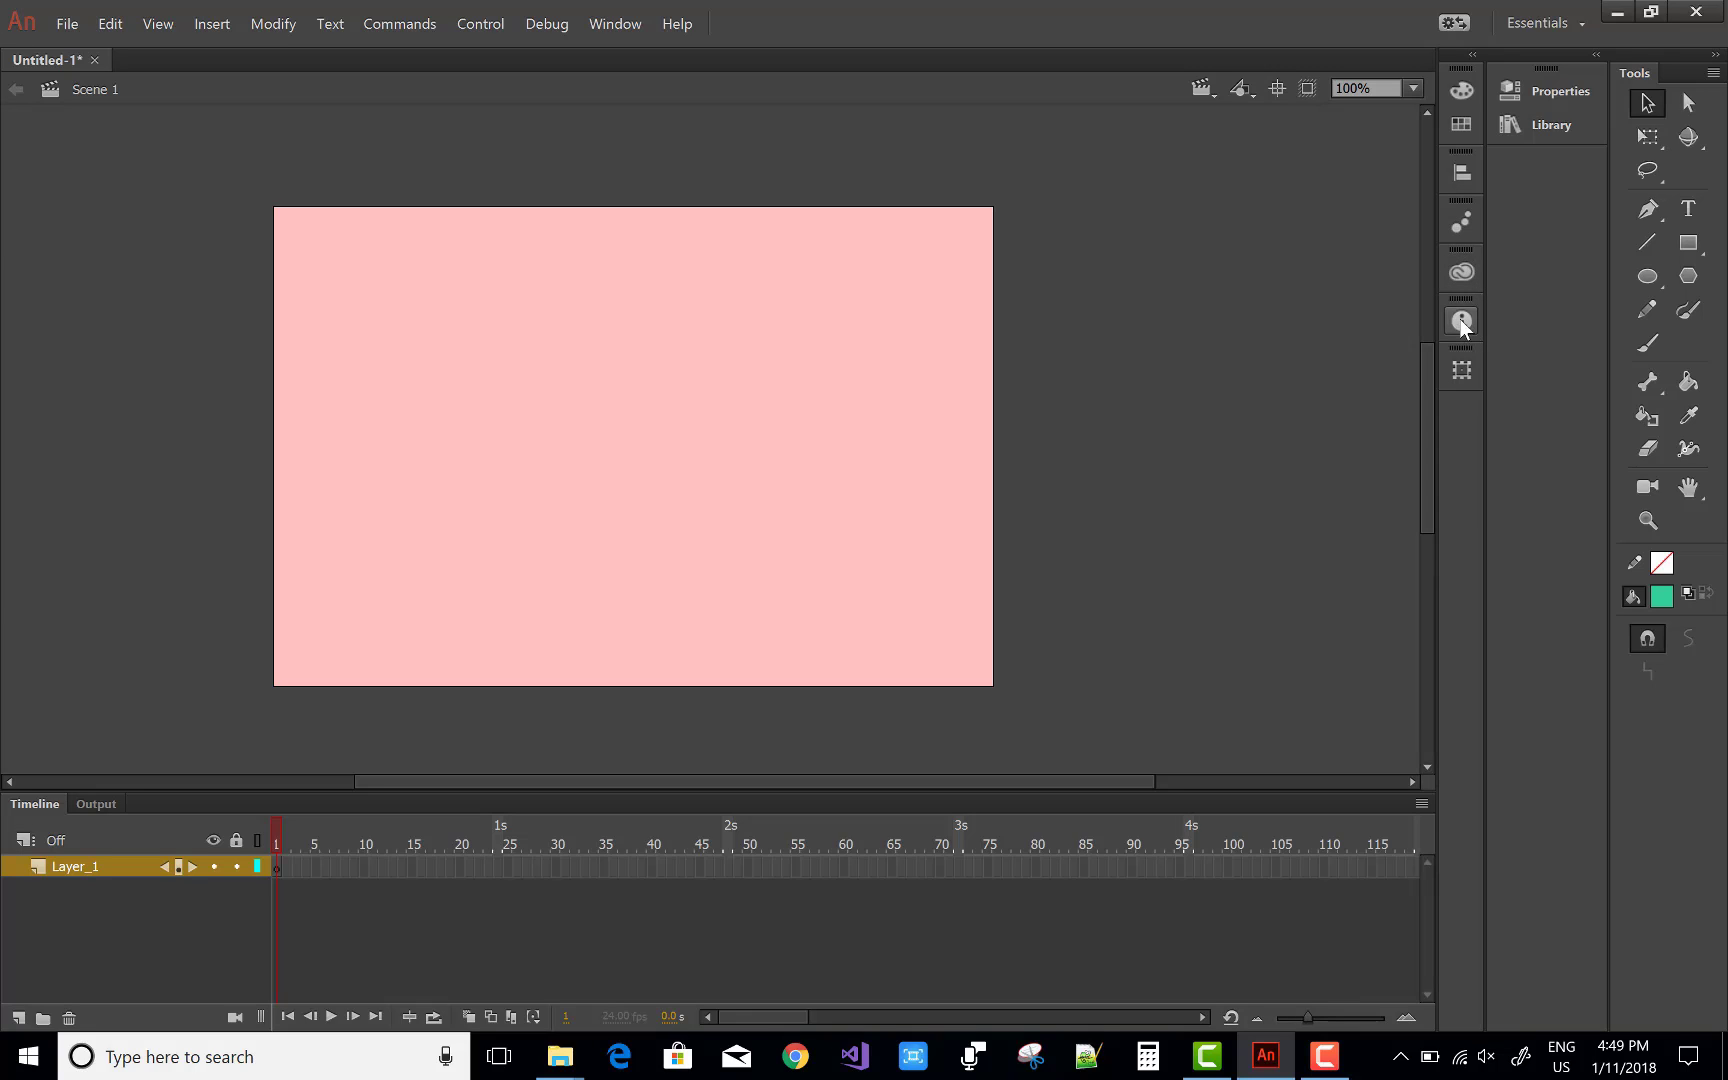
click(1460, 371)
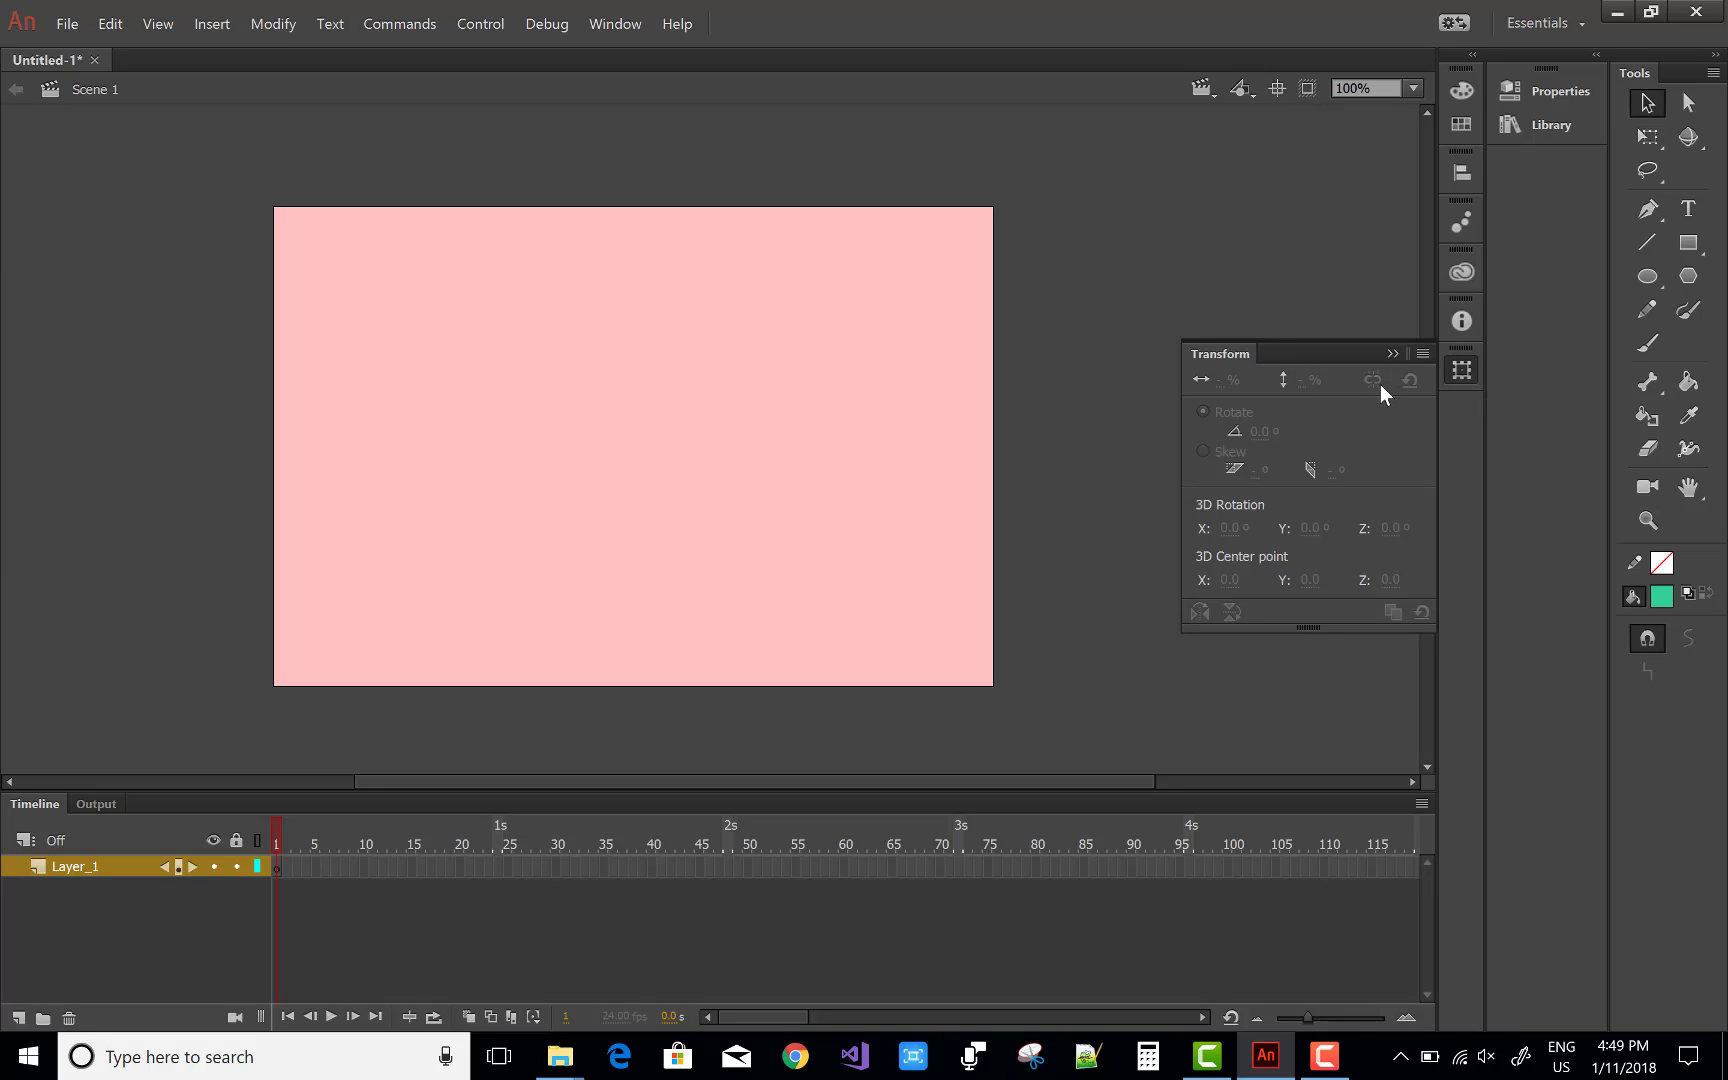
click(1224, 262)
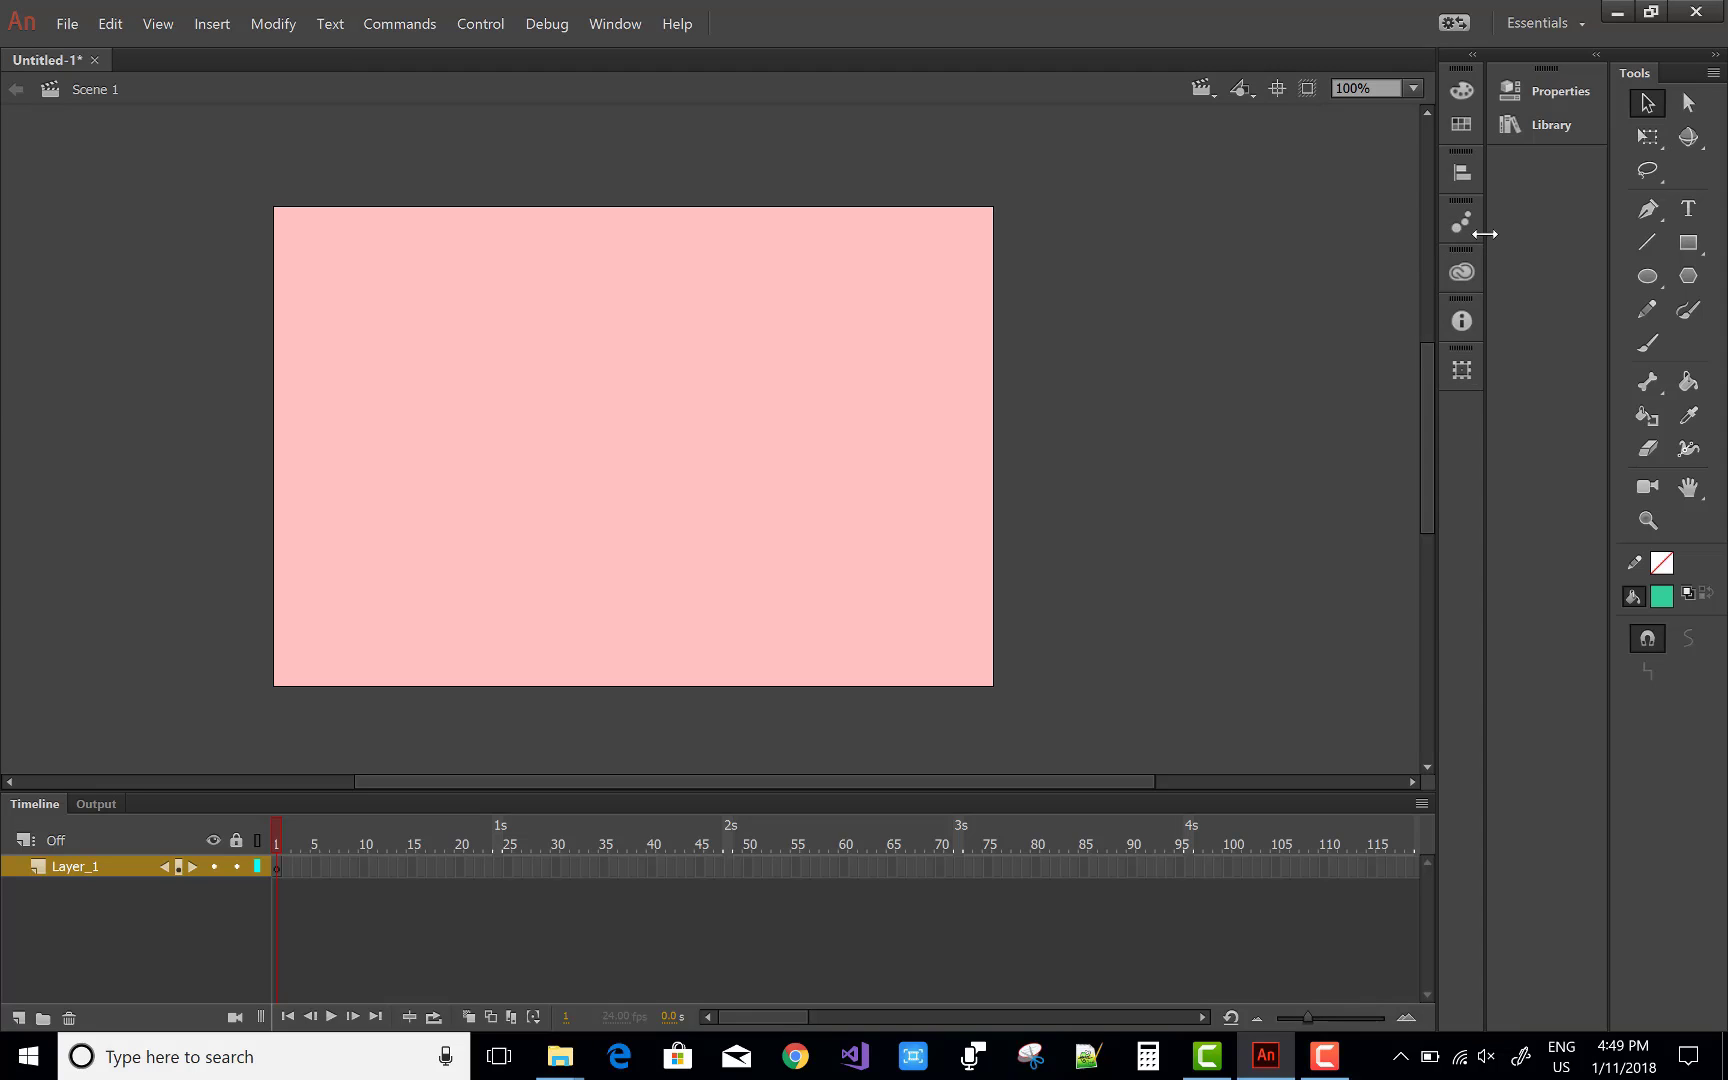
Step: Narrow the collapsed Properties and Library panels to icons without labels, and expand them to full size
drag(1485, 230, 1547, 224)
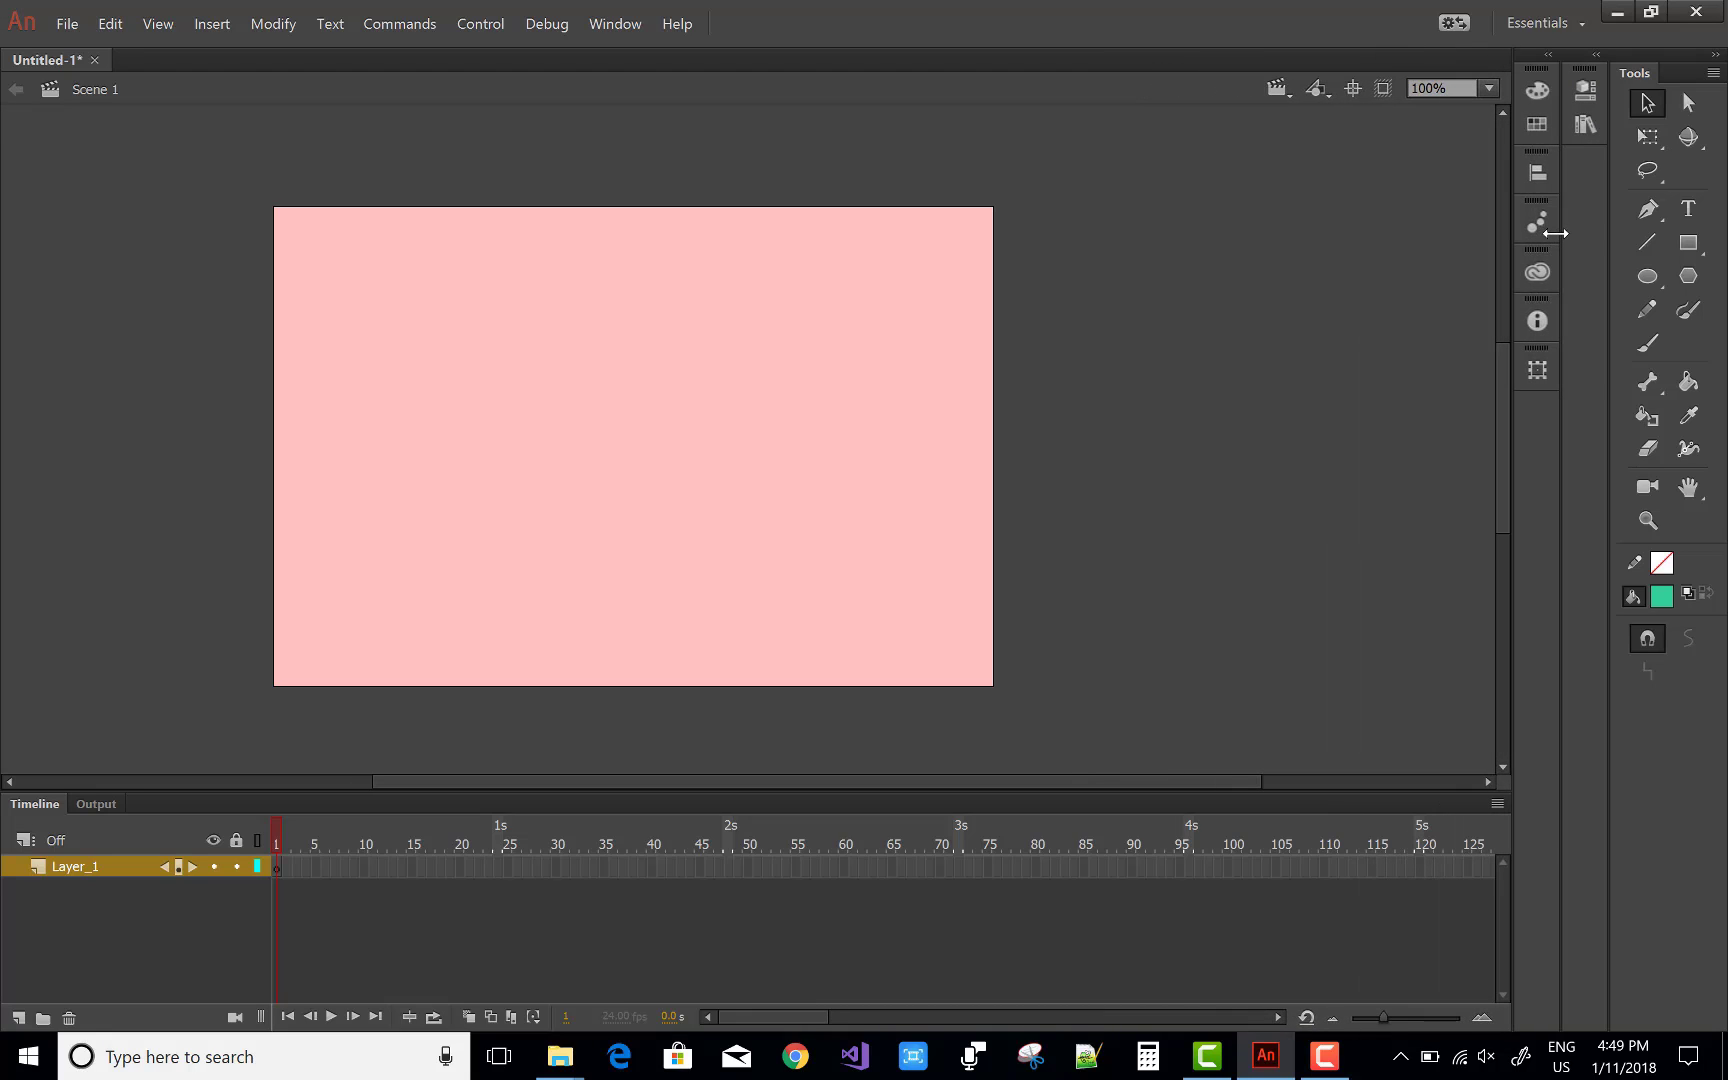
click(1596, 55)
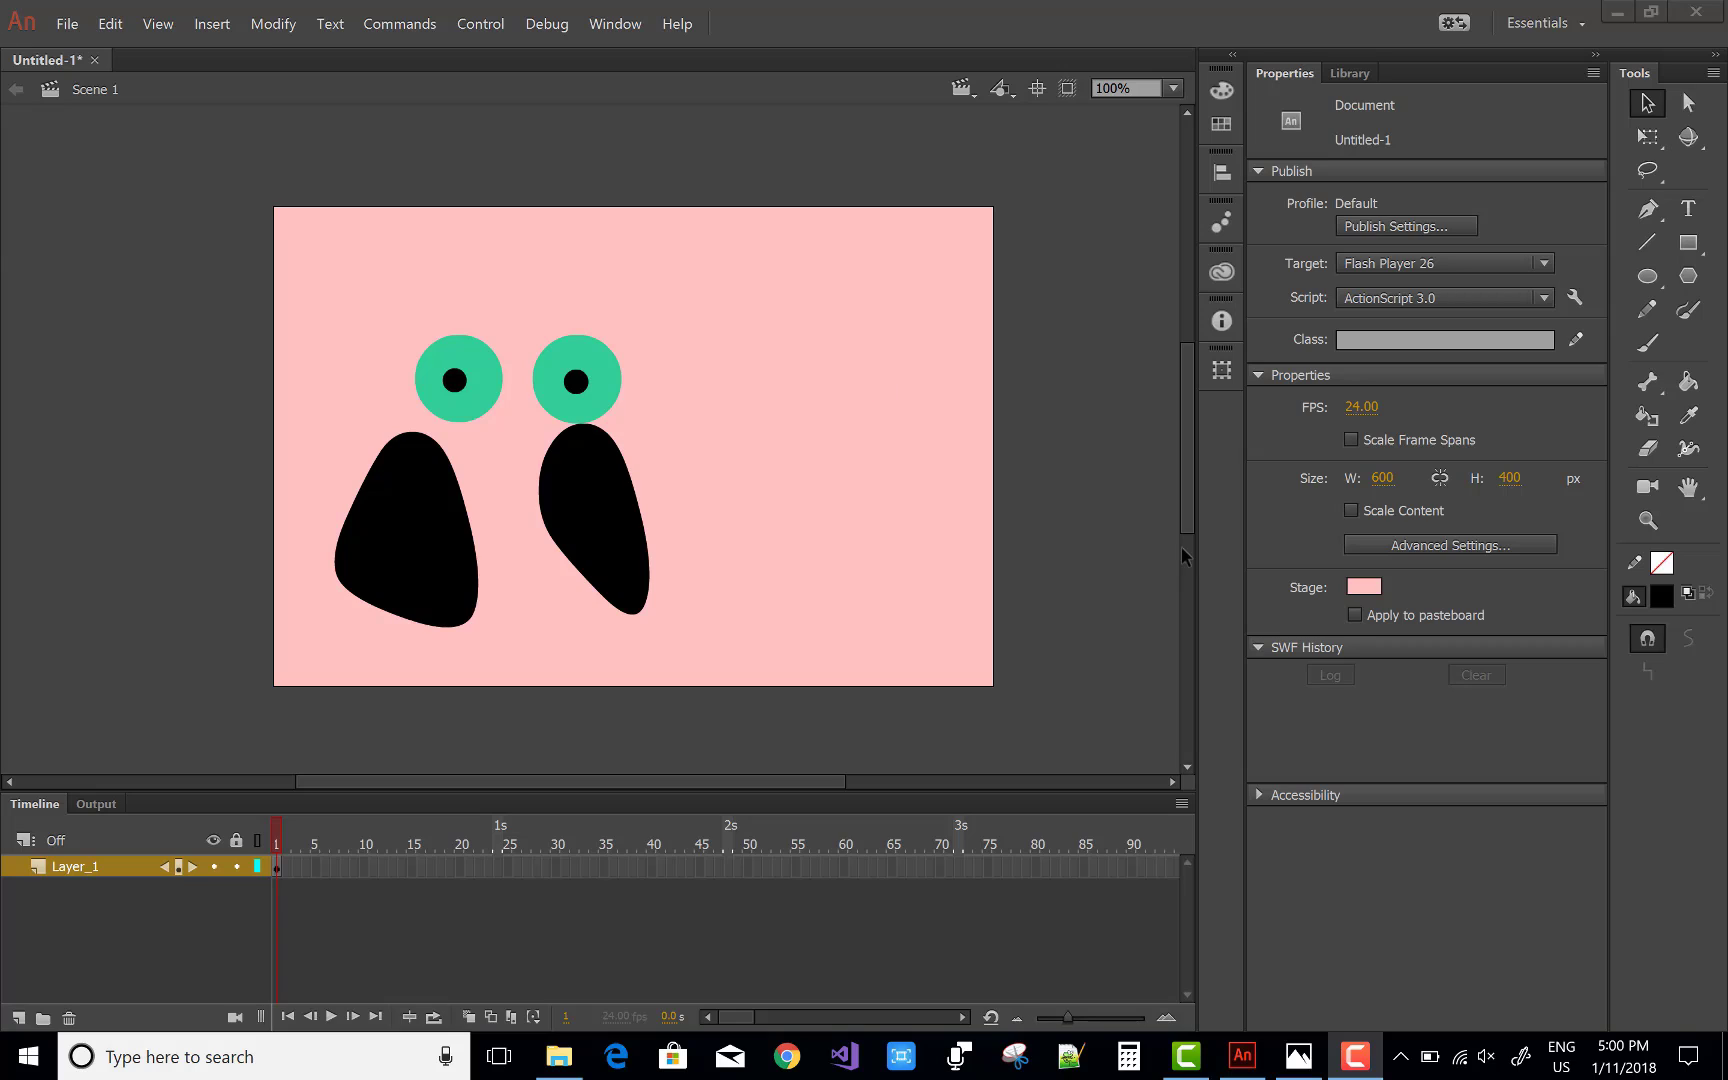
Step: Magnify the eyes to 200% and select the whole left eye including its pupil
click(1646, 521)
click(451, 378)
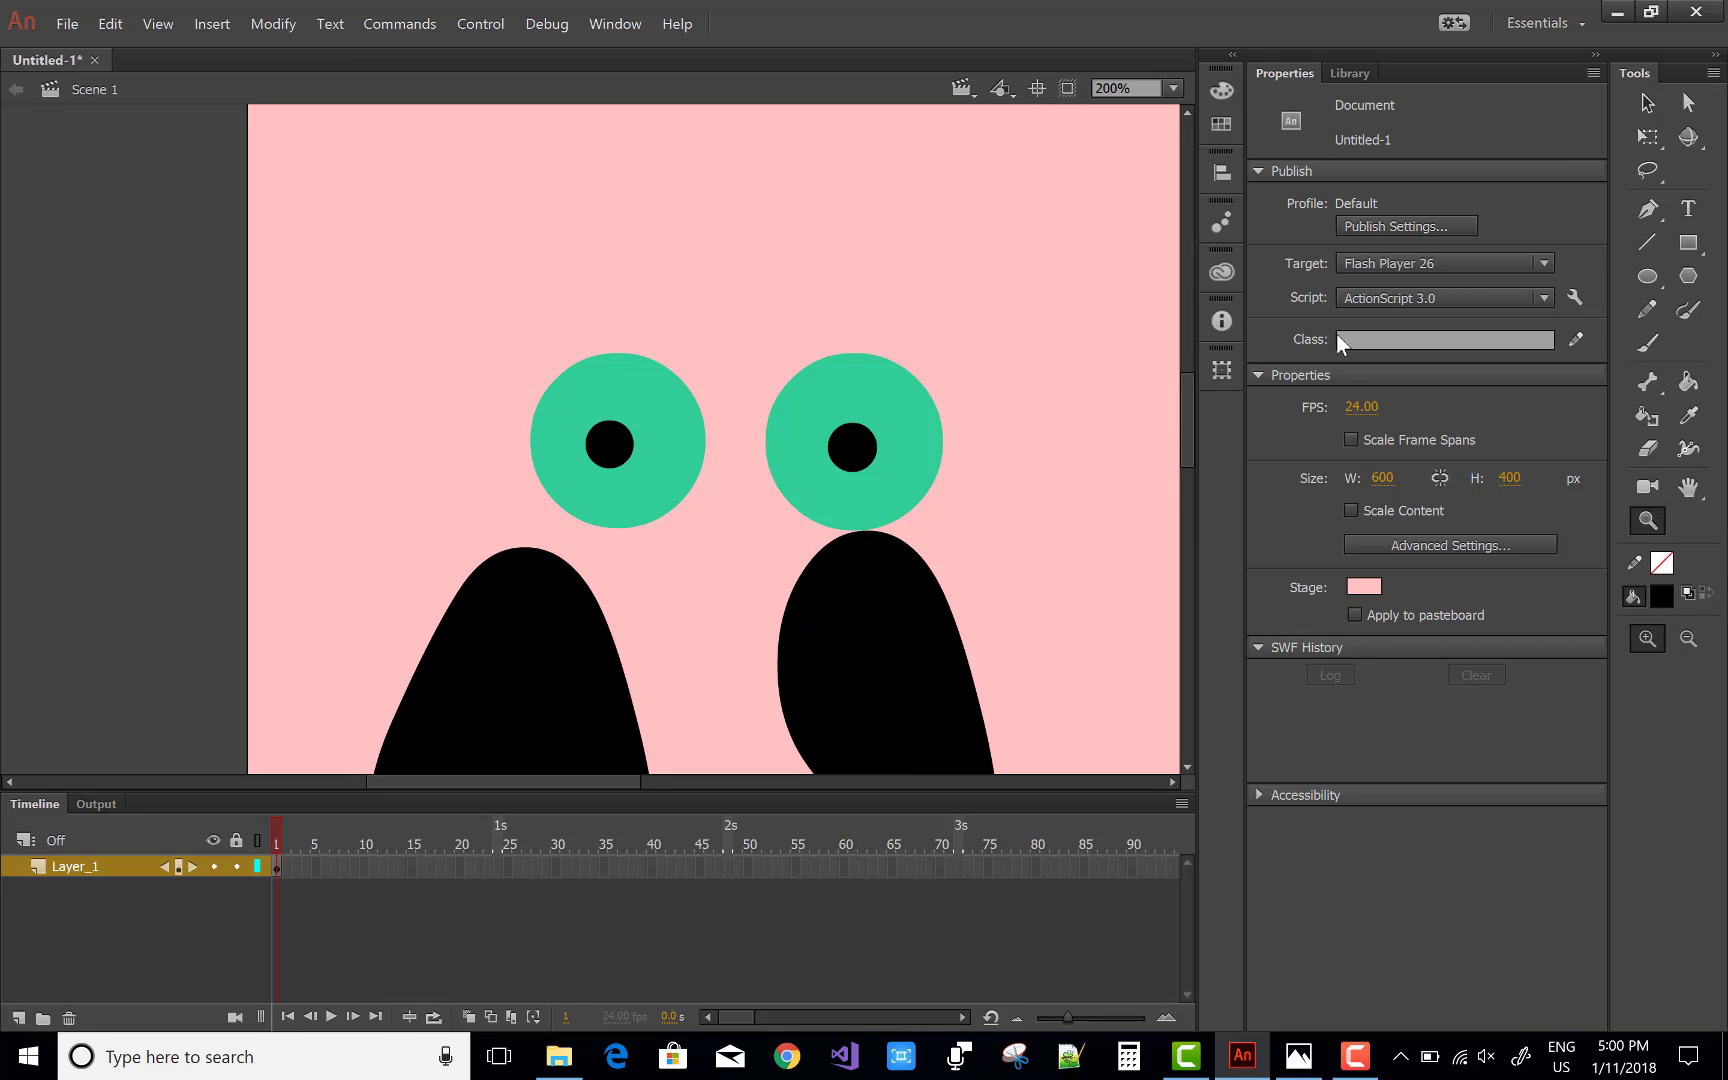
click(1647, 102)
drag(508, 344, 717, 536)
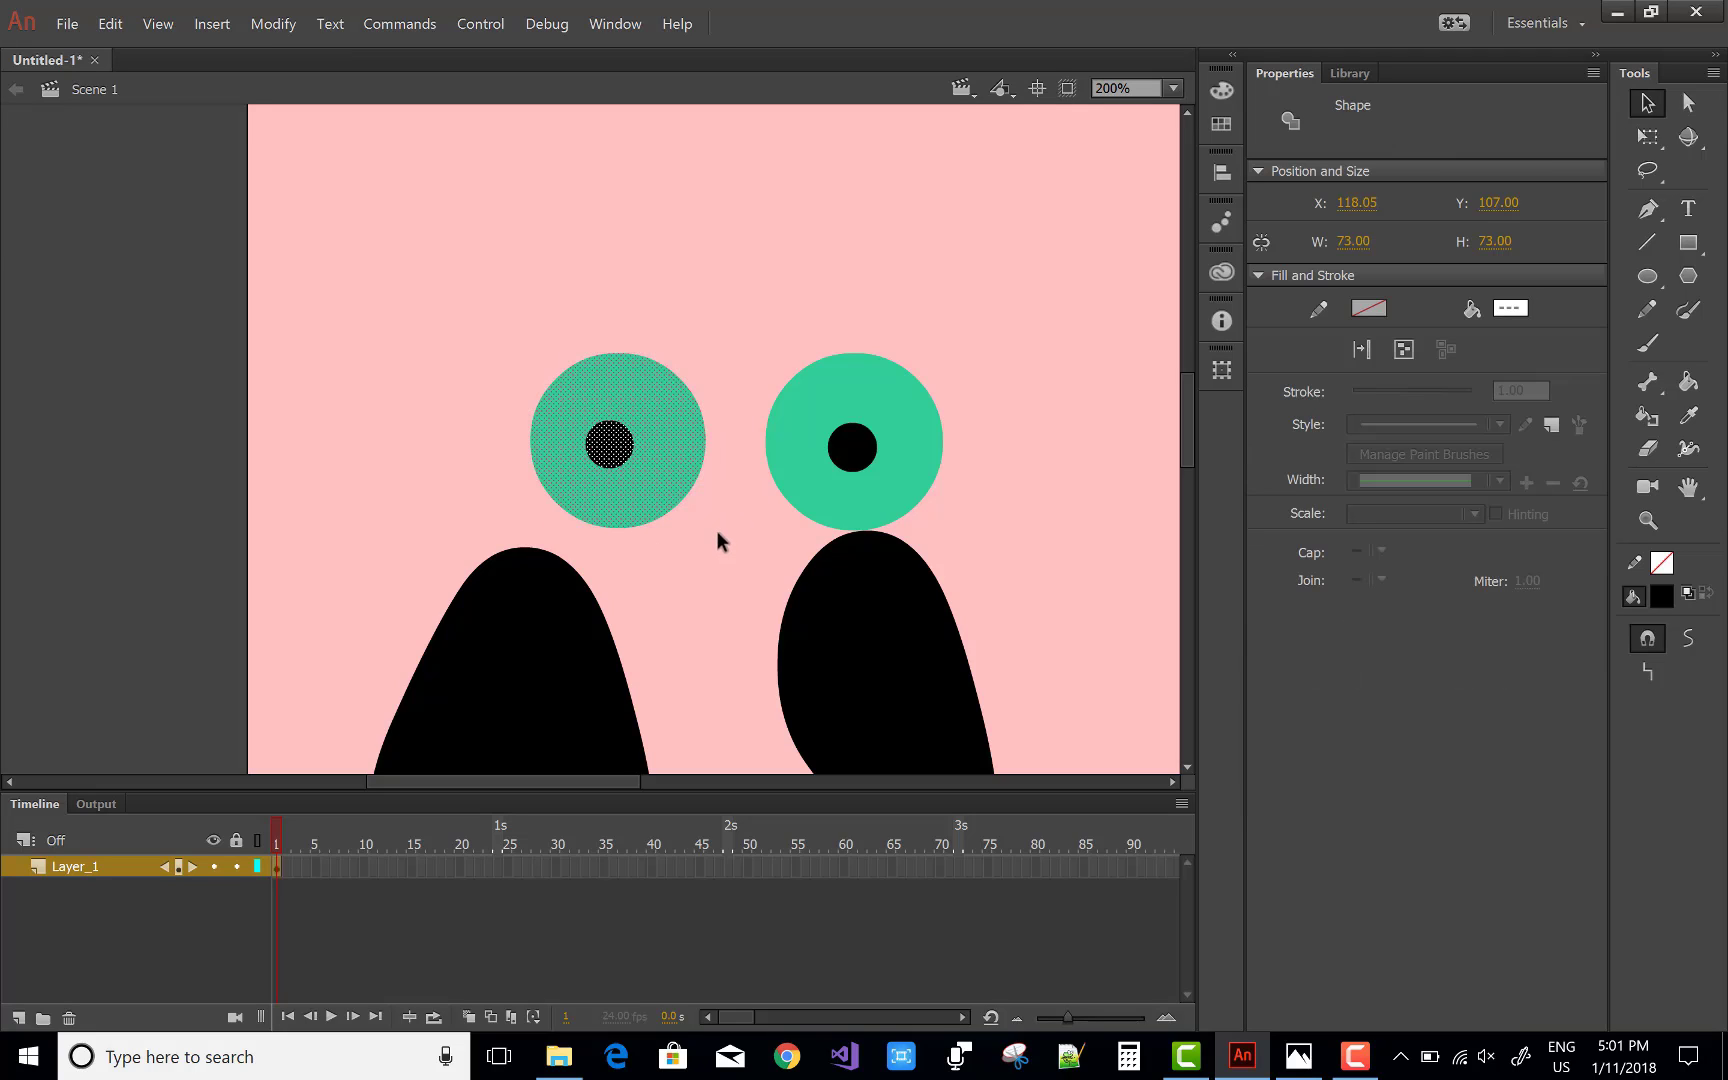
Step: Magnify the selected left eye to 800%, and fit the whole stage in the window again
click(1647, 519)
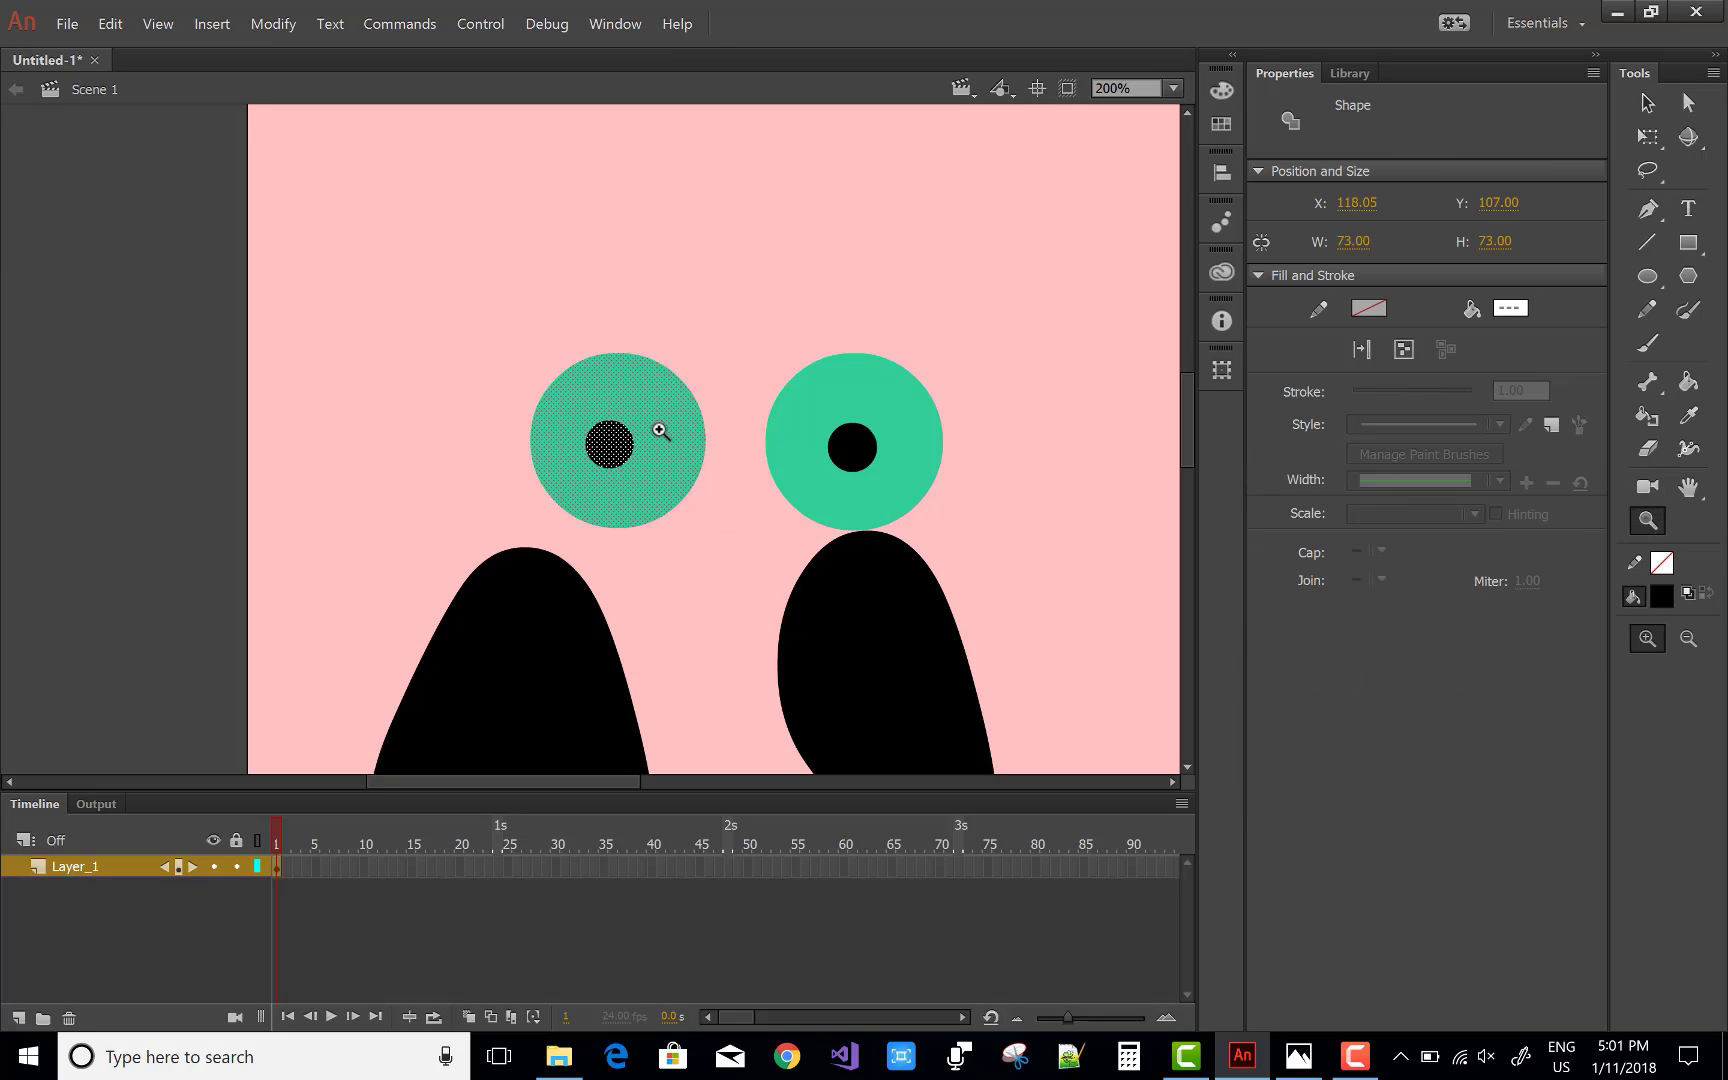
click(619, 443)
click(619, 443)
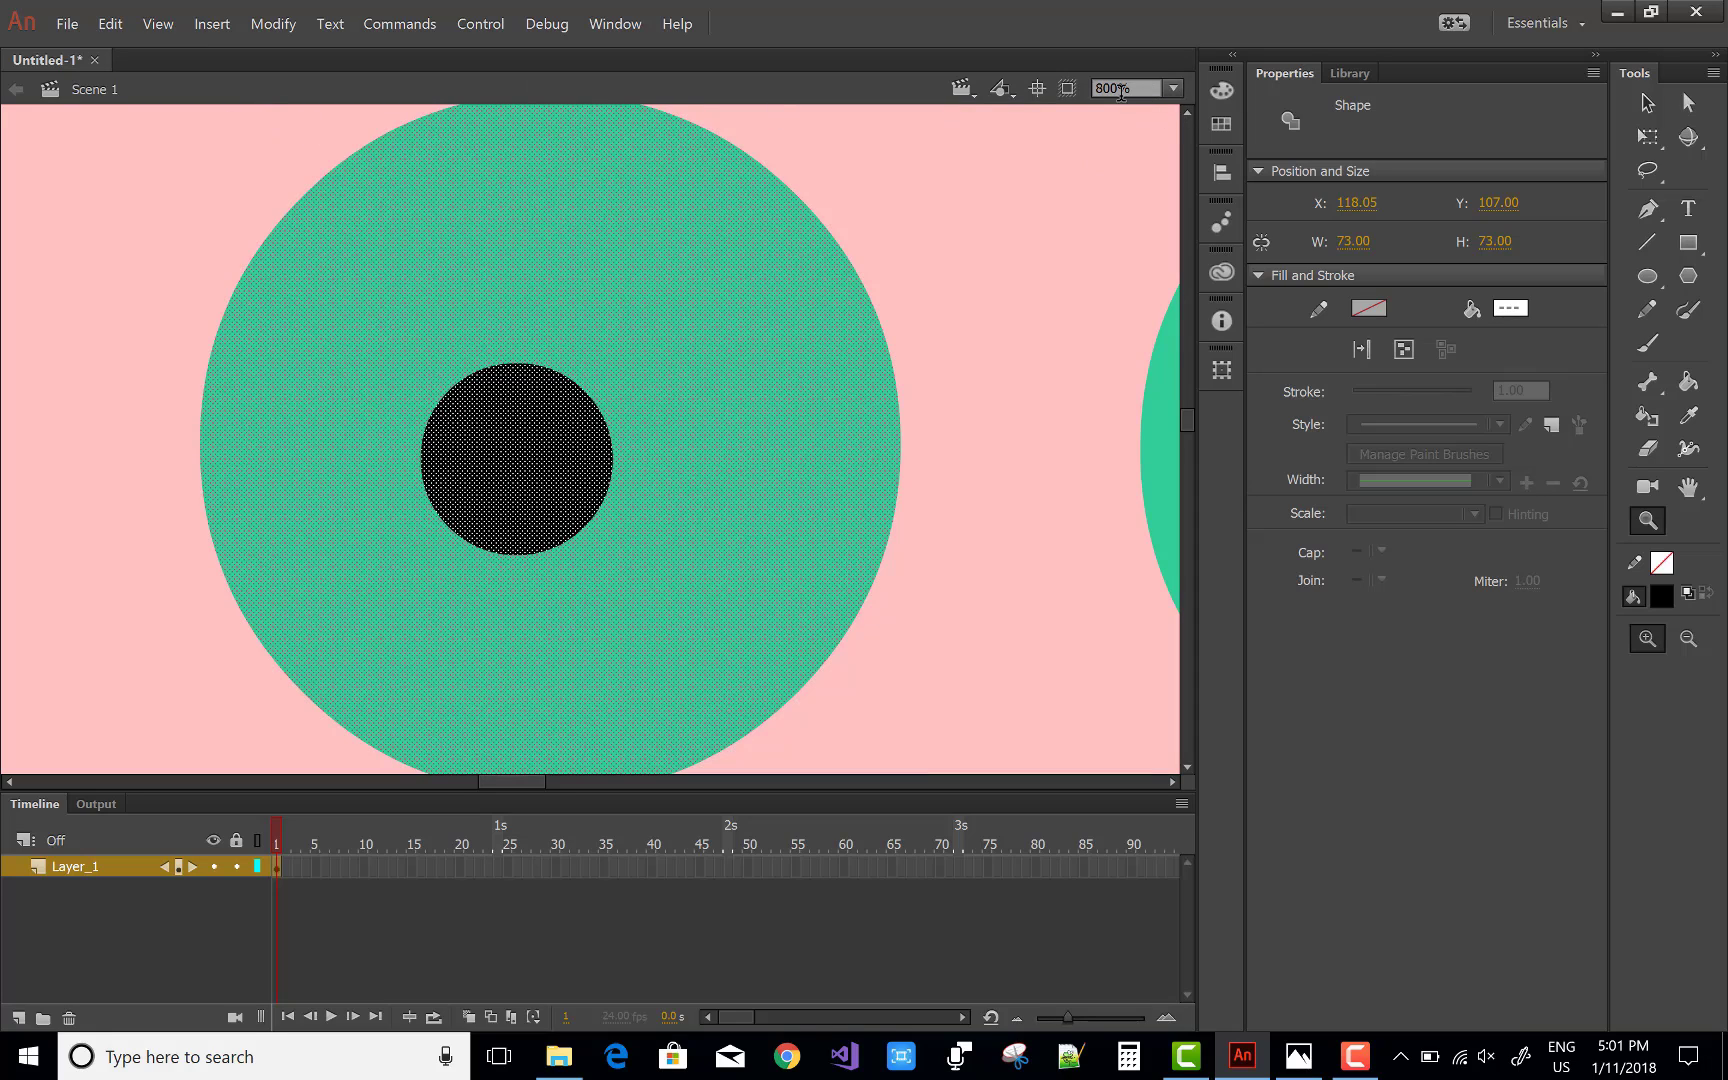
click(1172, 88)
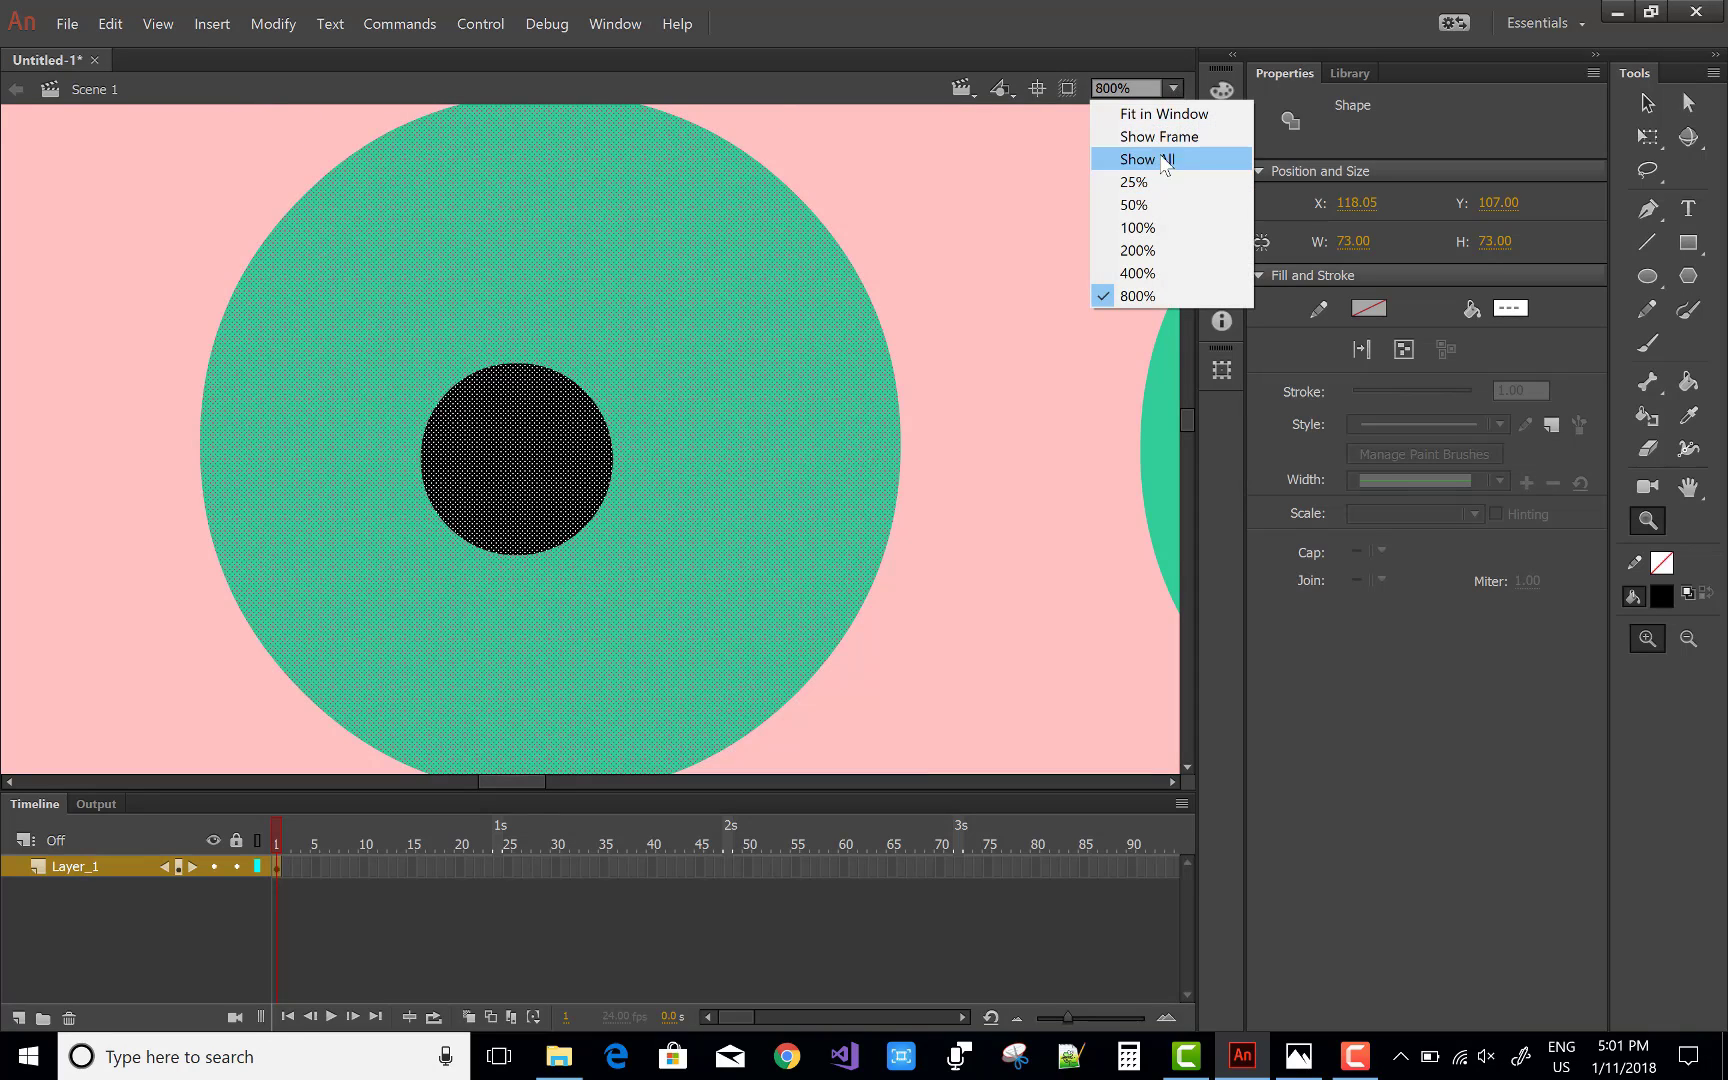
click(1165, 117)
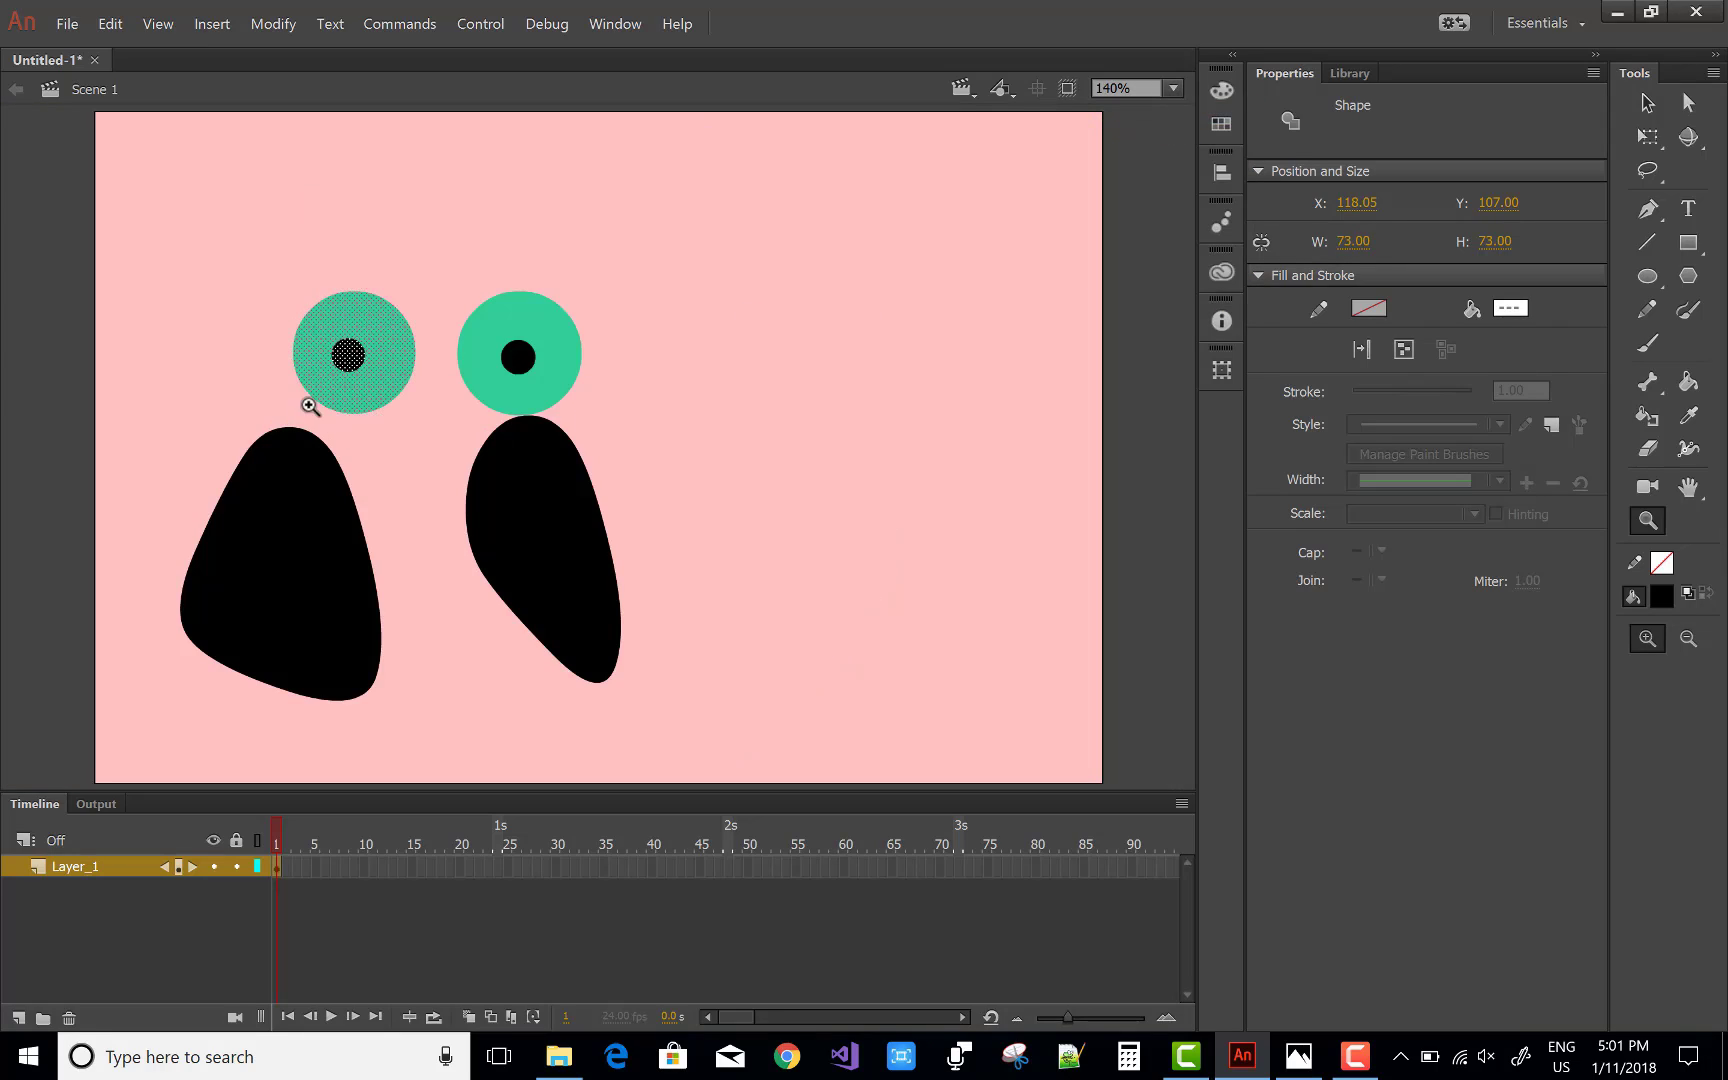
Step: Deselect the left eye and magnify the area beside the right eye to 280%
right_click(664, 467)
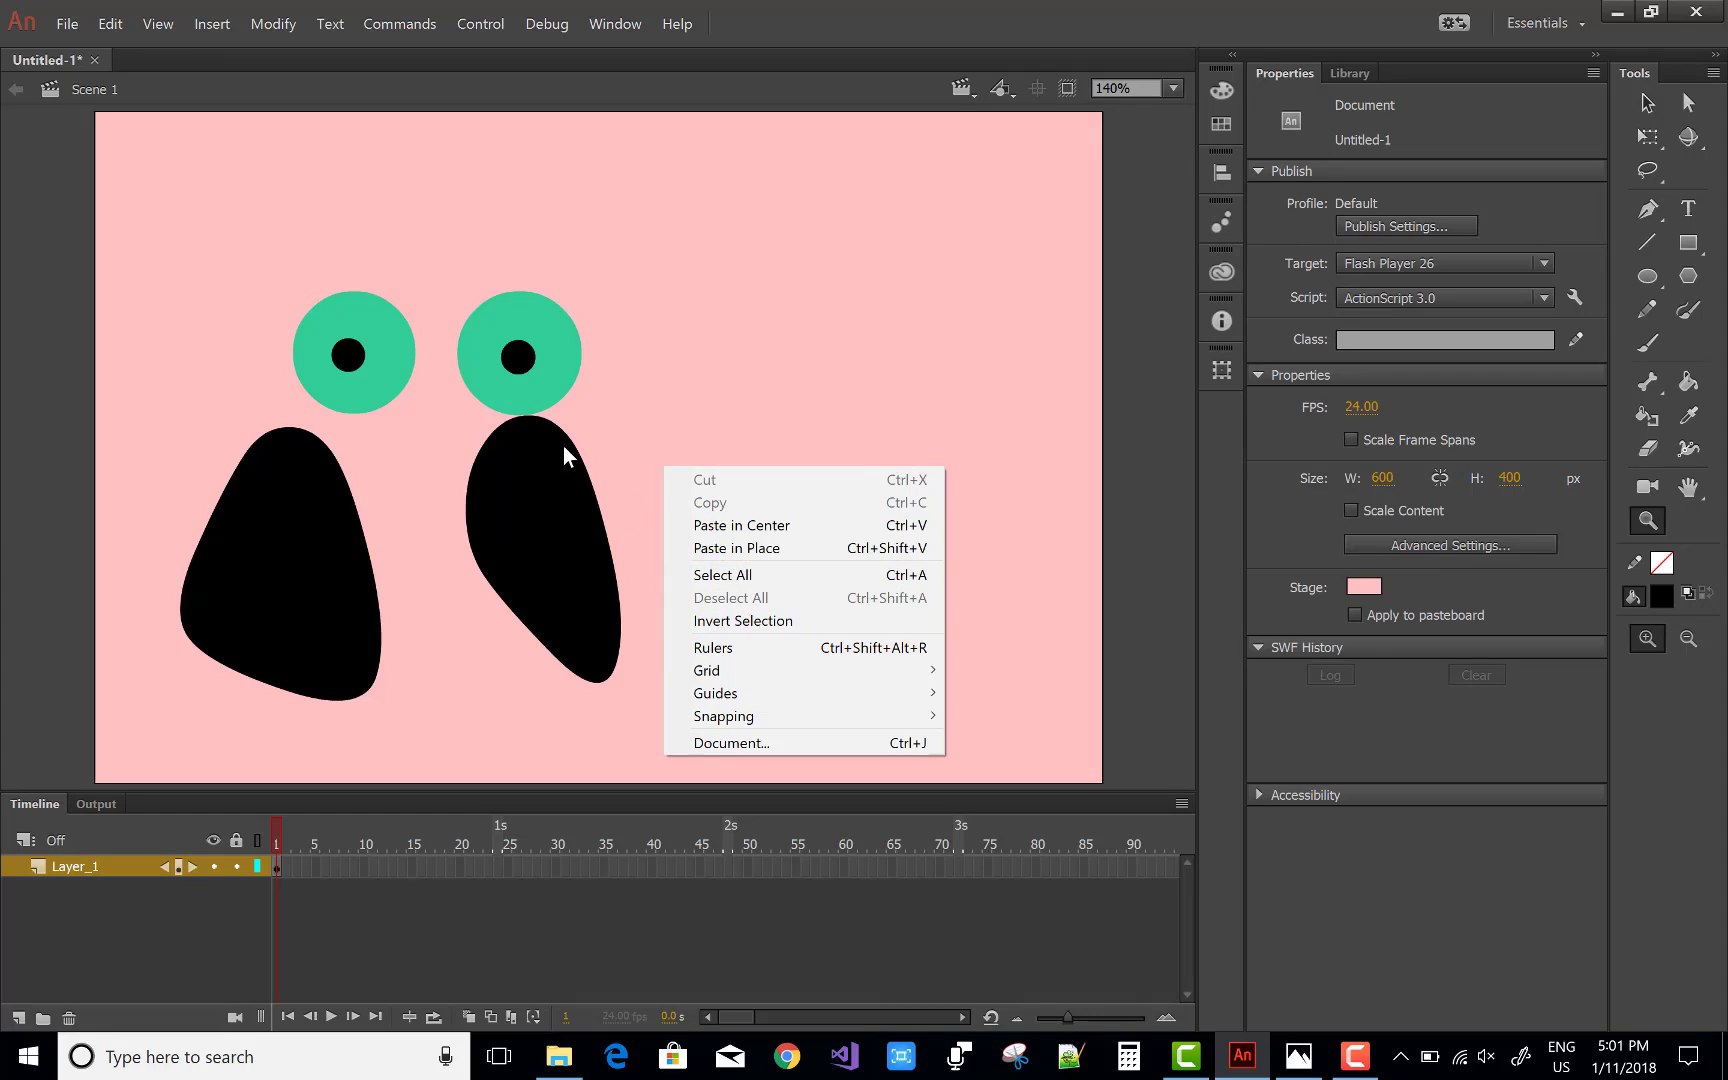
click(656, 424)
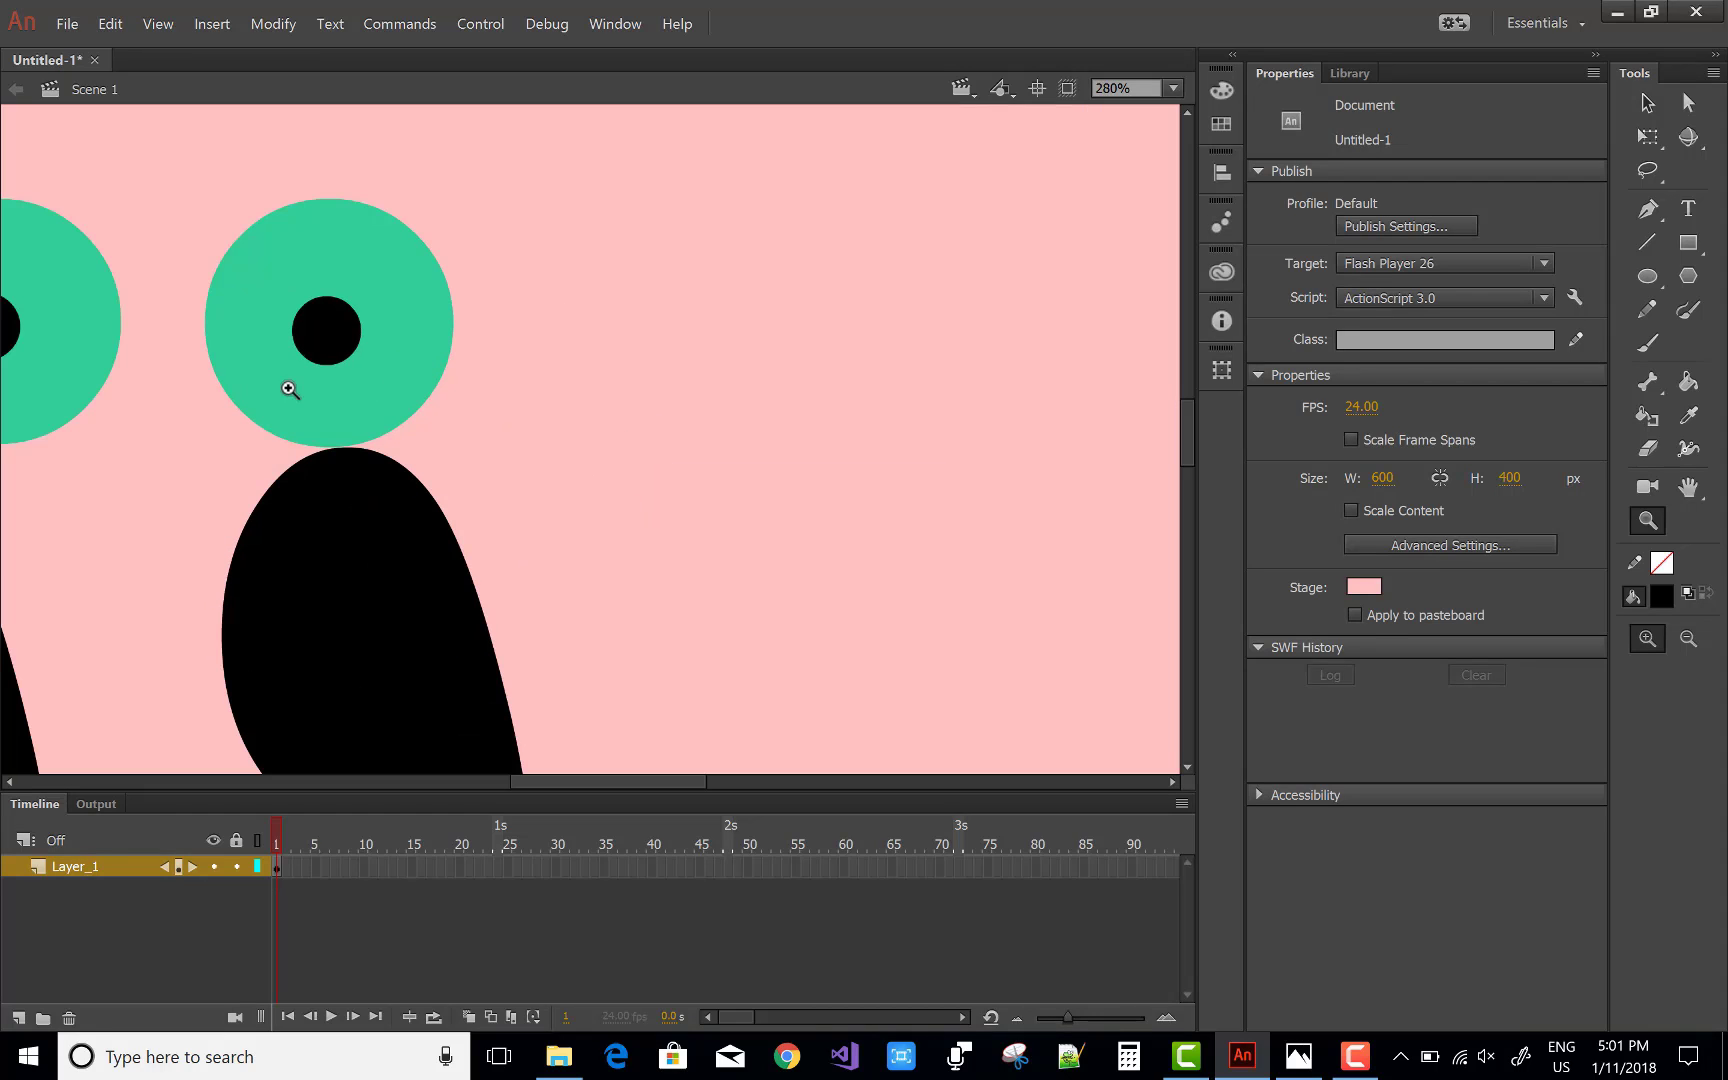
Step: Select the right eye's green circle, magnify it to 560%, and return the stage view to 100%
right_click(418, 387)
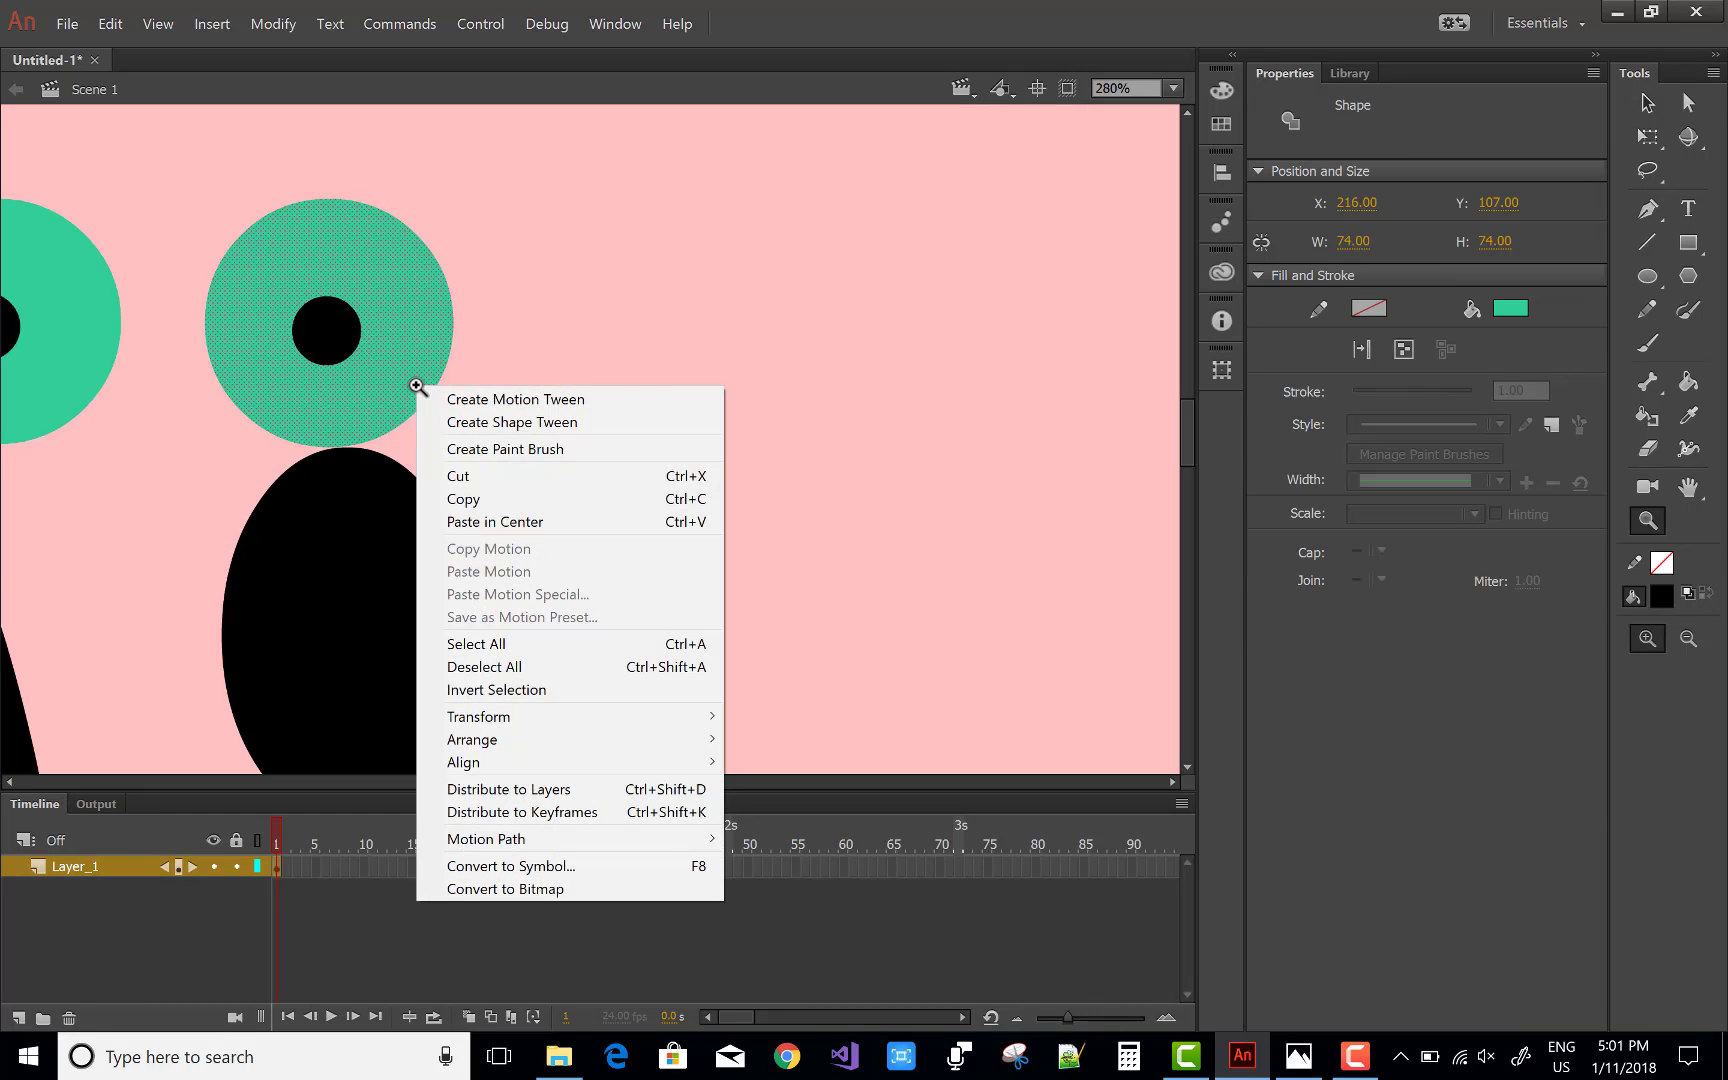
click(477, 323)
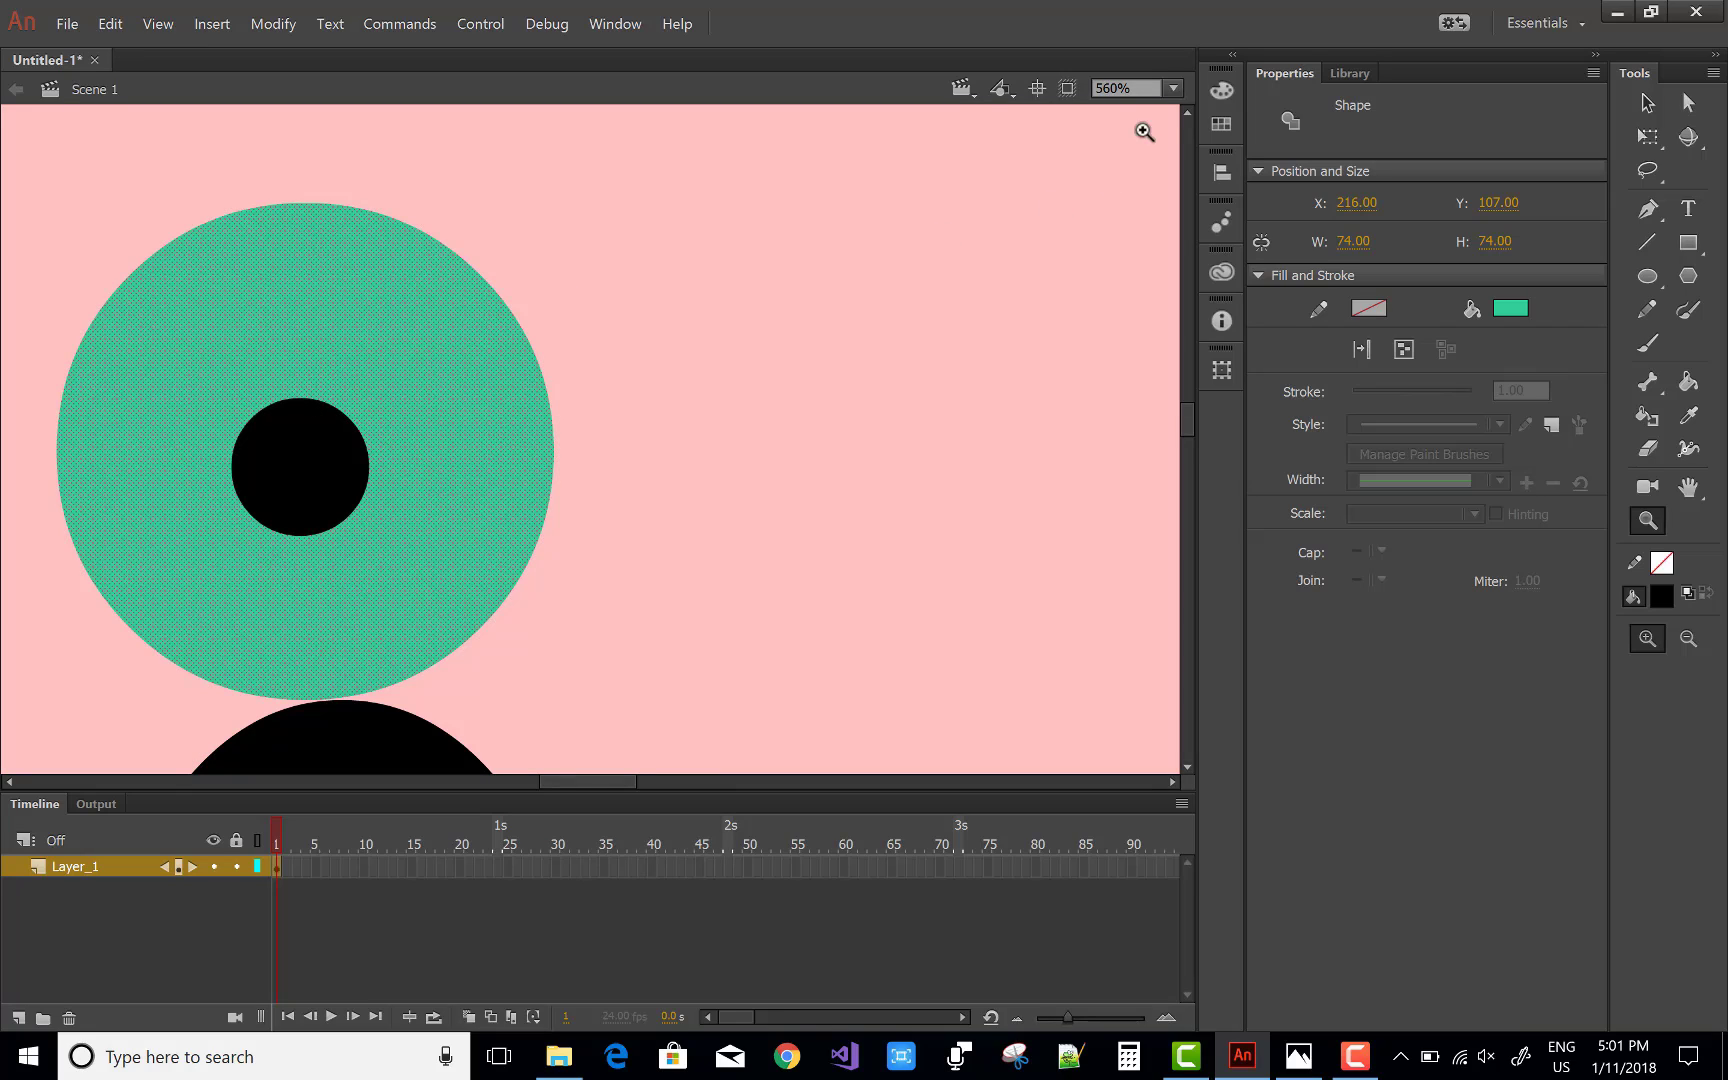
click(1175, 90)
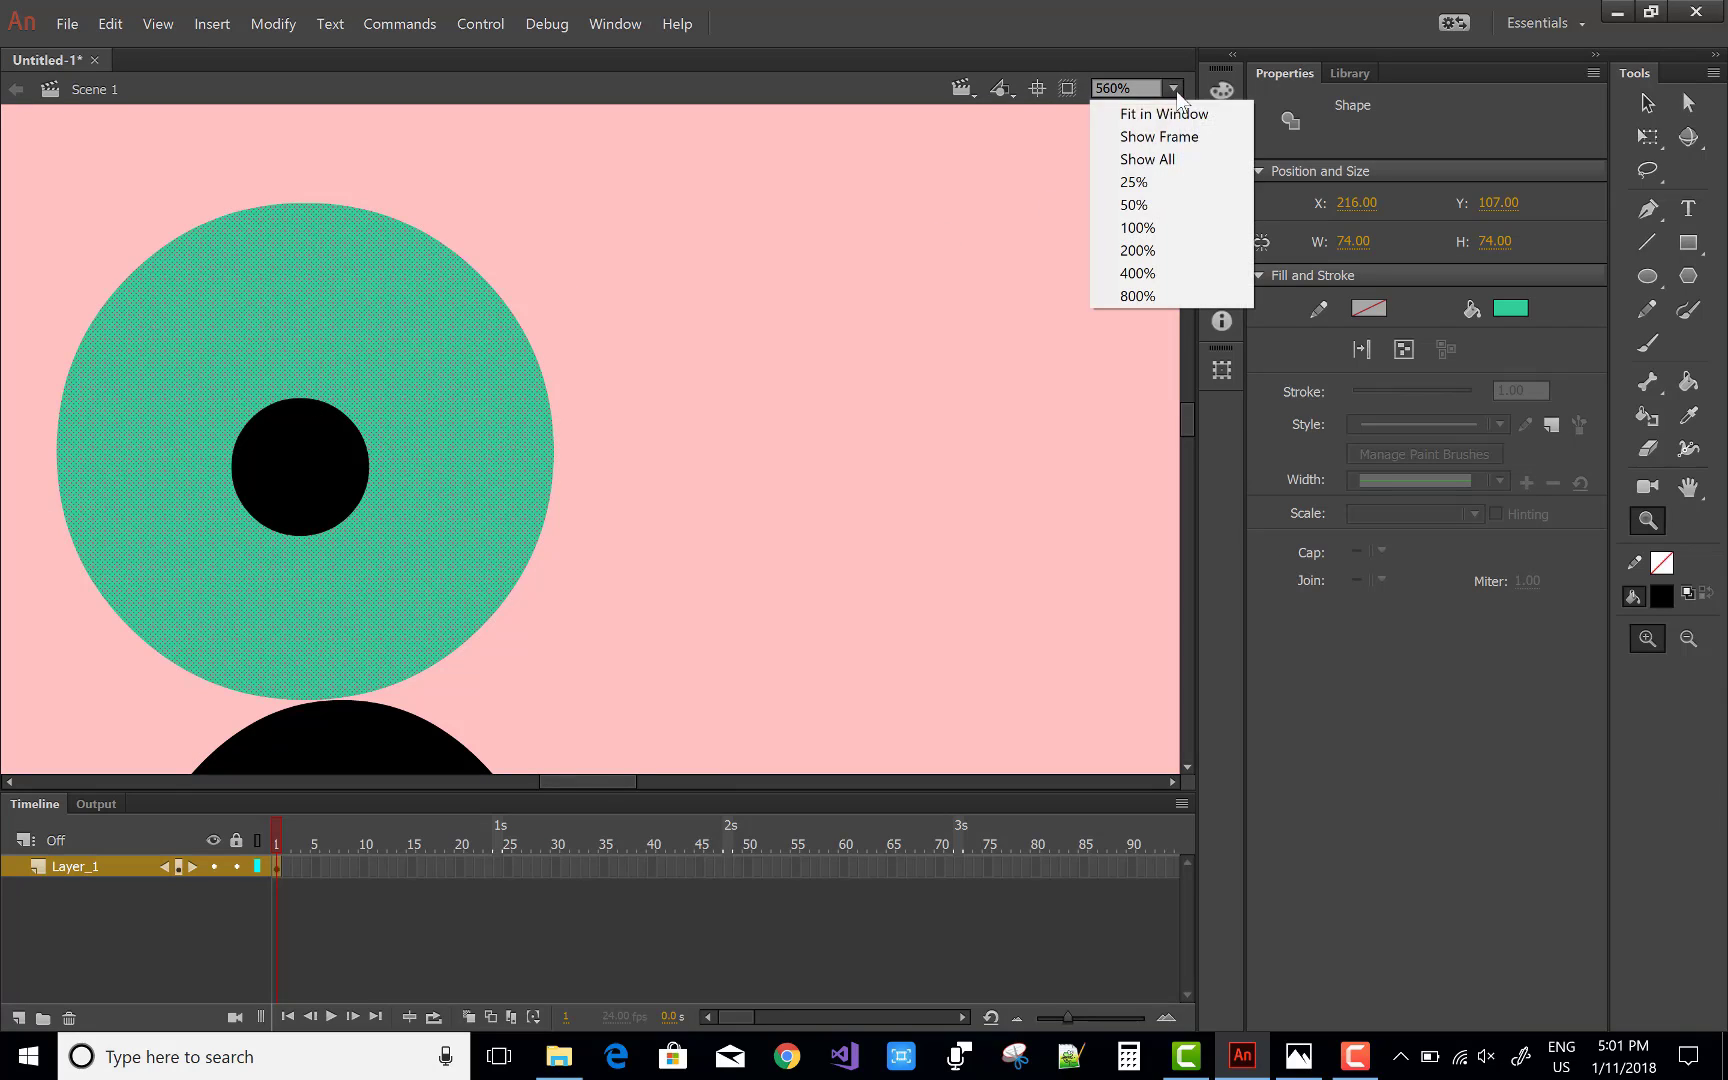
click(1158, 227)
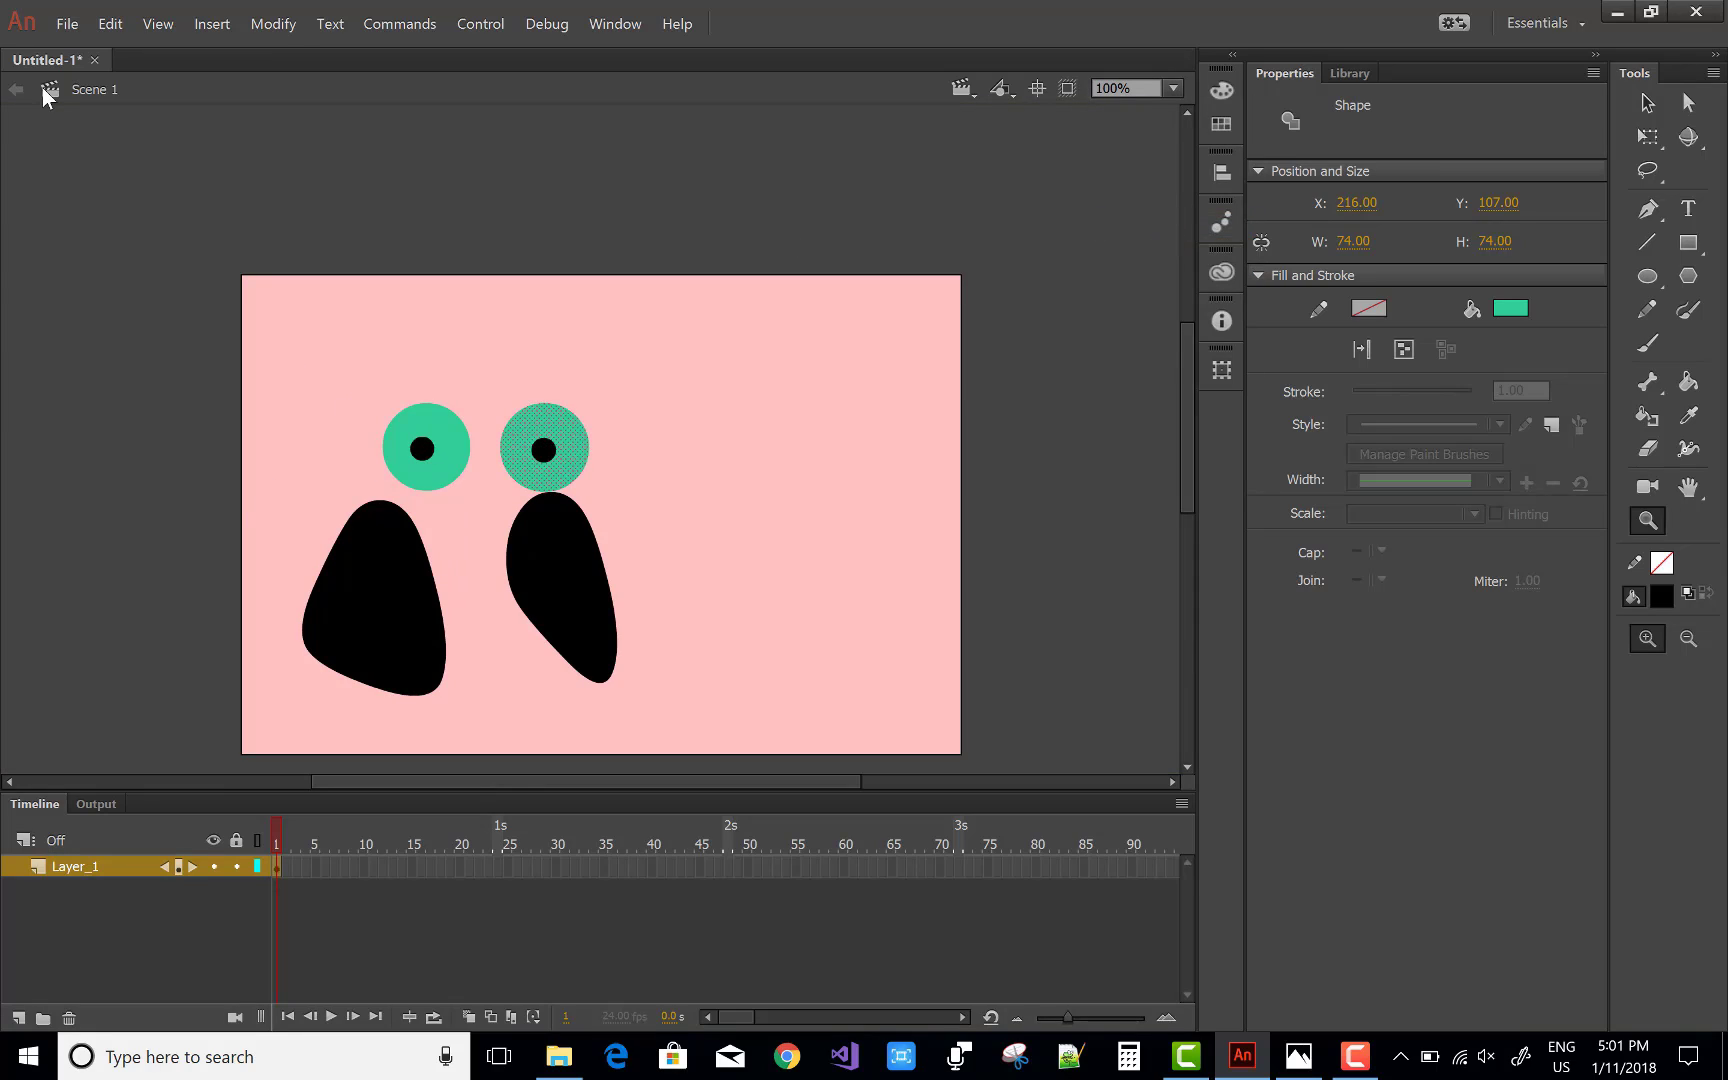
Step: Center the stage in the document window
click(158, 27)
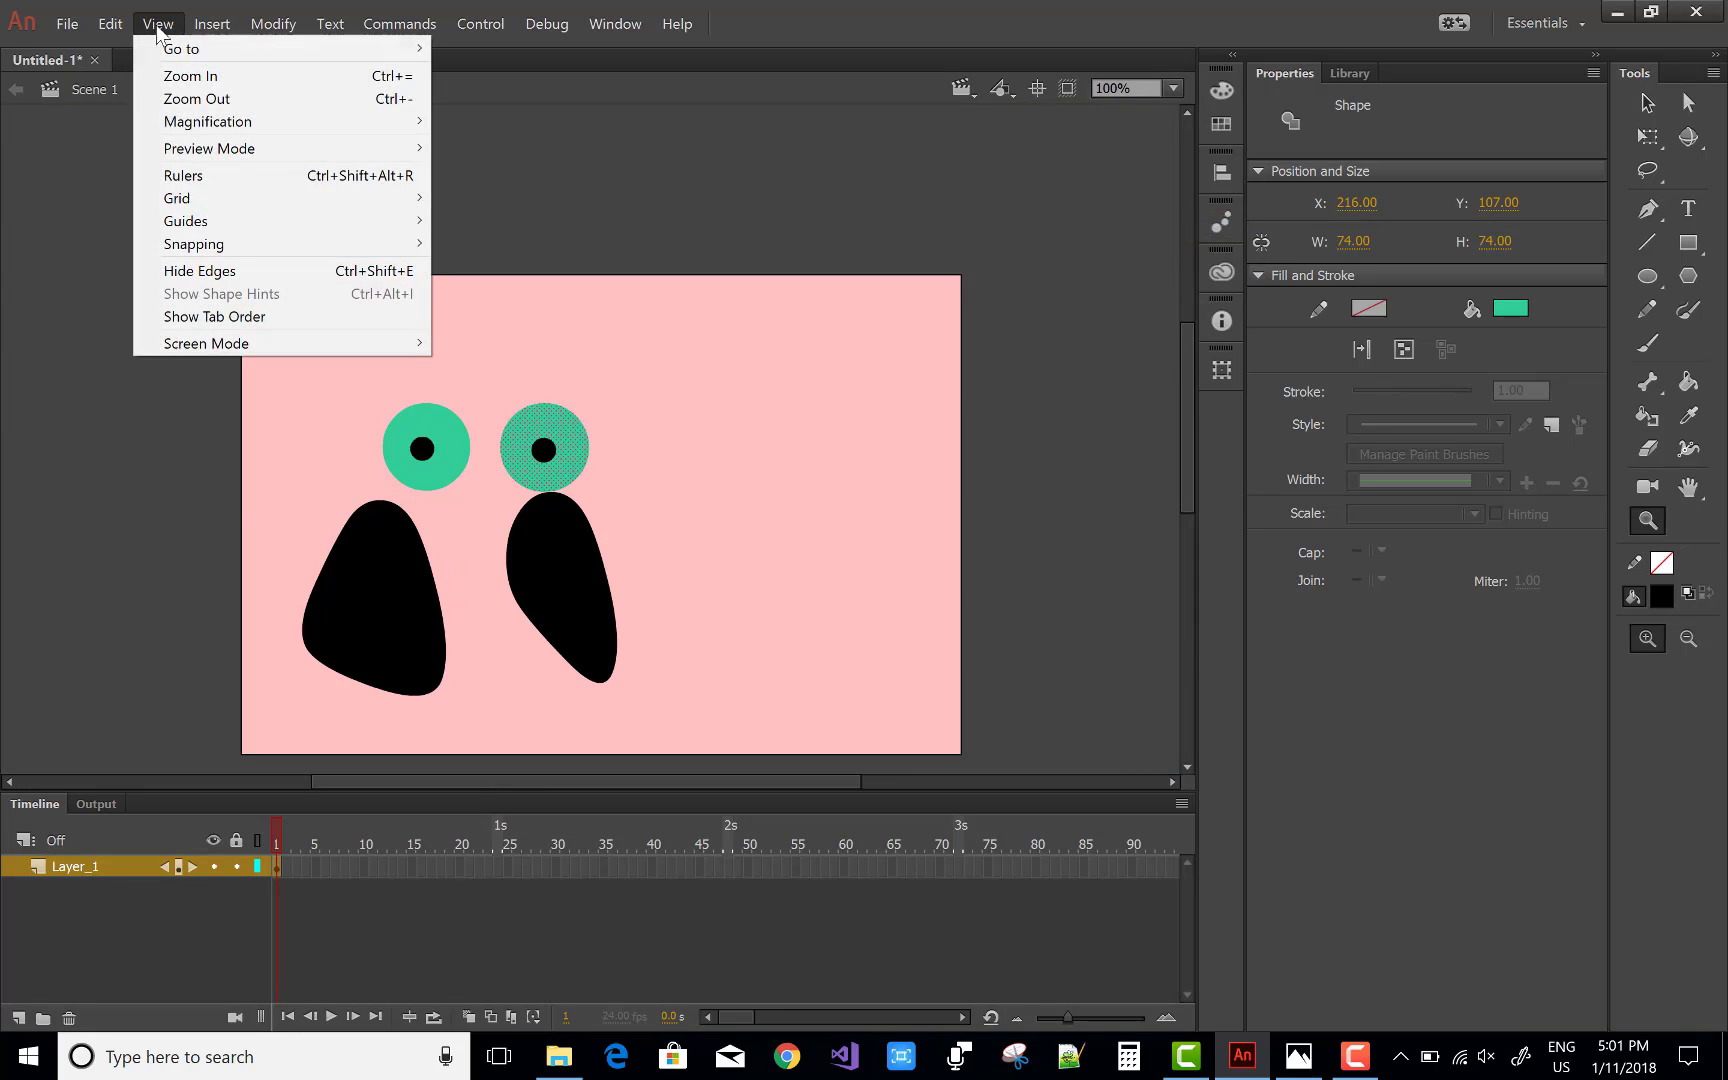
mouse_move(198, 130)
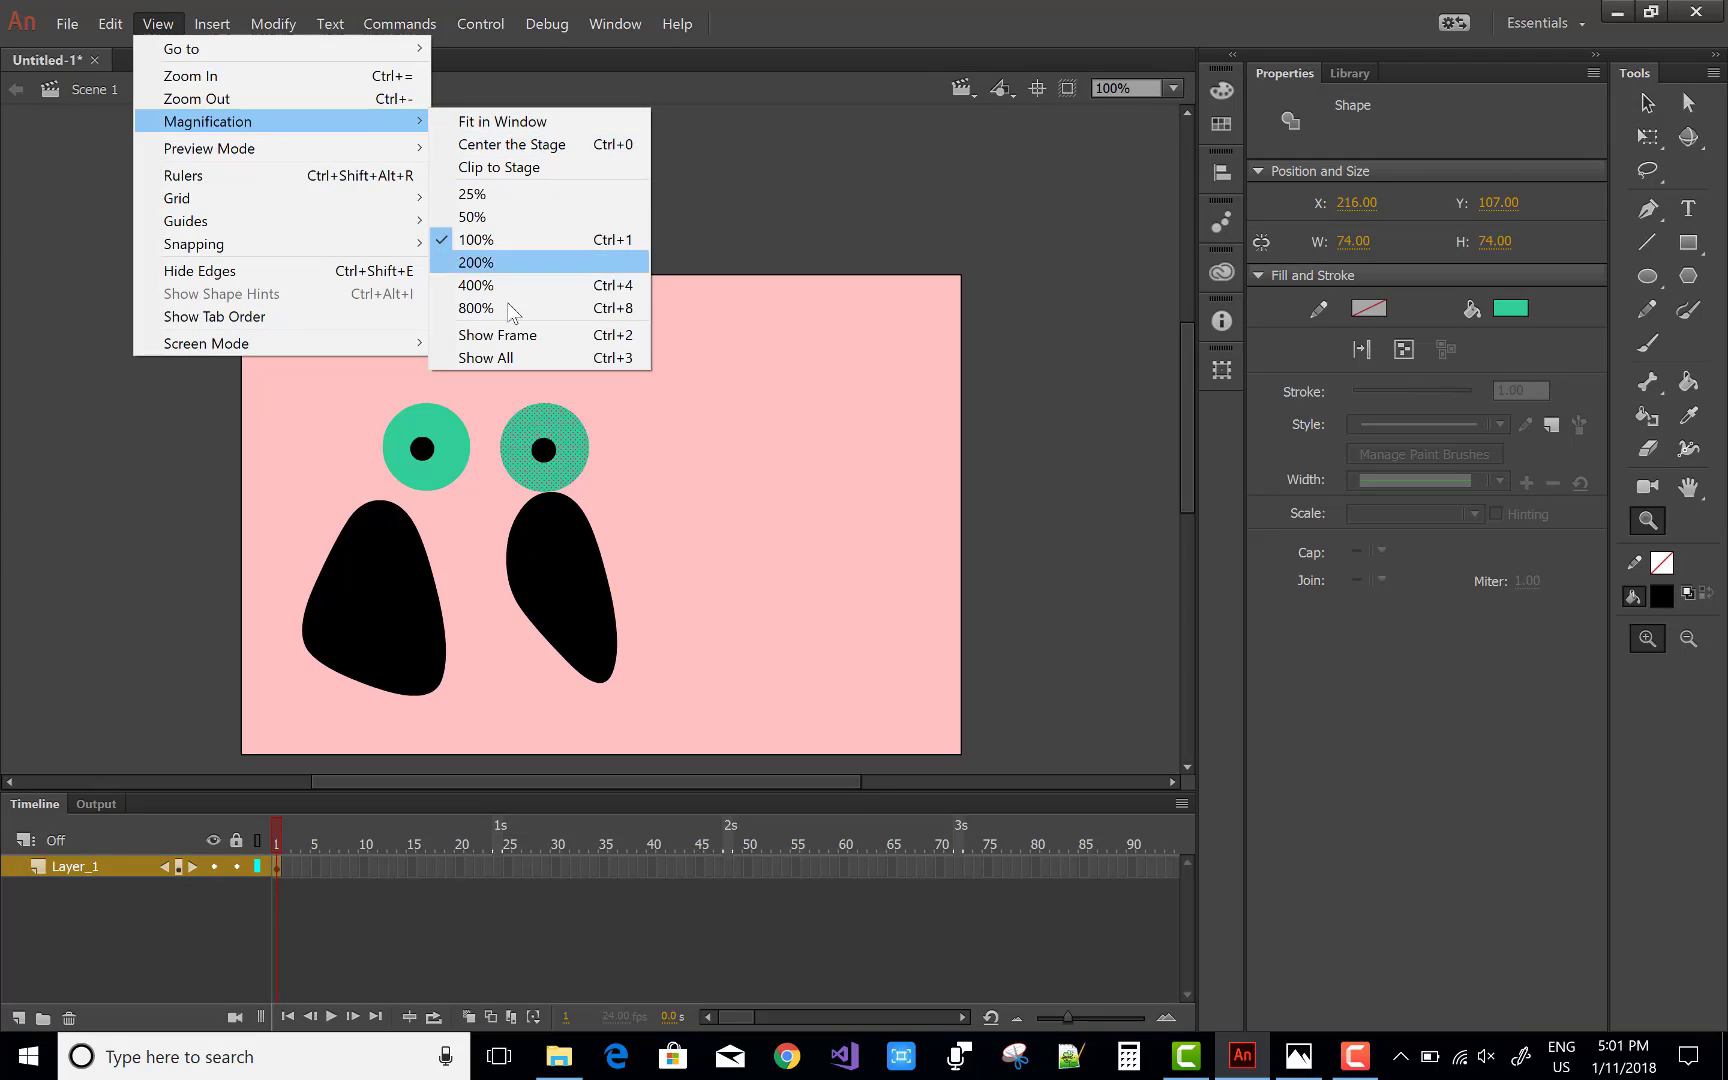
click(518, 146)
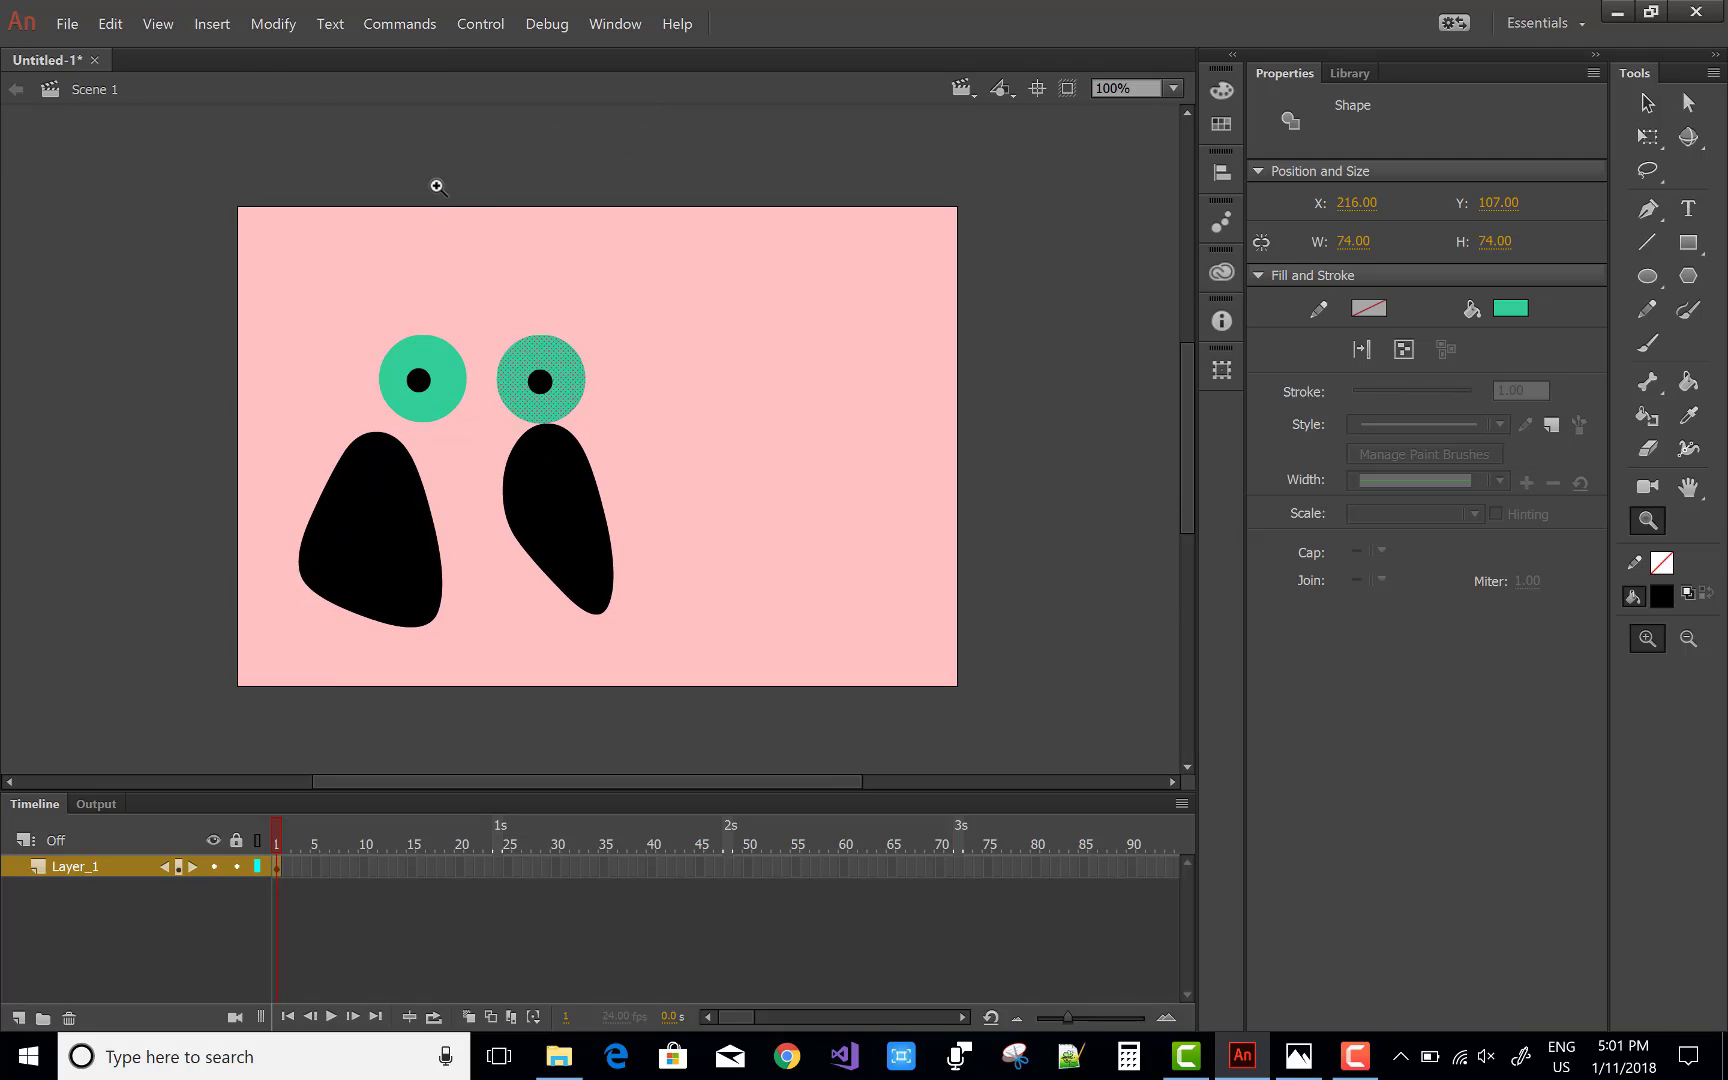
Step: Fit the stage in the window and switch to the Subselection tool
click(162, 27)
mouse_move(405, 121)
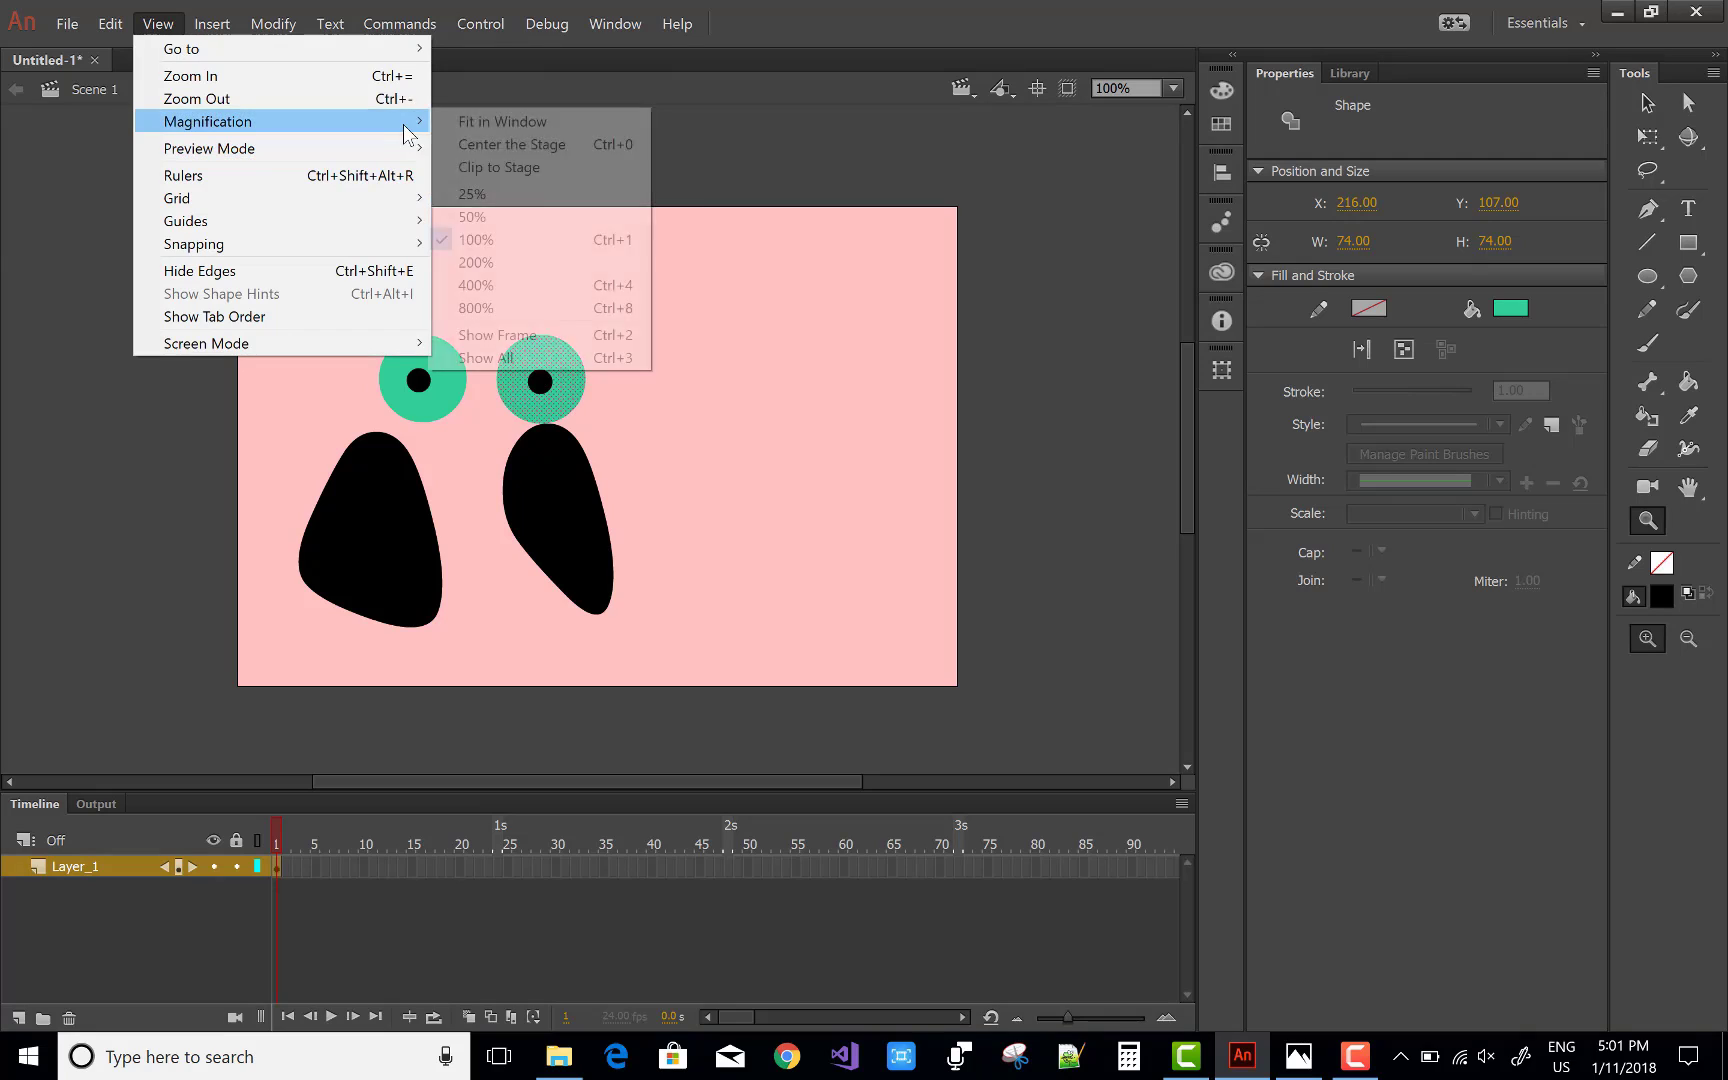
click(487, 121)
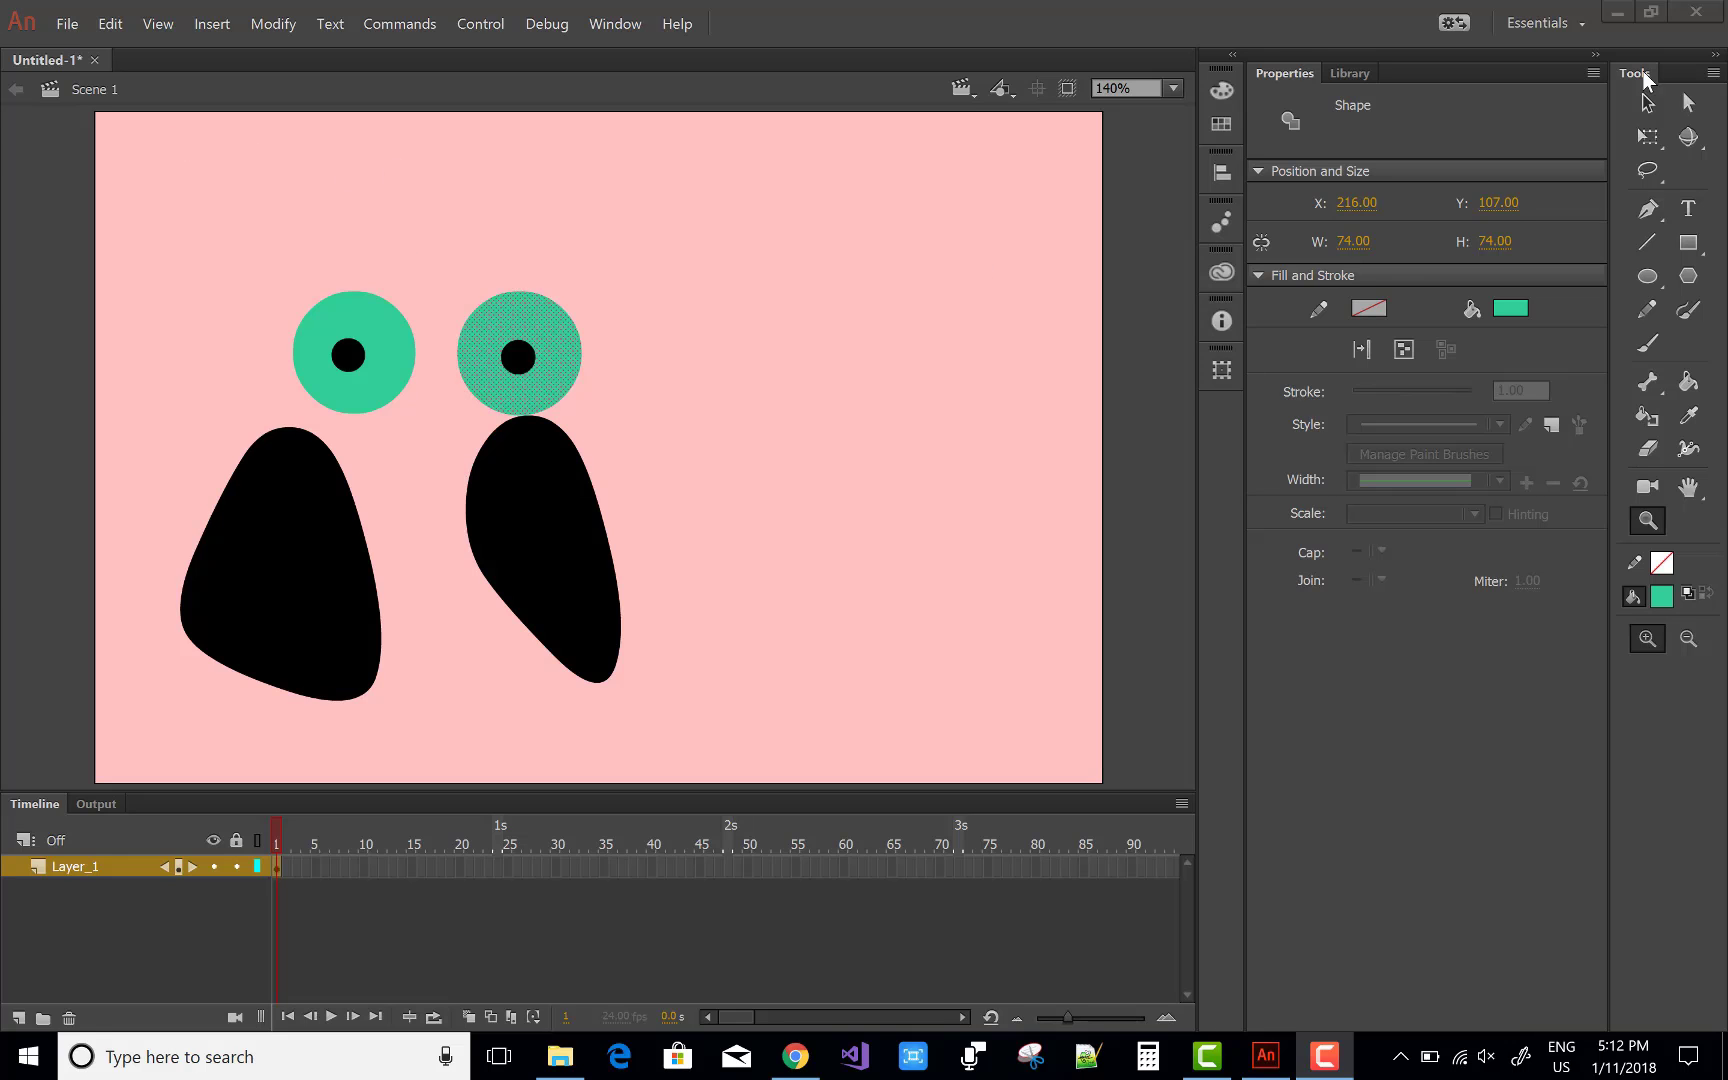
click(1690, 104)
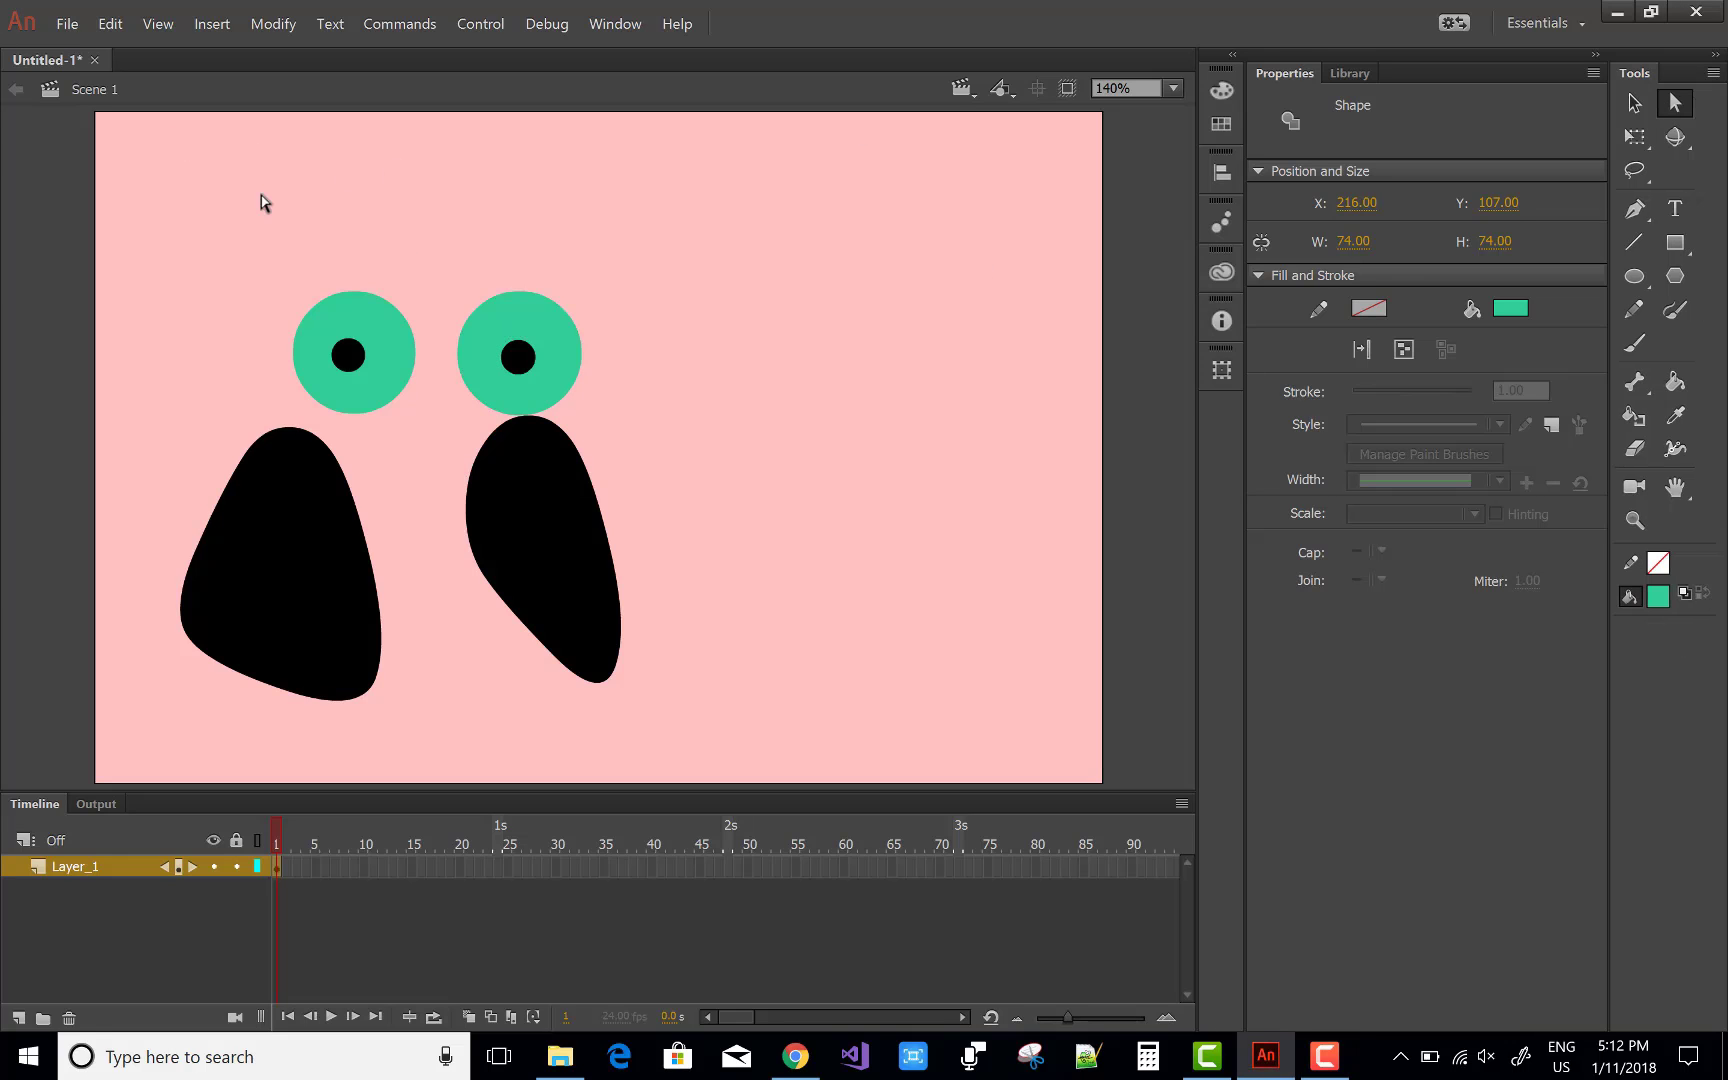
click(70, 24)
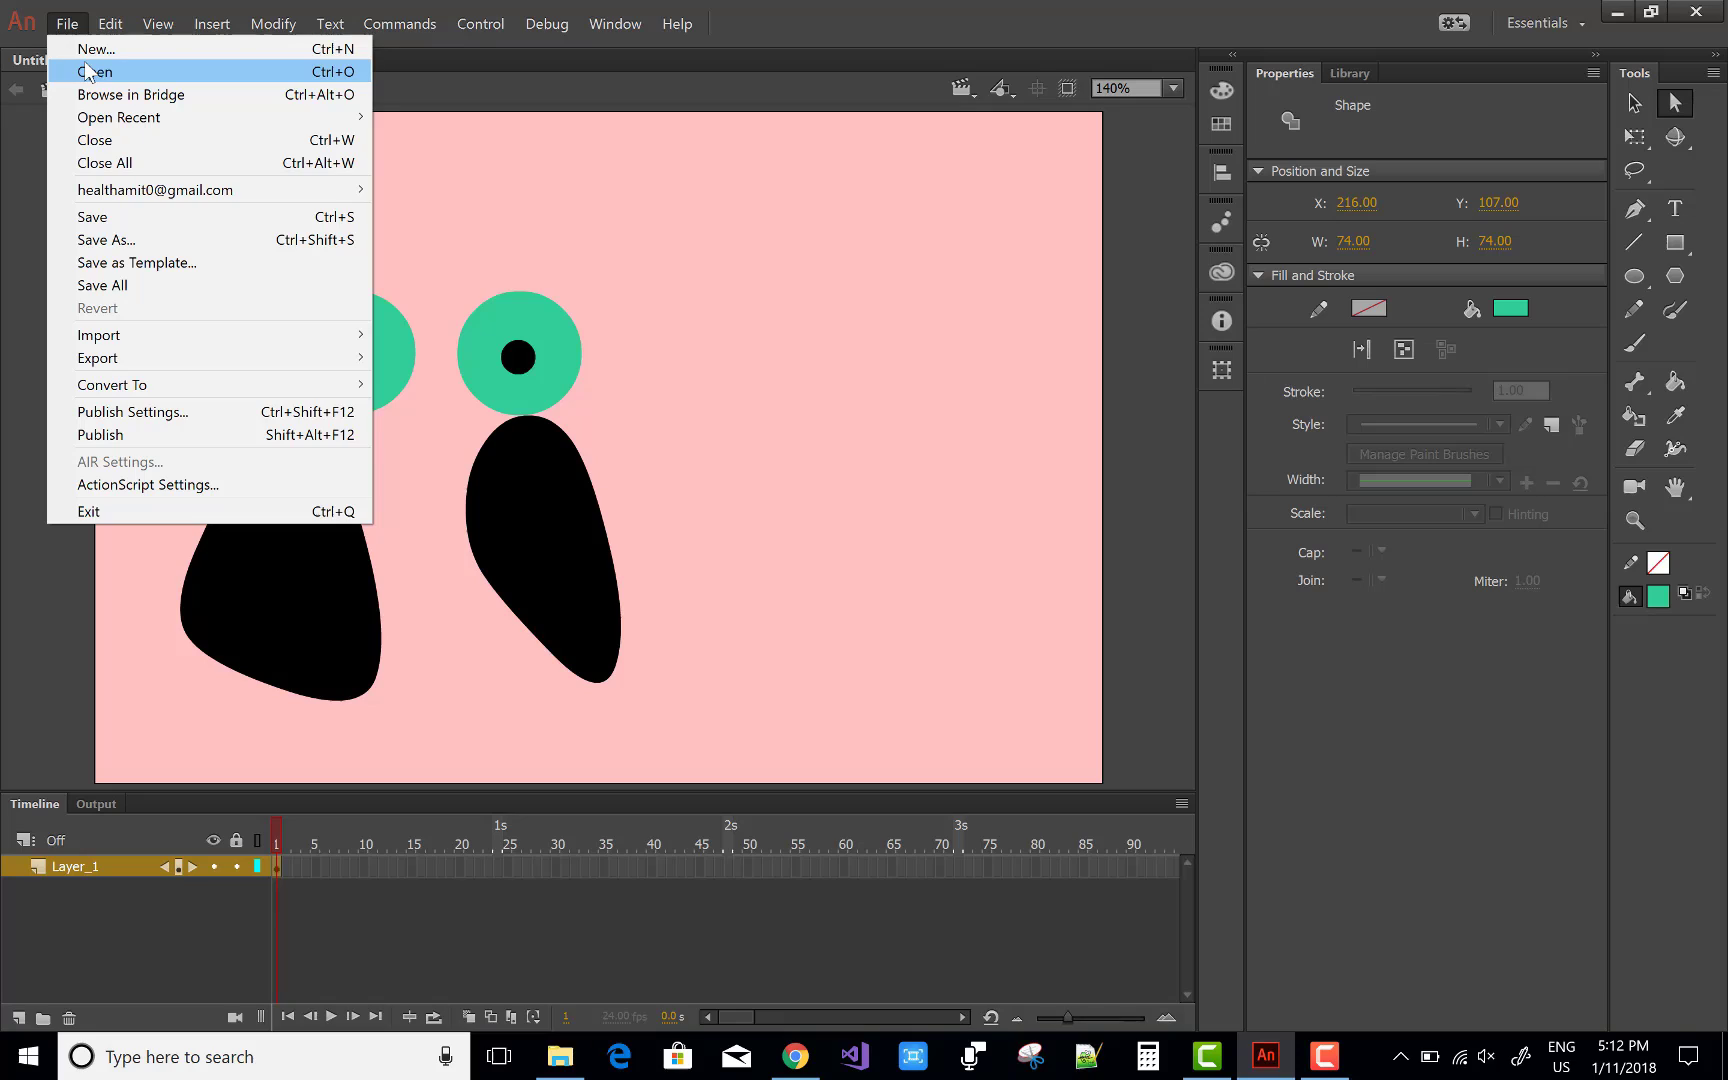
click(25, 28)
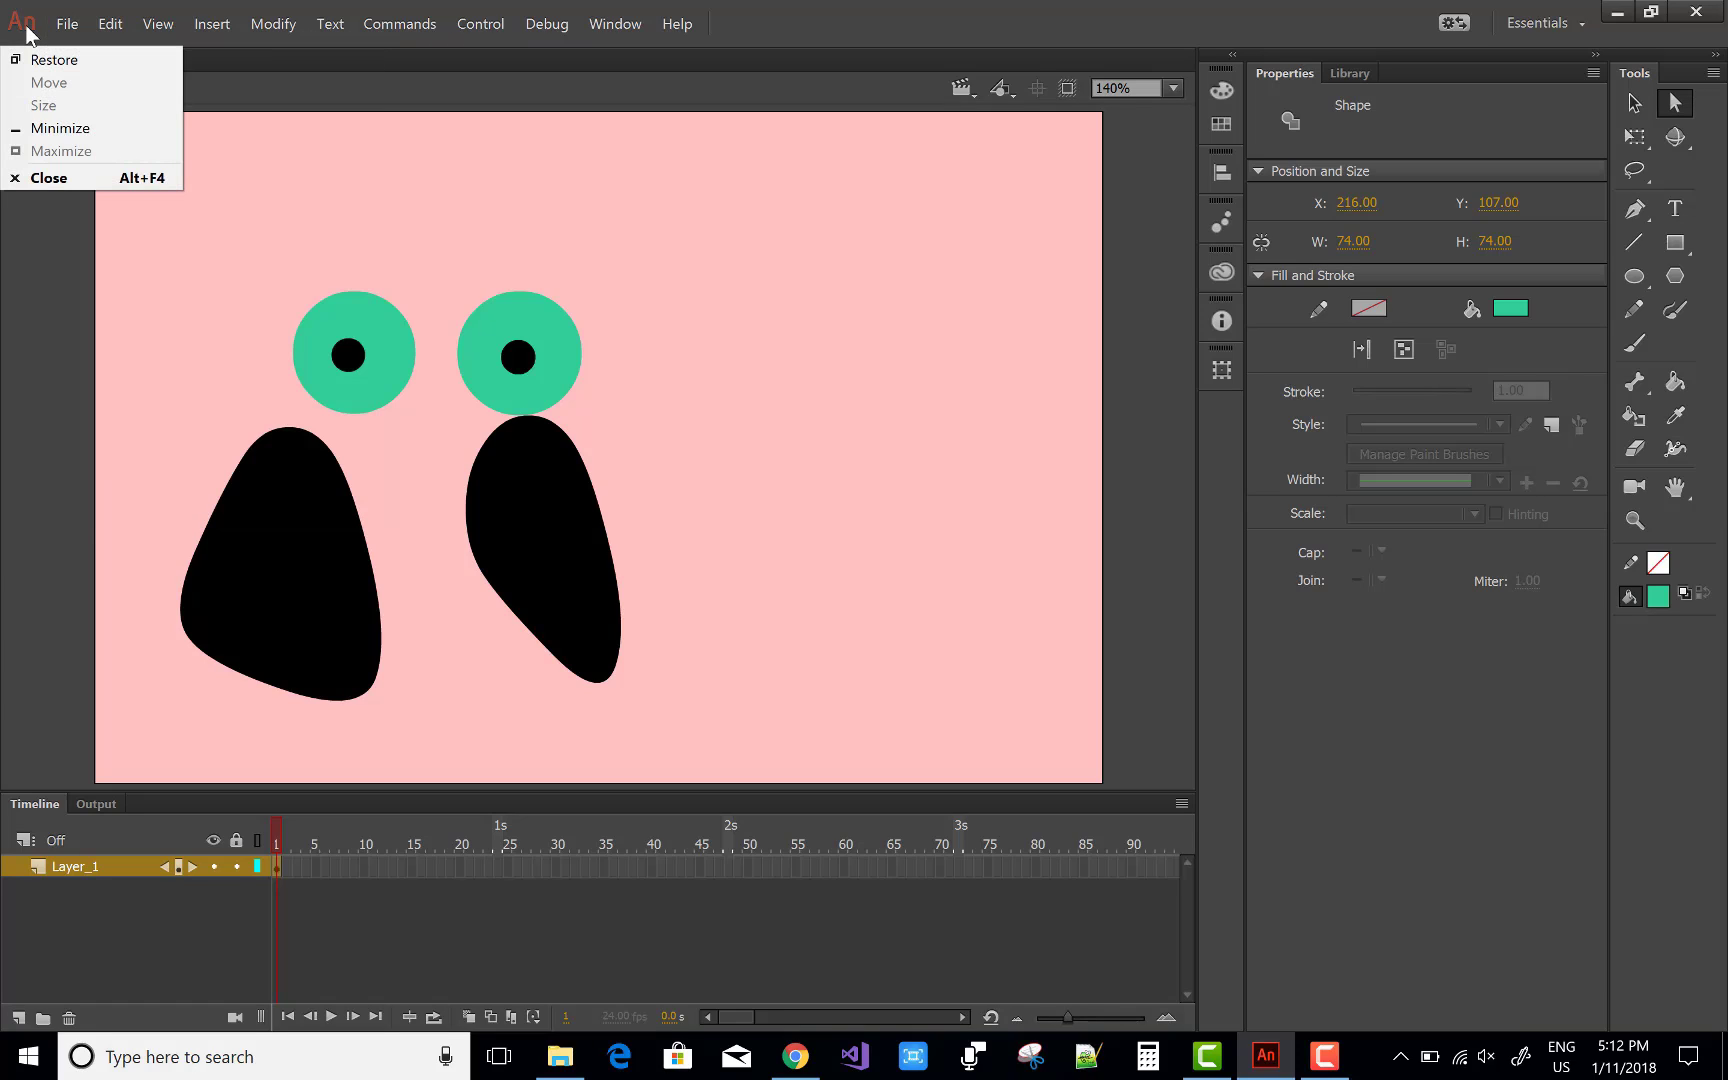
click(338, 82)
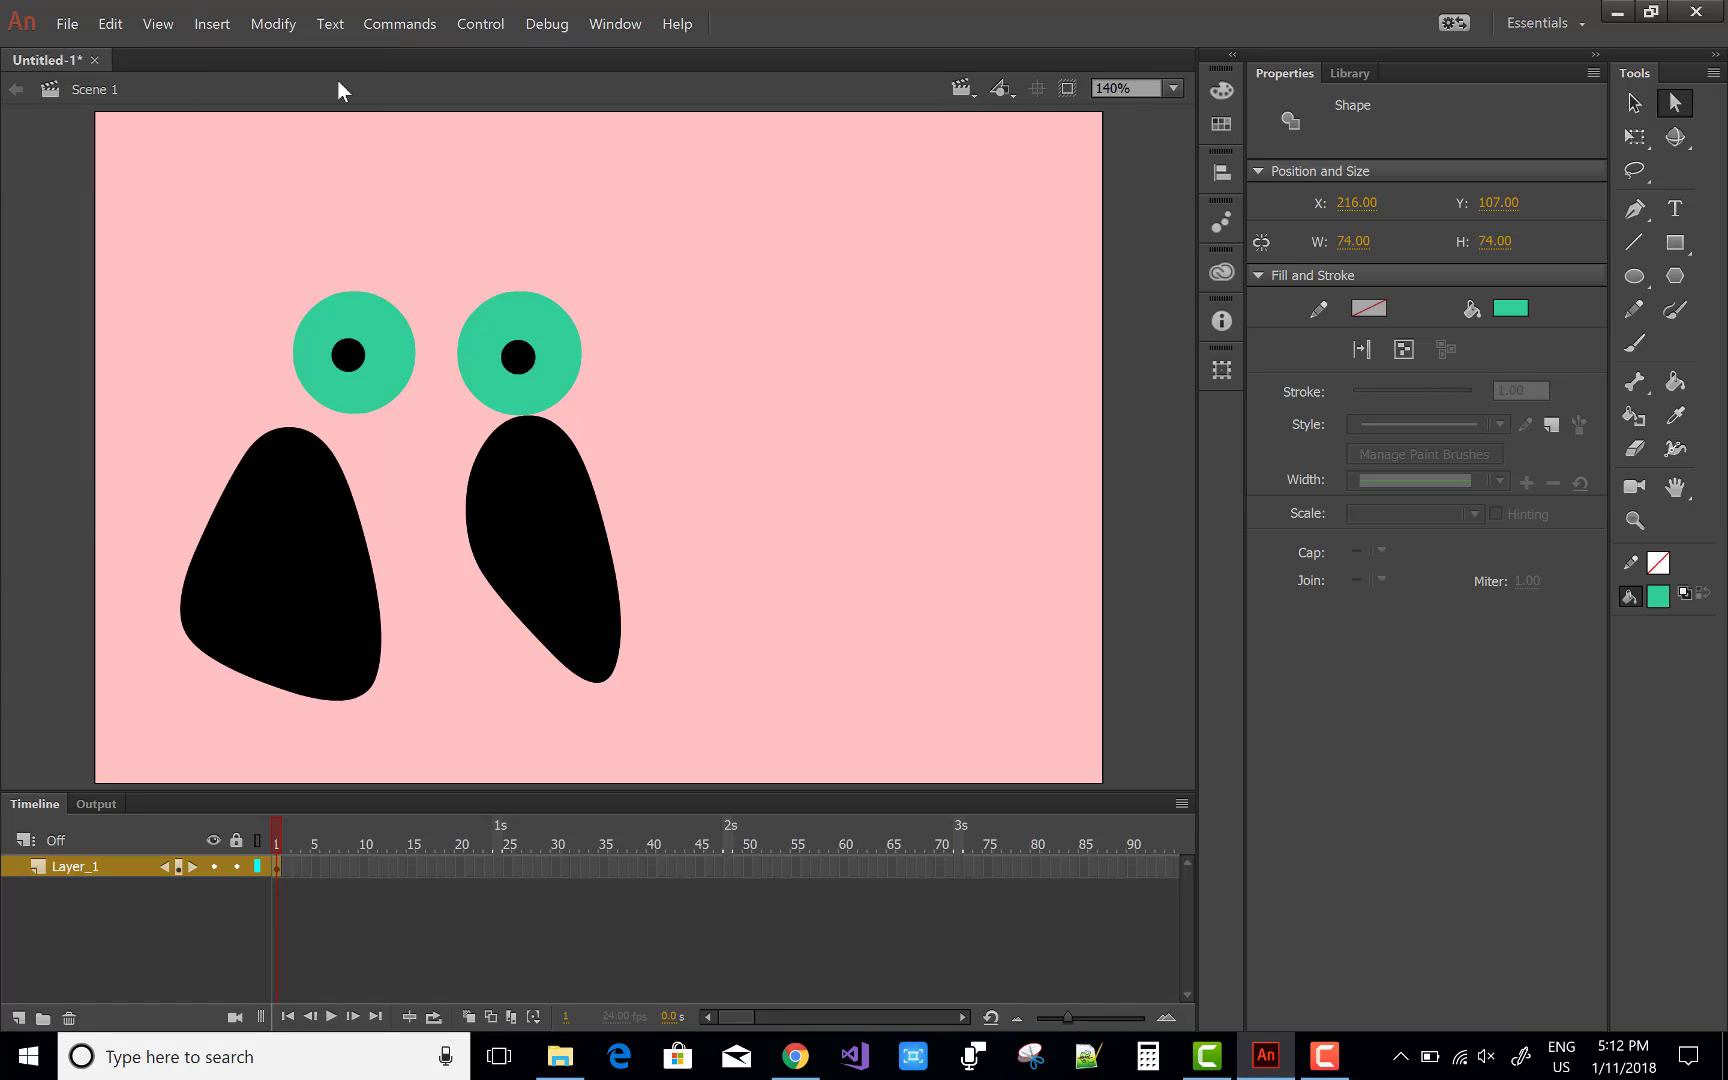
Step: Try the Light user interface in the general preferences, switch it back to Dark, and close the preferences without saving
click(107, 30)
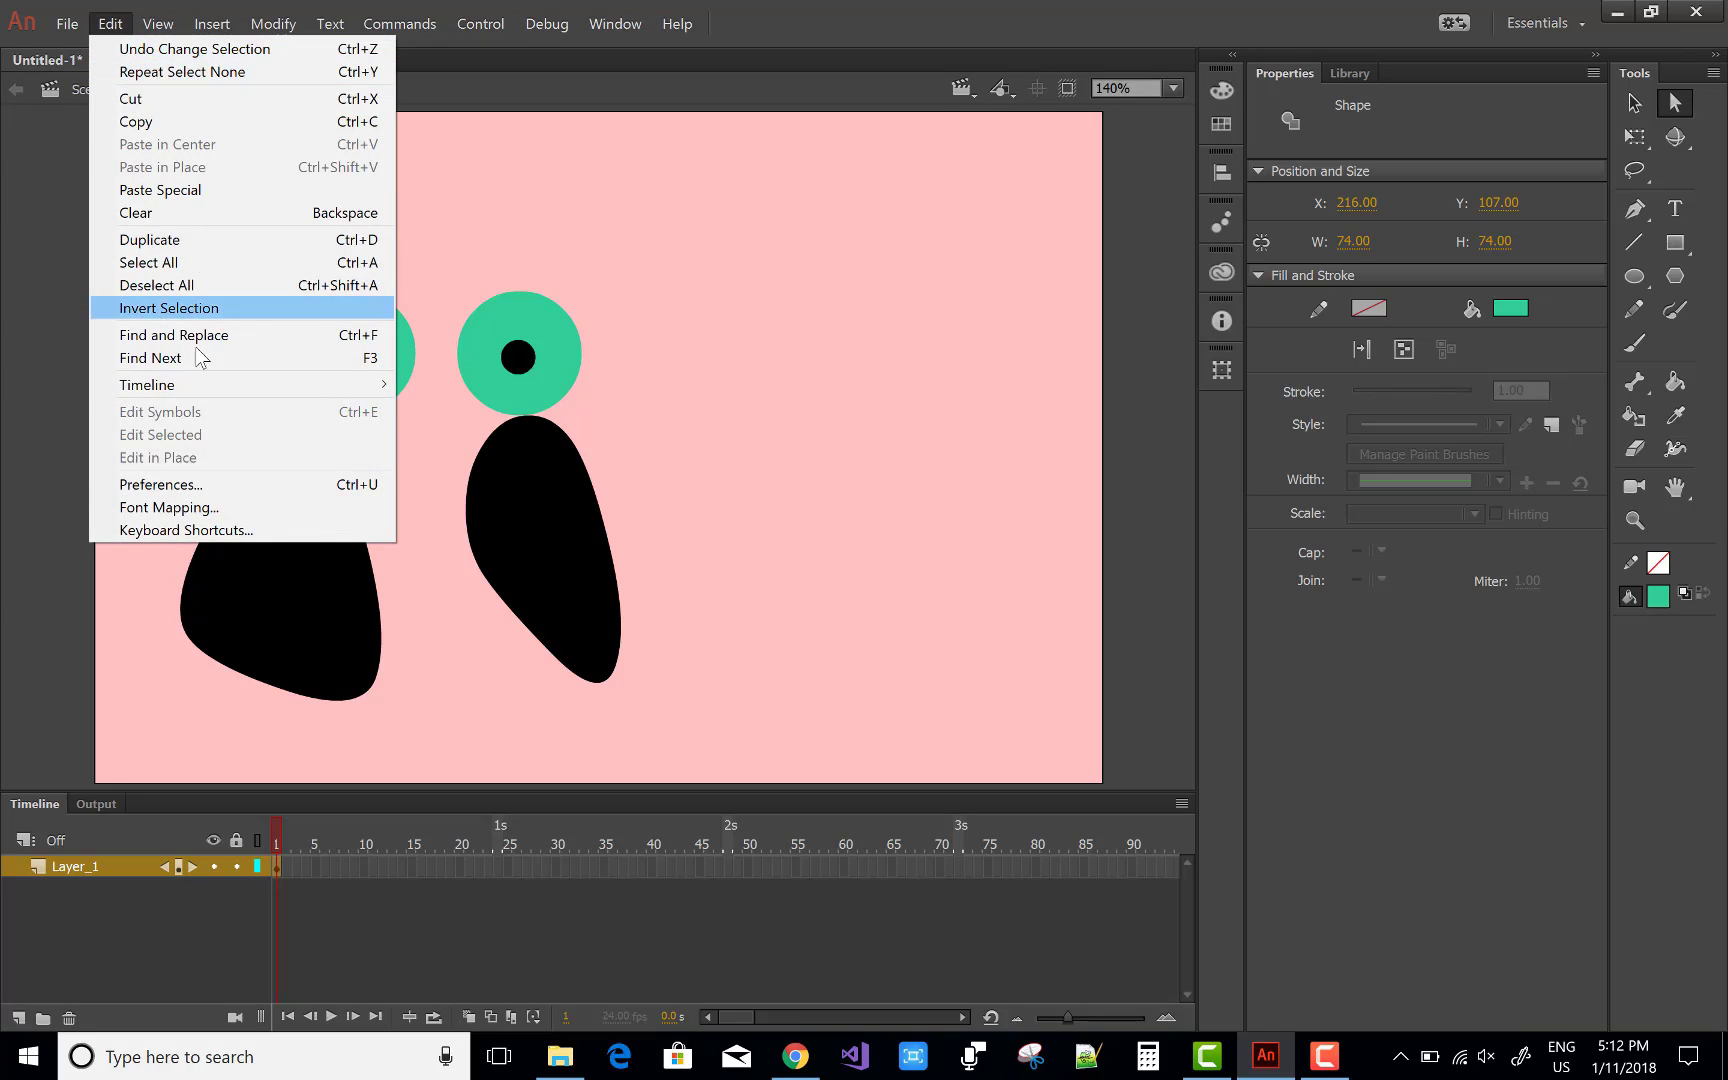
click(188, 482)
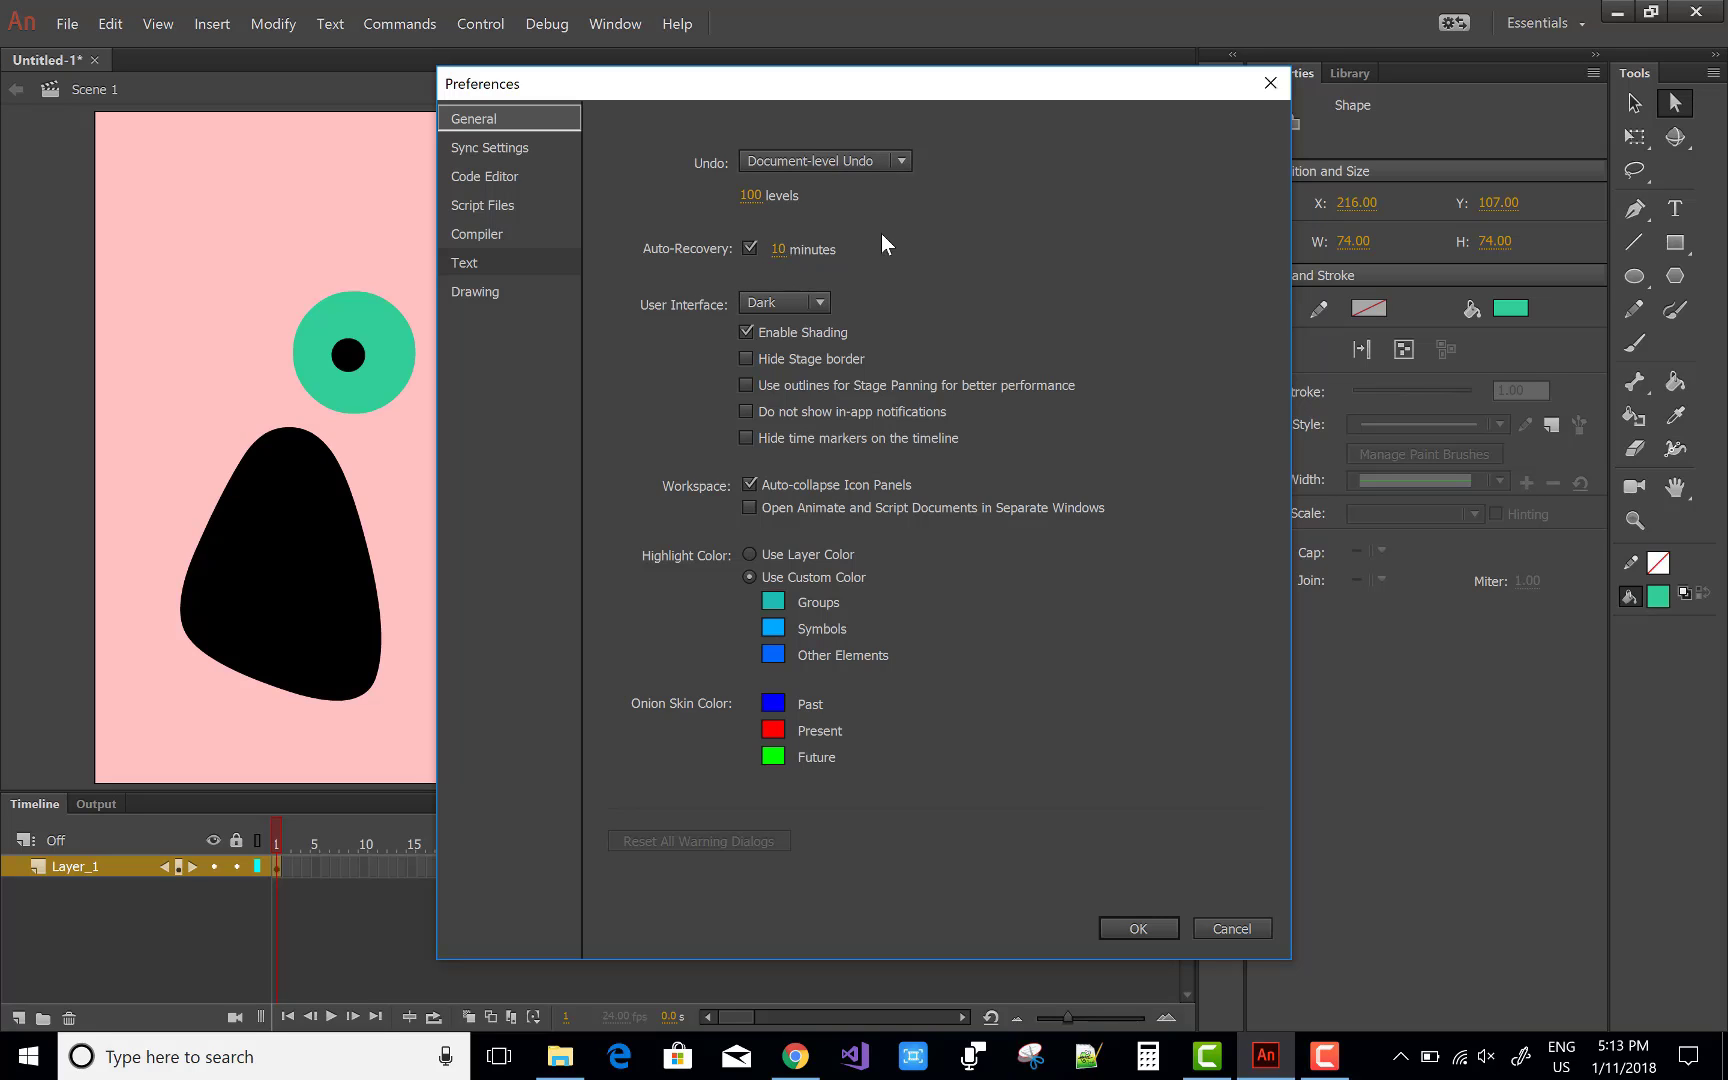
click(822, 305)
click(813, 351)
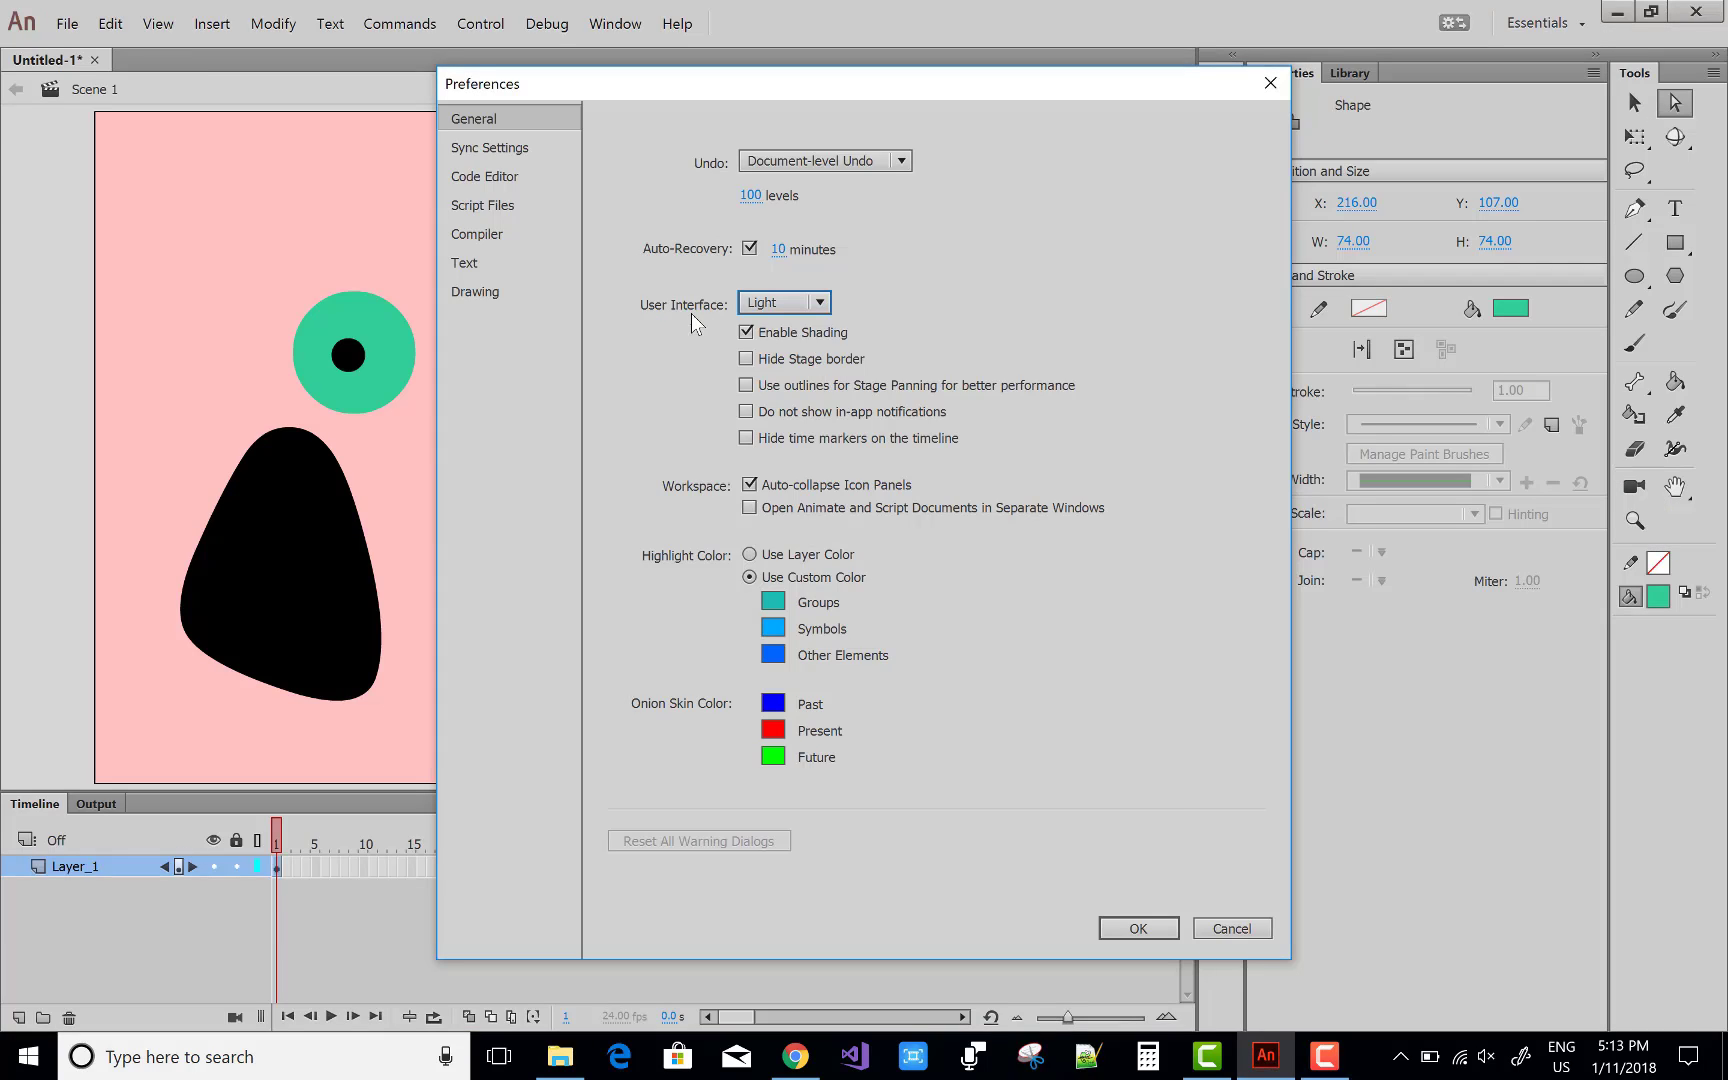
click(822, 305)
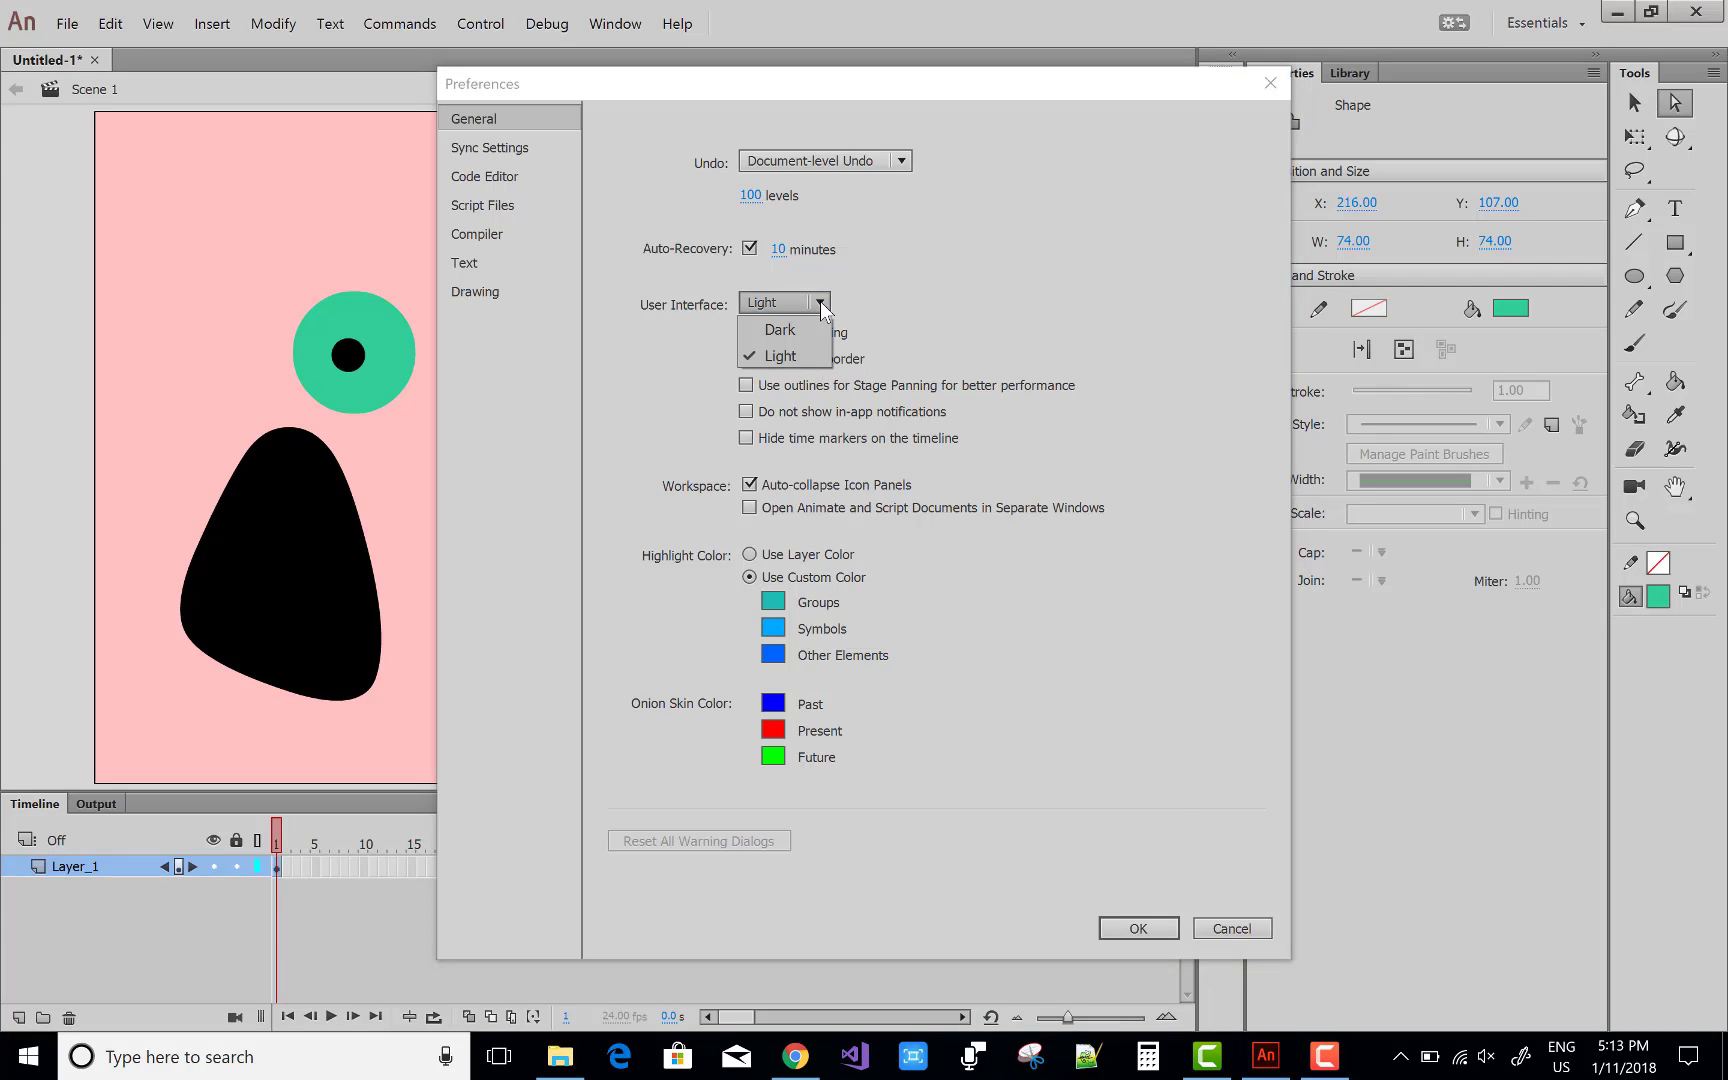
click(810, 325)
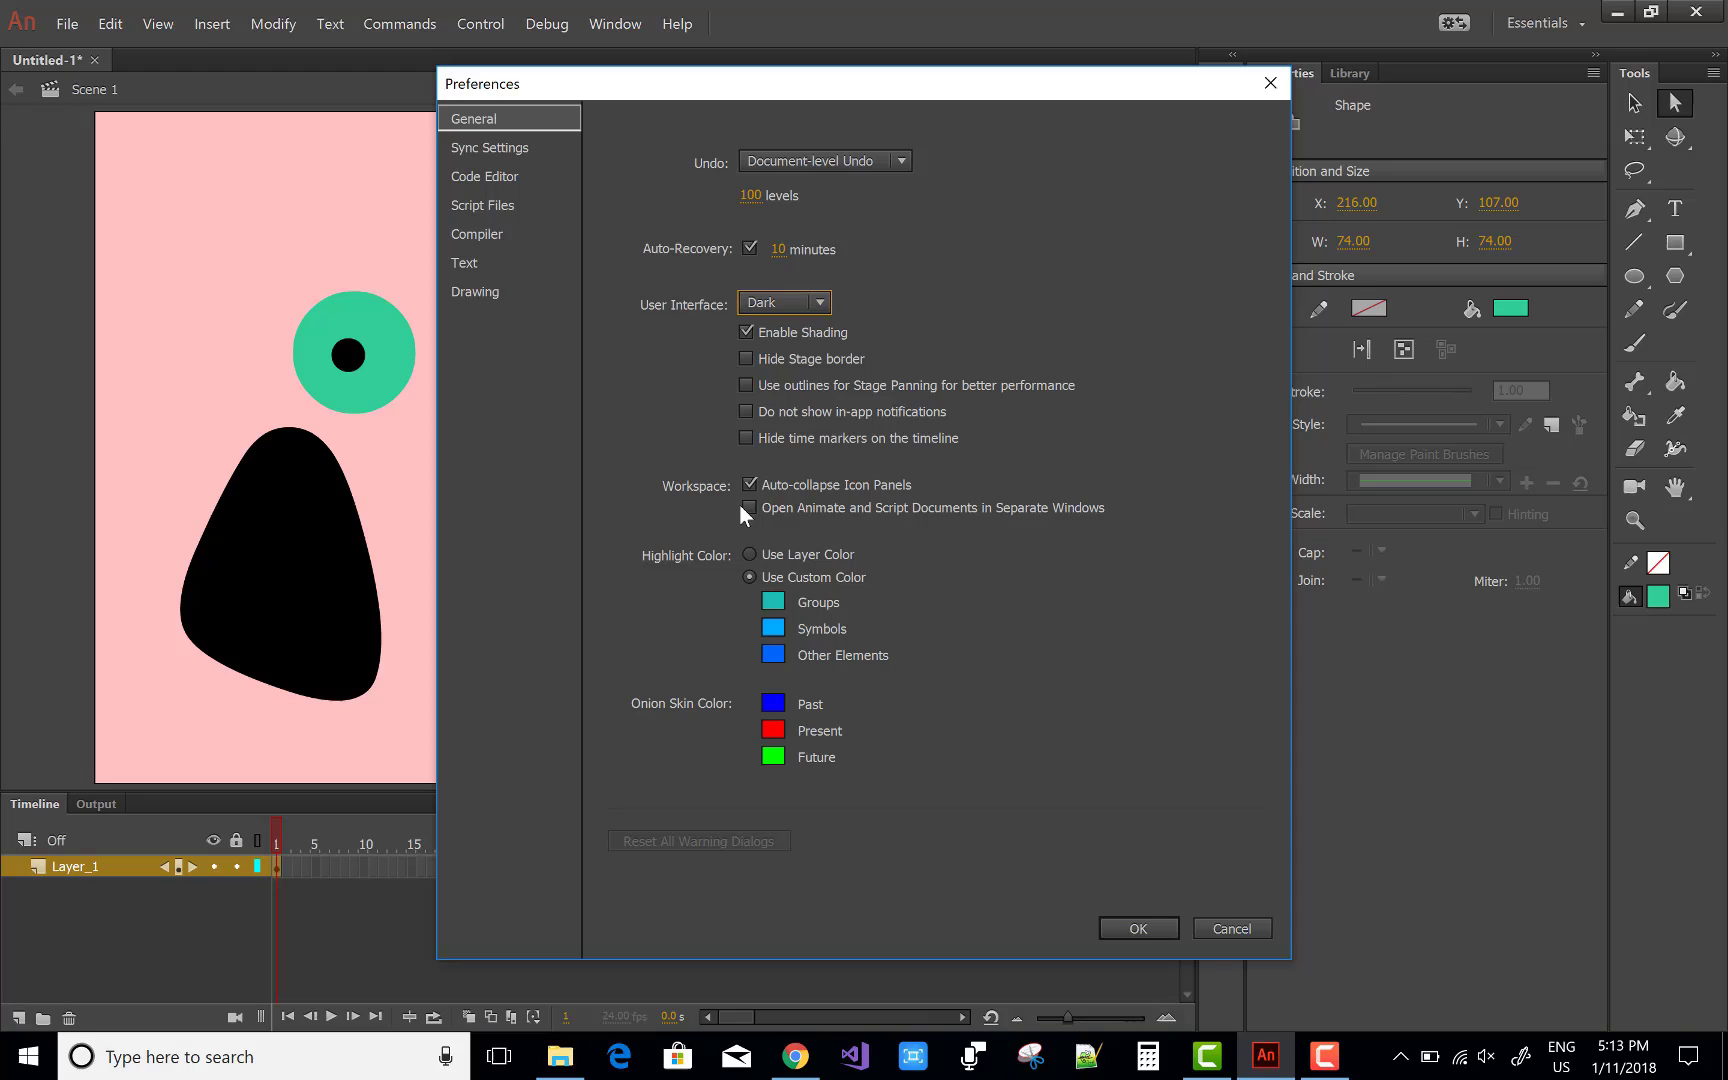
click(1233, 926)
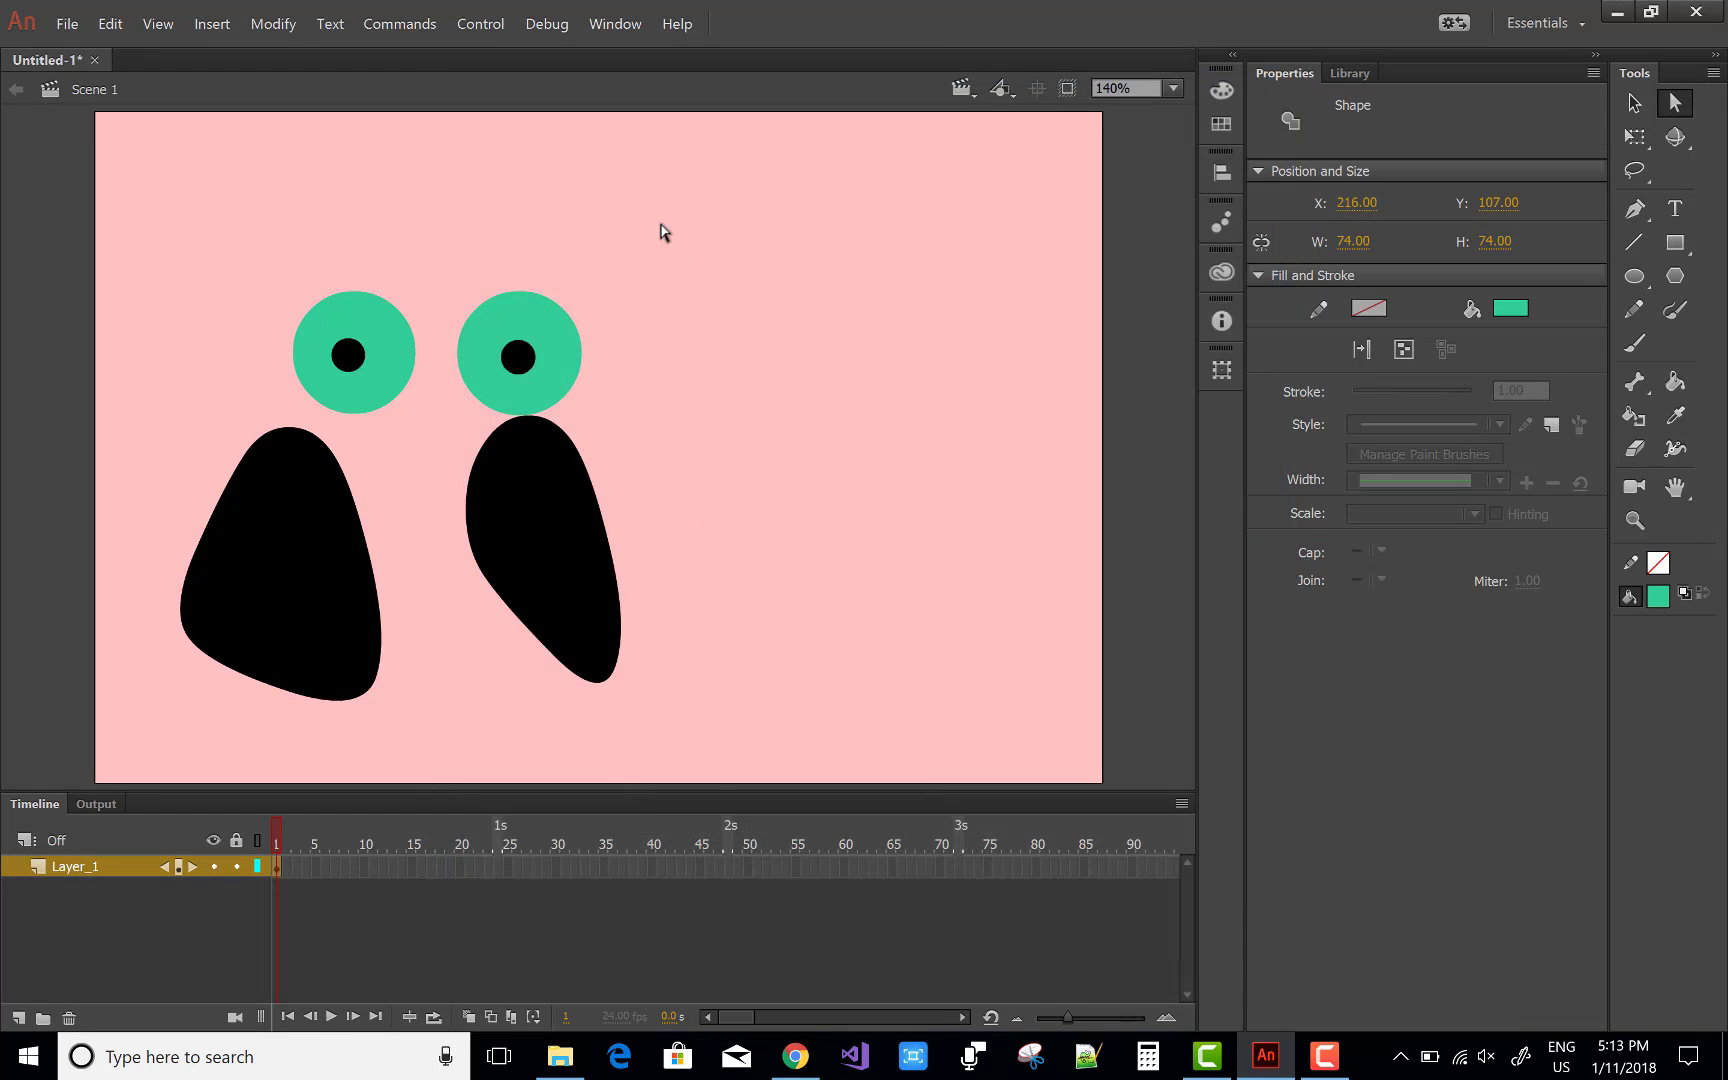
Step: Open the keyboard shortcut settings and examine the shortcuts in the Align group, collapsing the group again
click(110, 24)
click(220, 529)
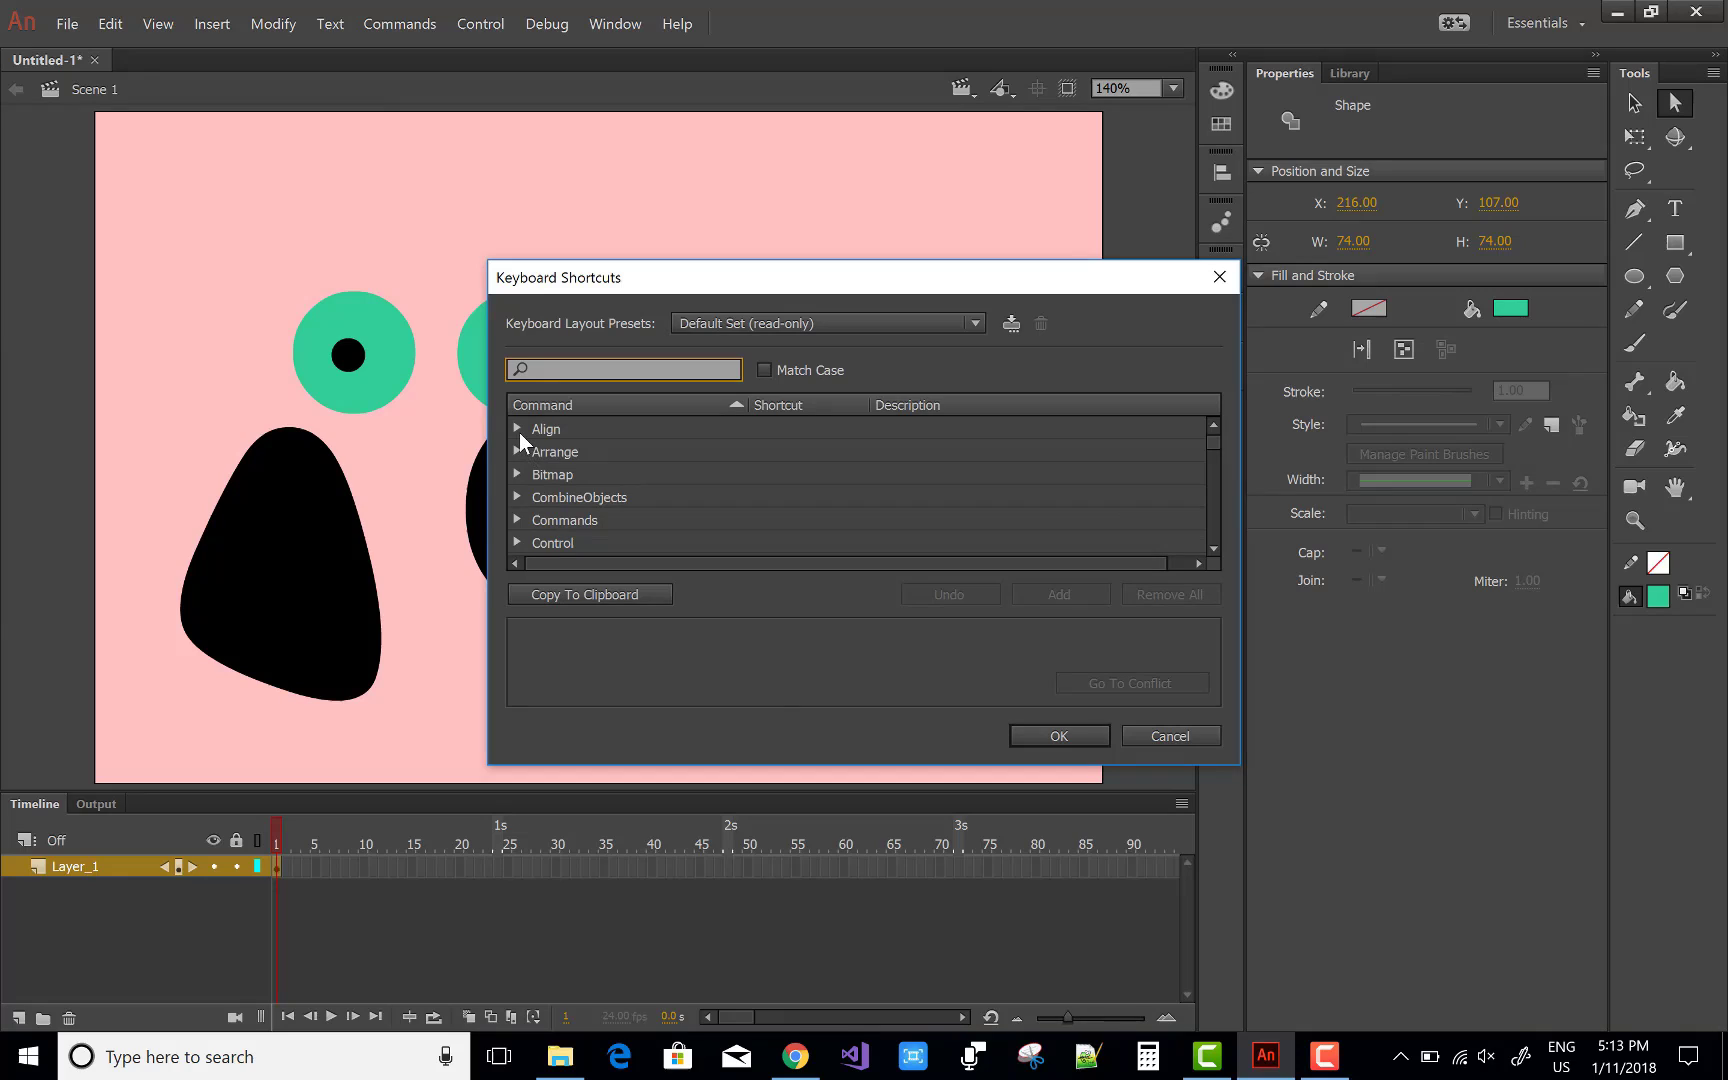
click(517, 429)
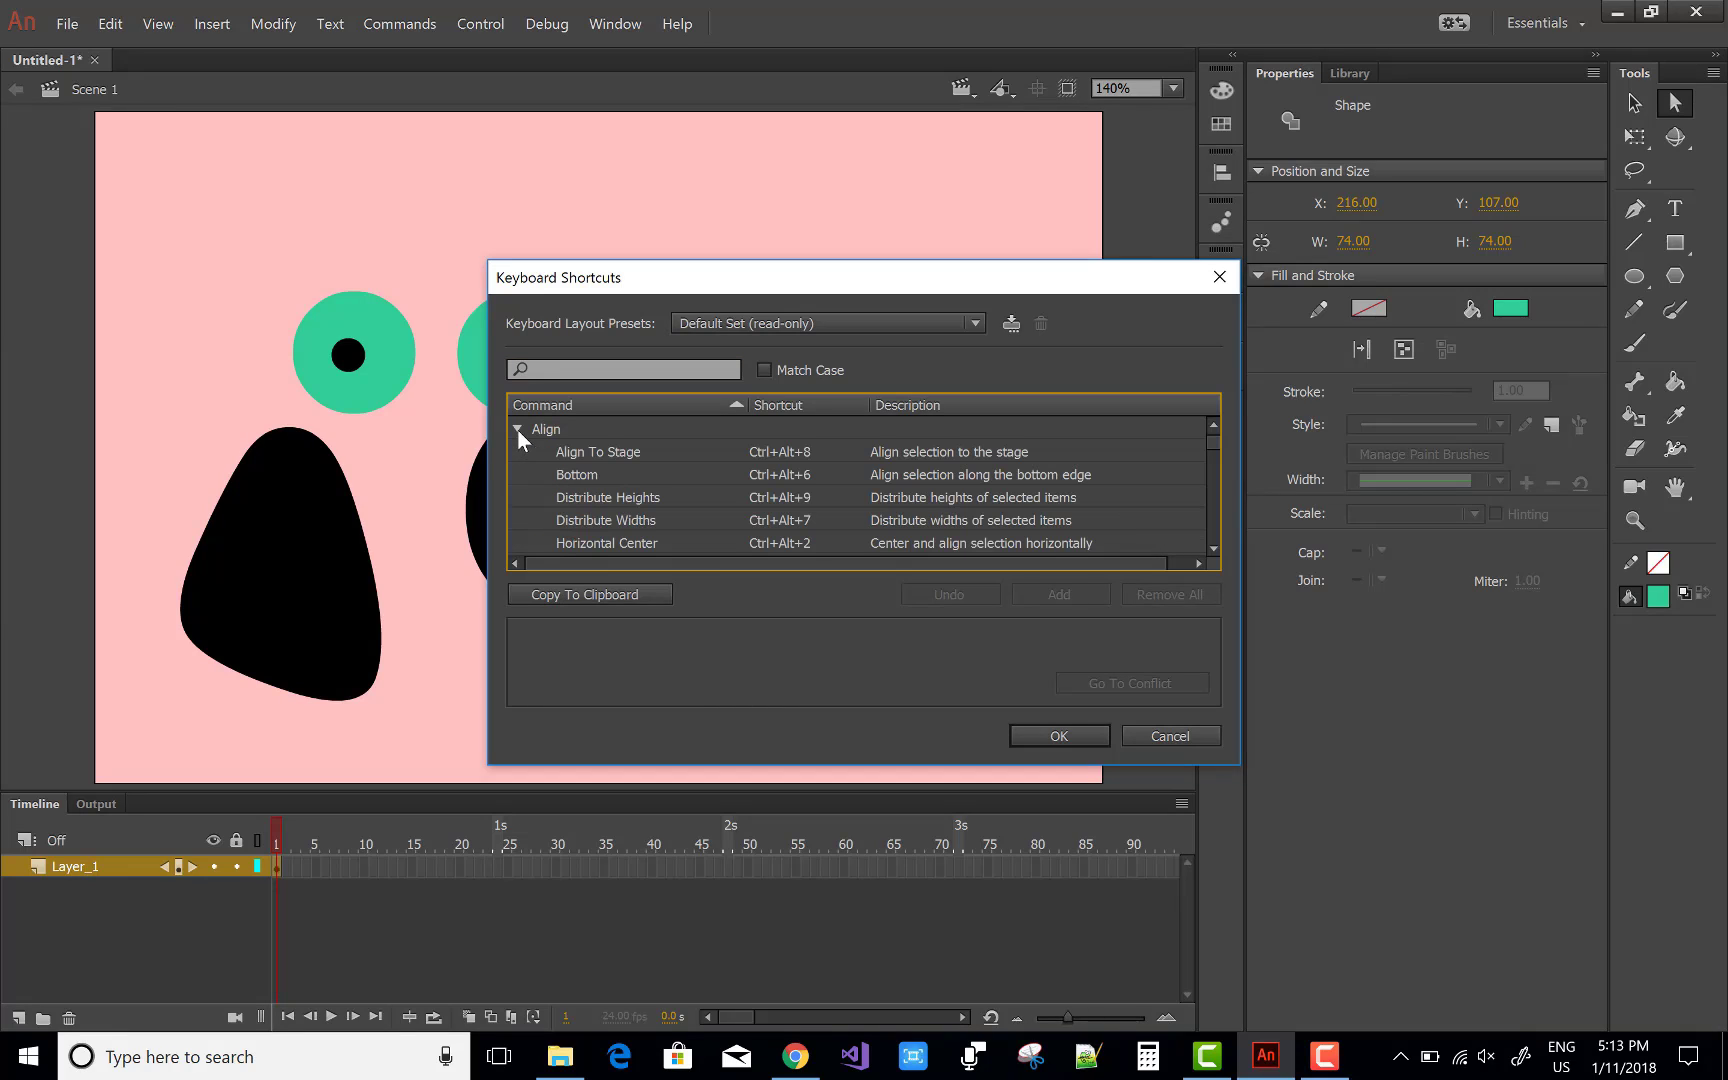
click(1215, 548)
click(1215, 548)
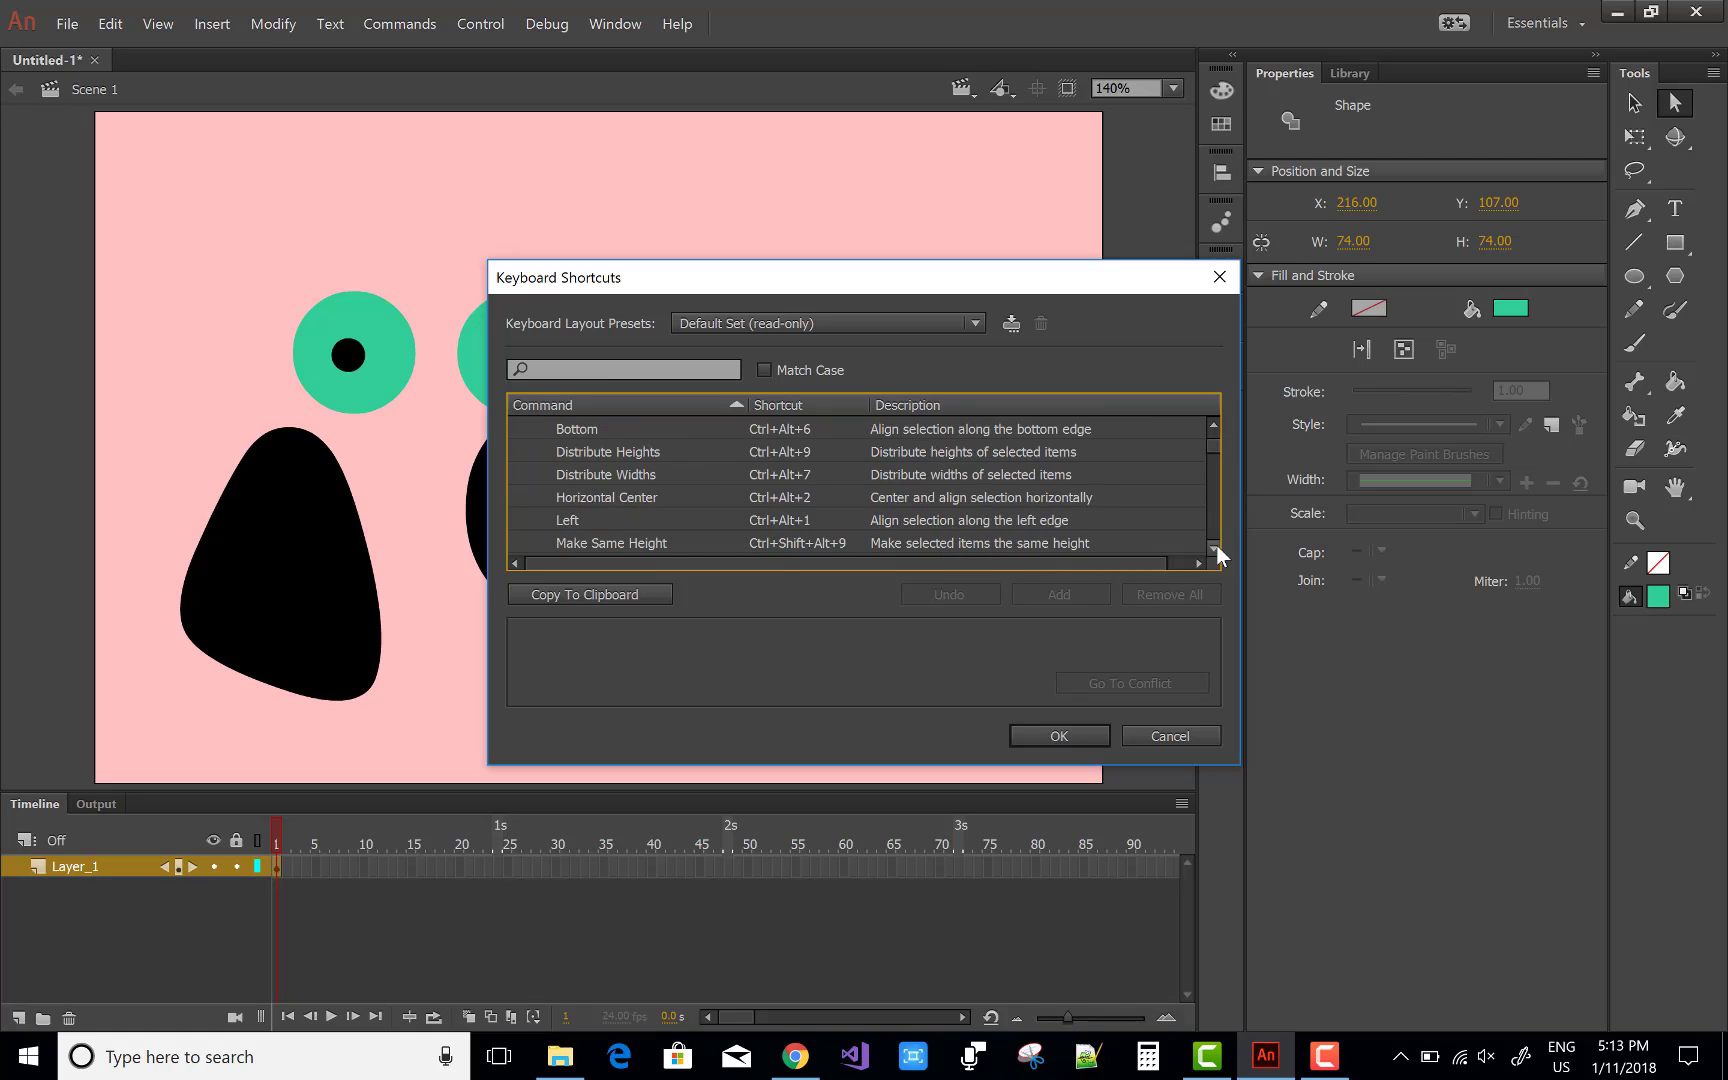
click(1215, 548)
click(1215, 548)
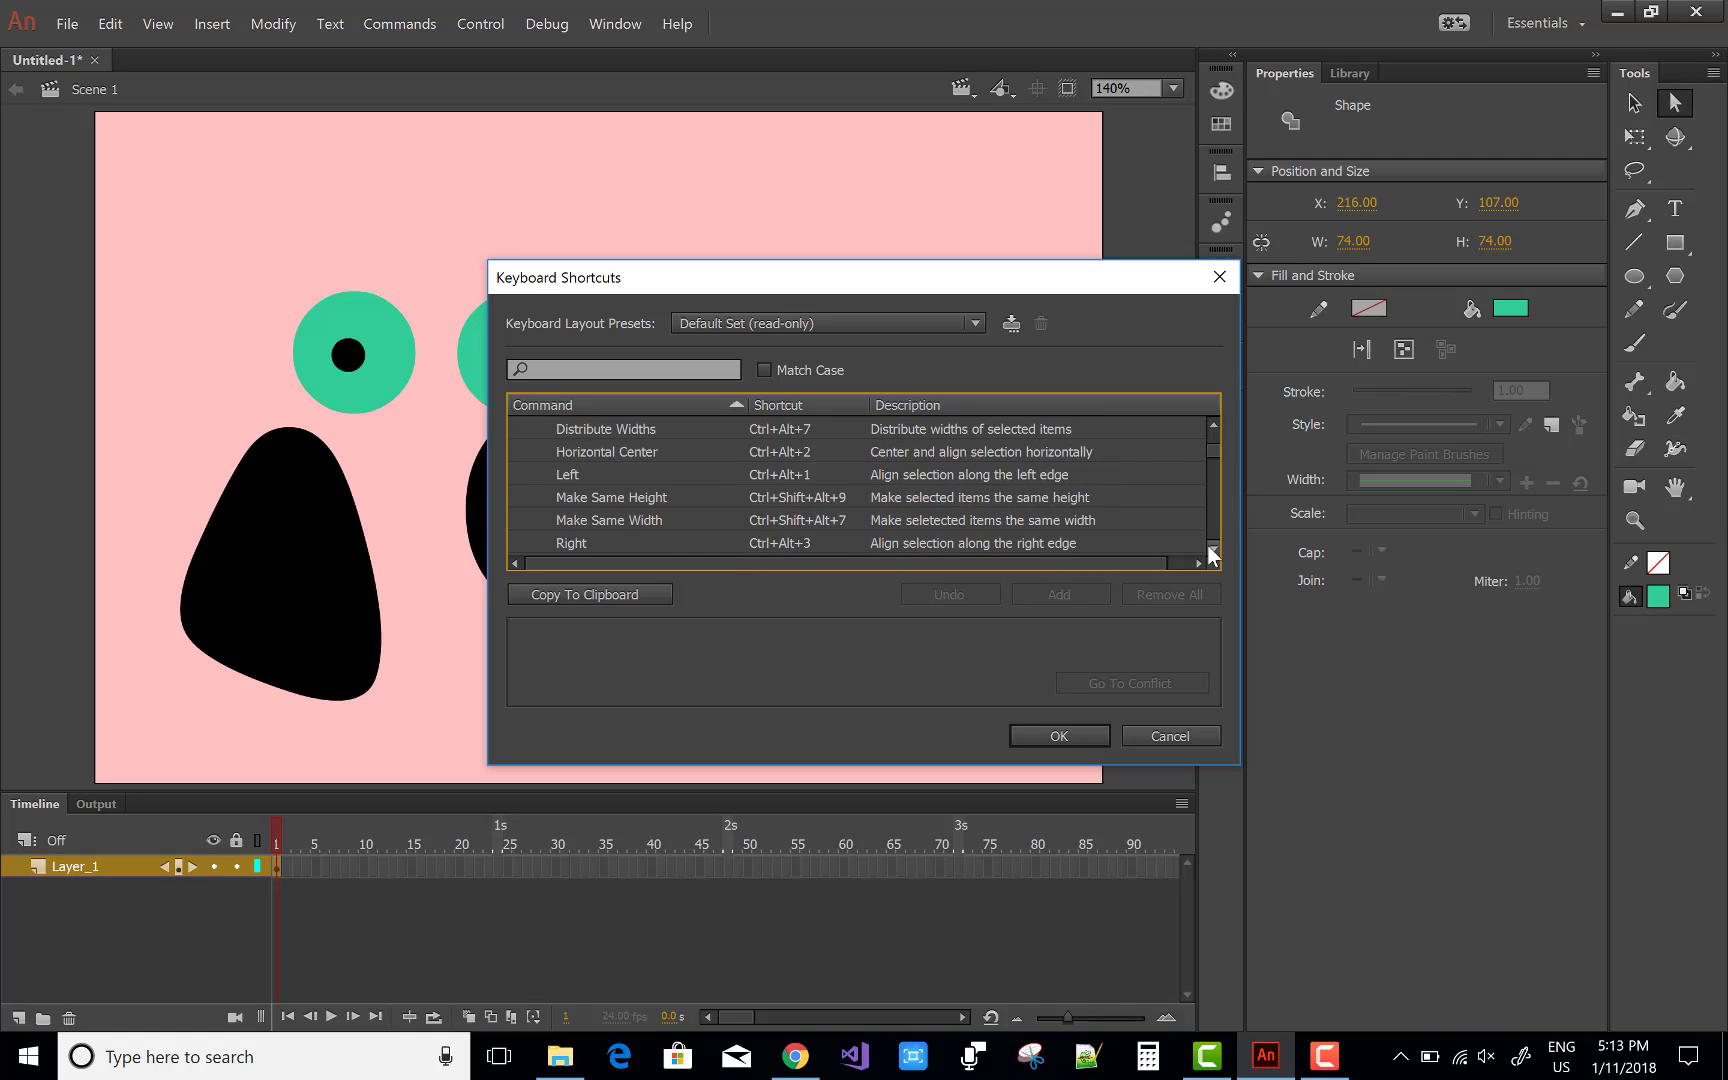
click(1214, 549)
click(1214, 549)
click(1214, 549)
click(1214, 549)
click(1214, 549)
click(1214, 549)
click(1214, 549)
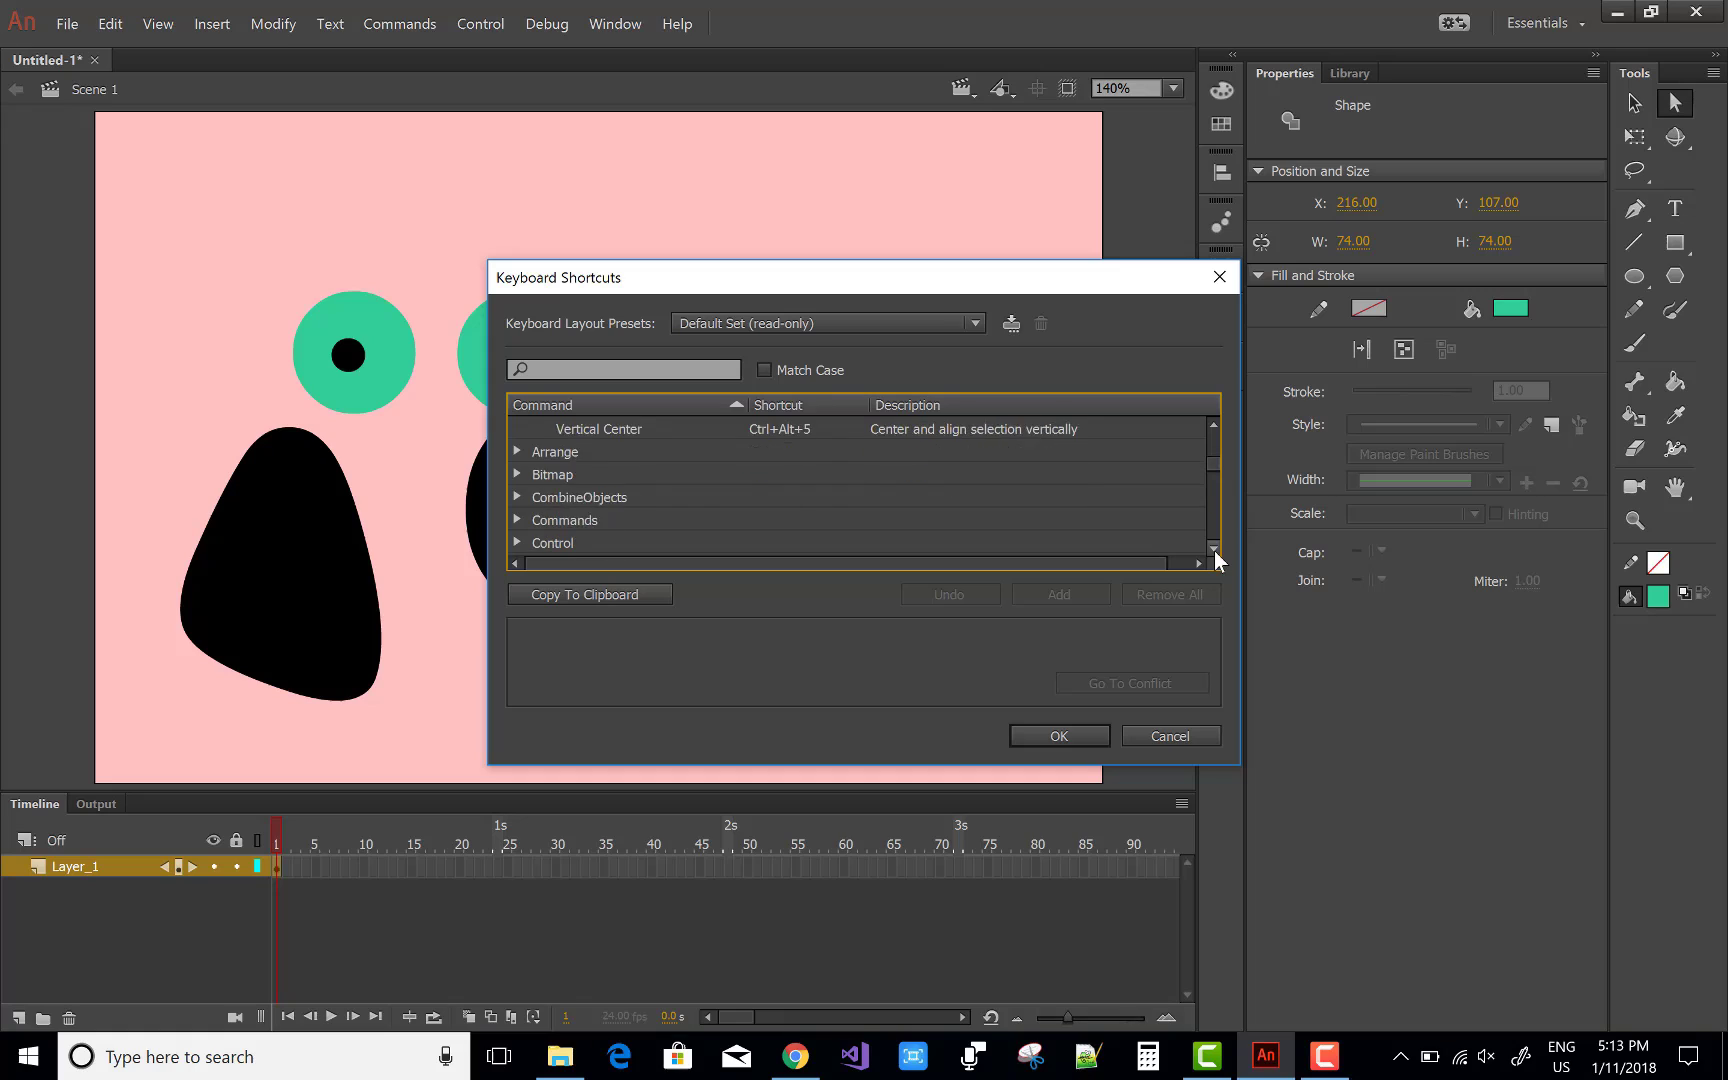
click(1214, 549)
click(1214, 549)
click(1214, 549)
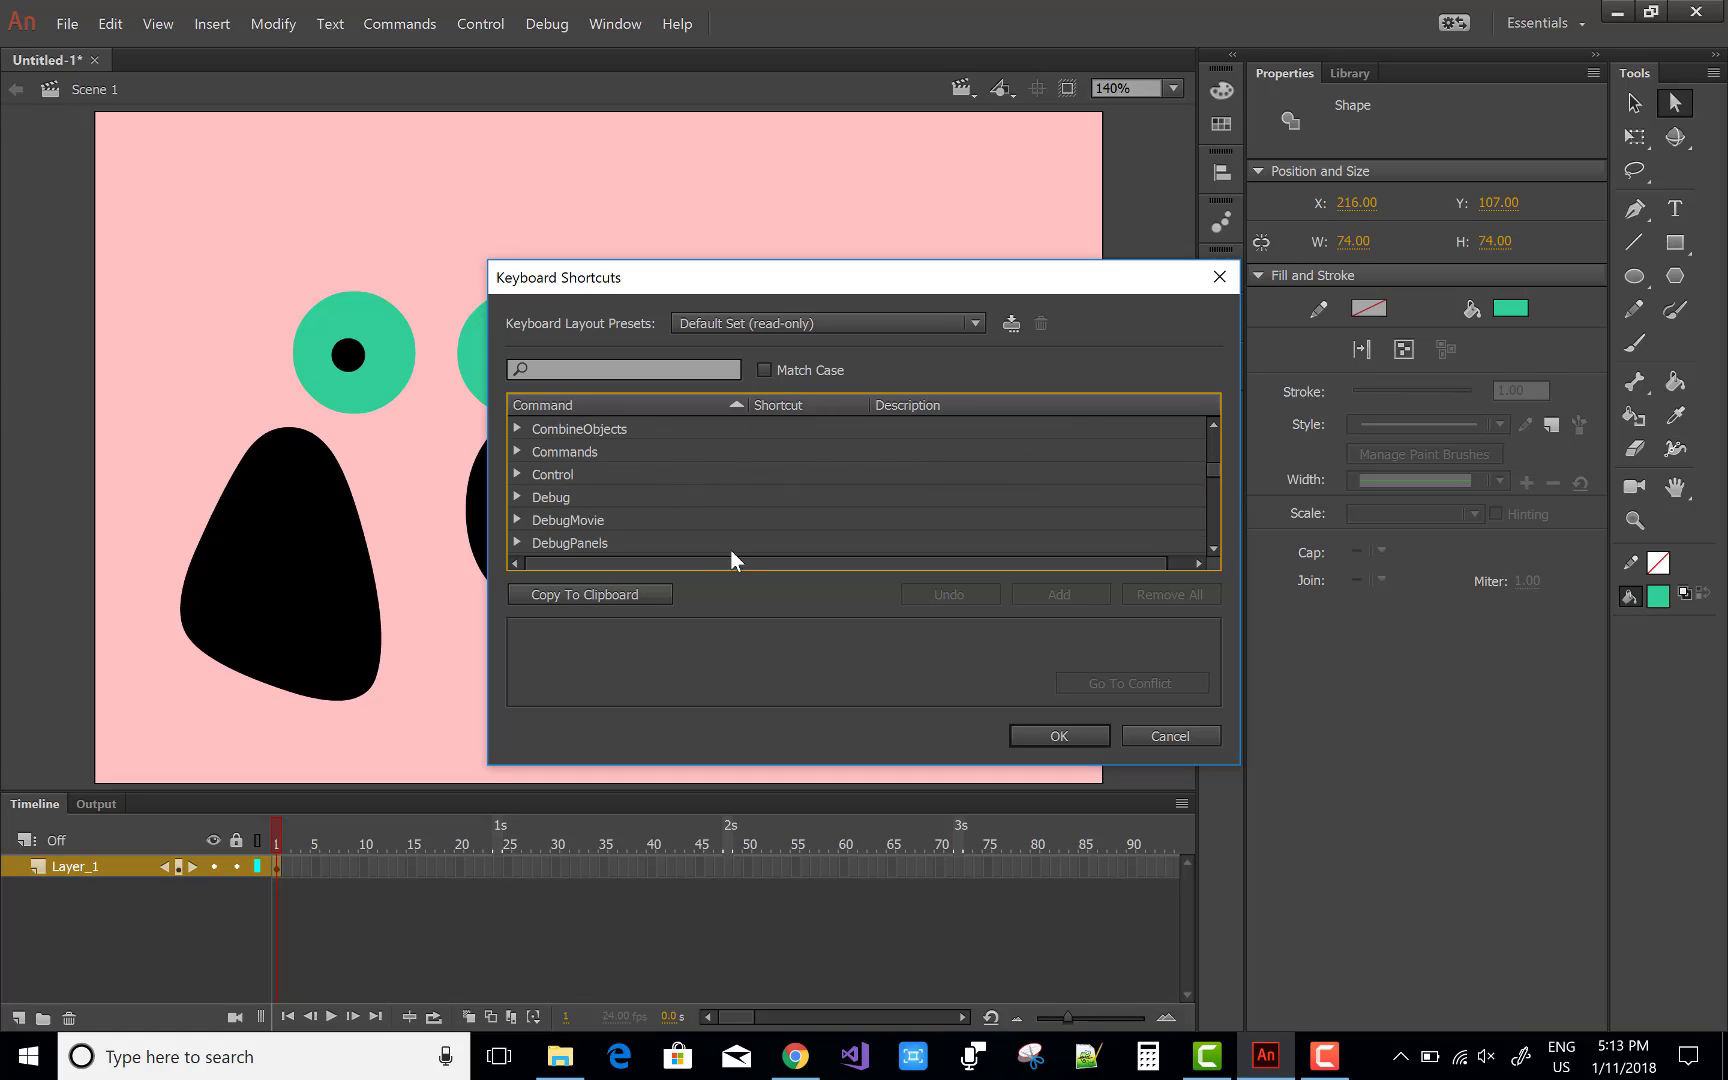
scroll(856, 491, up, 5)
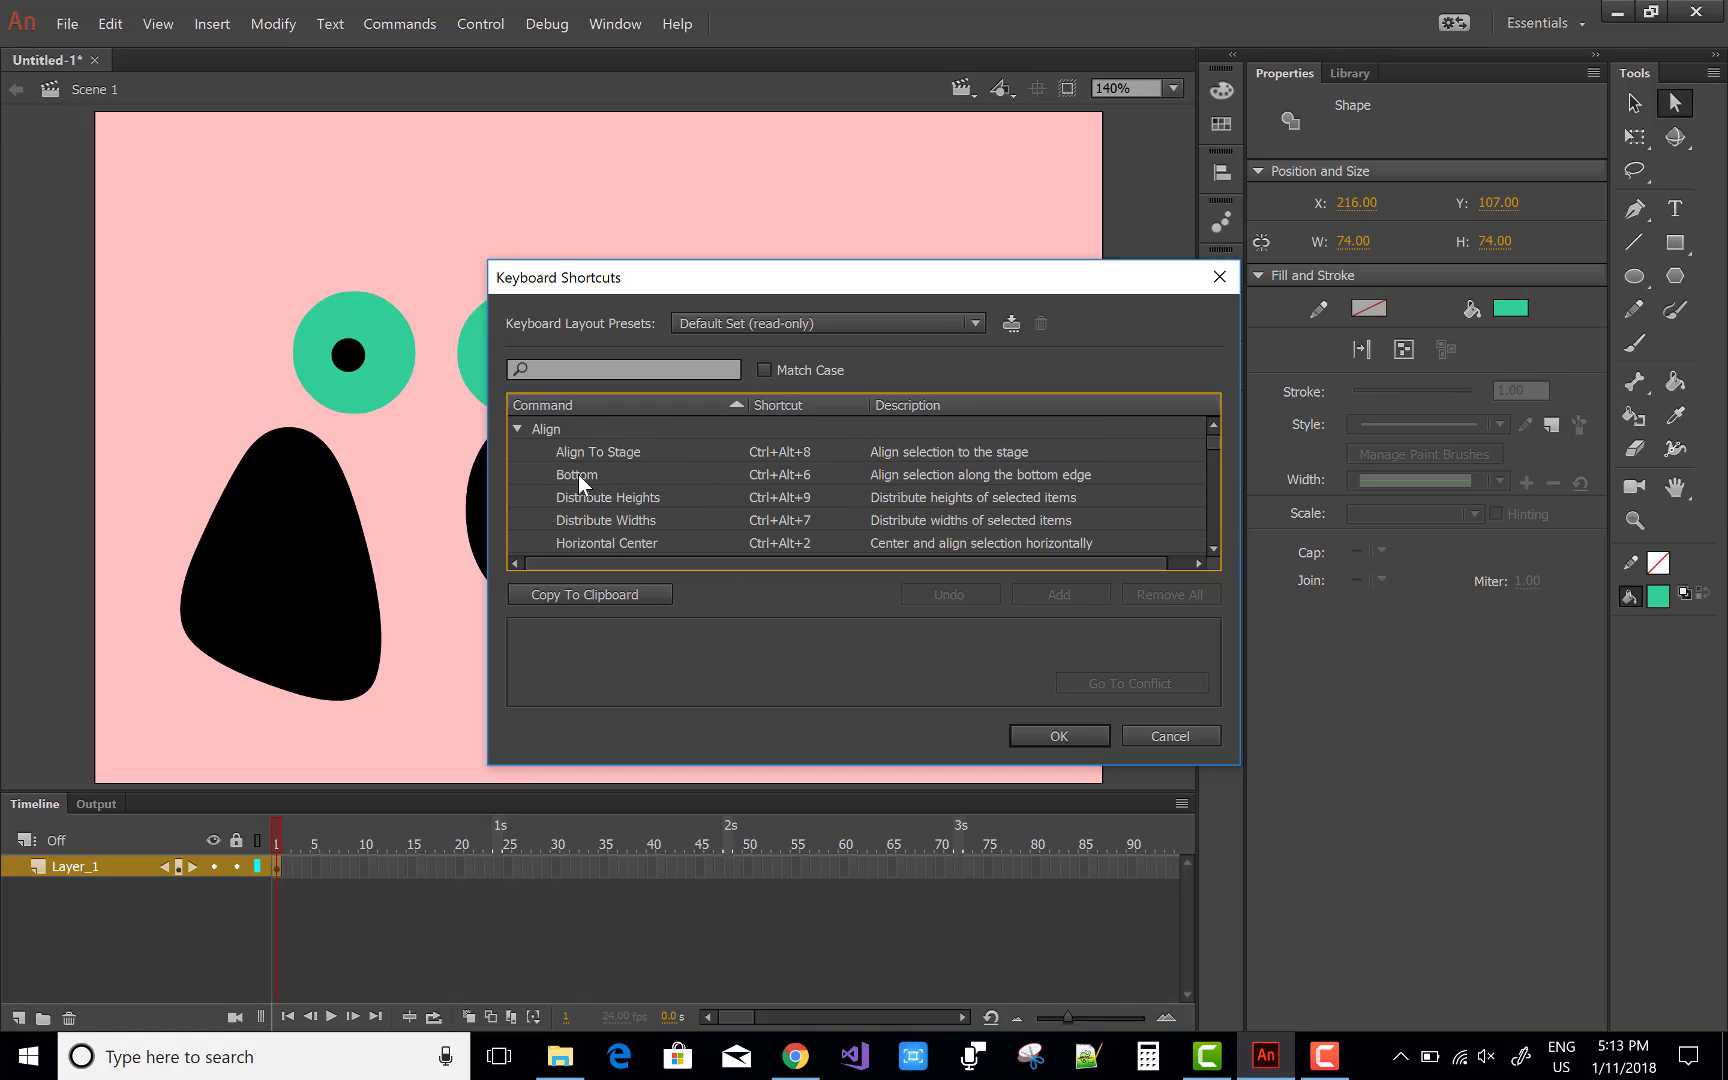
click(516, 428)
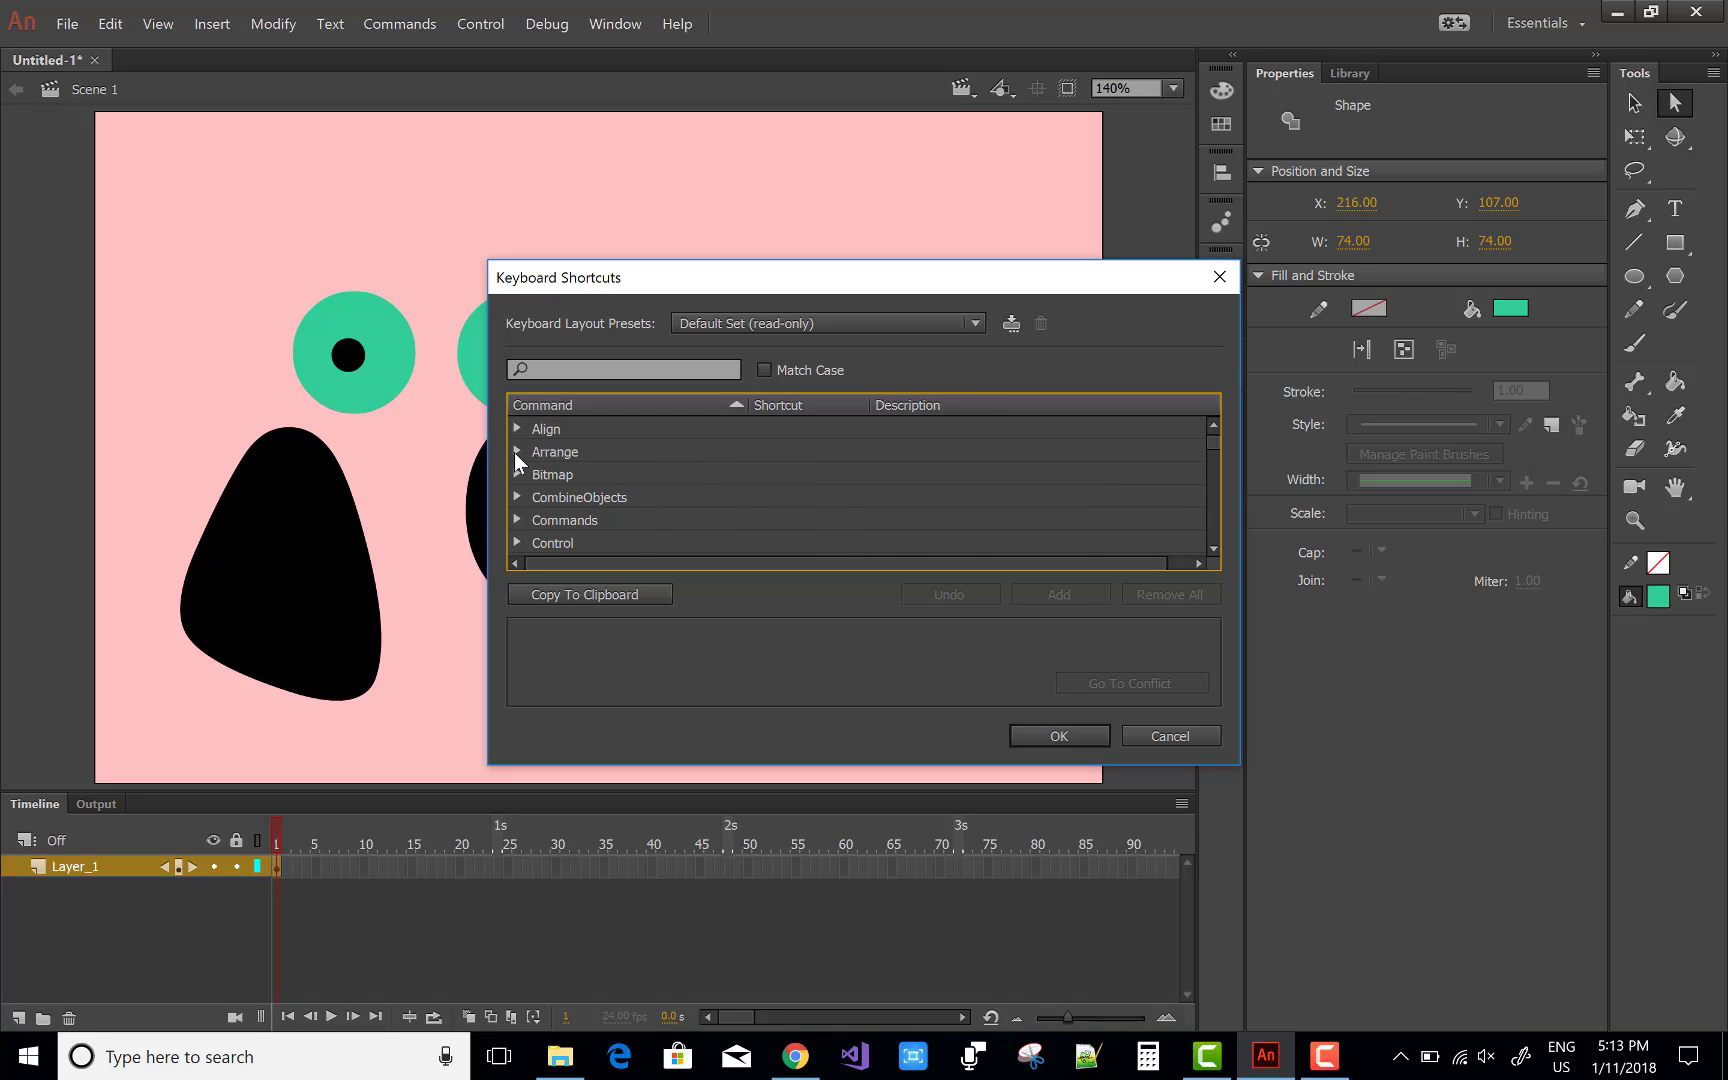
Step: Examine the keyboard shortcuts listed for the Arrange, Debug and Shape command groups
click(516, 452)
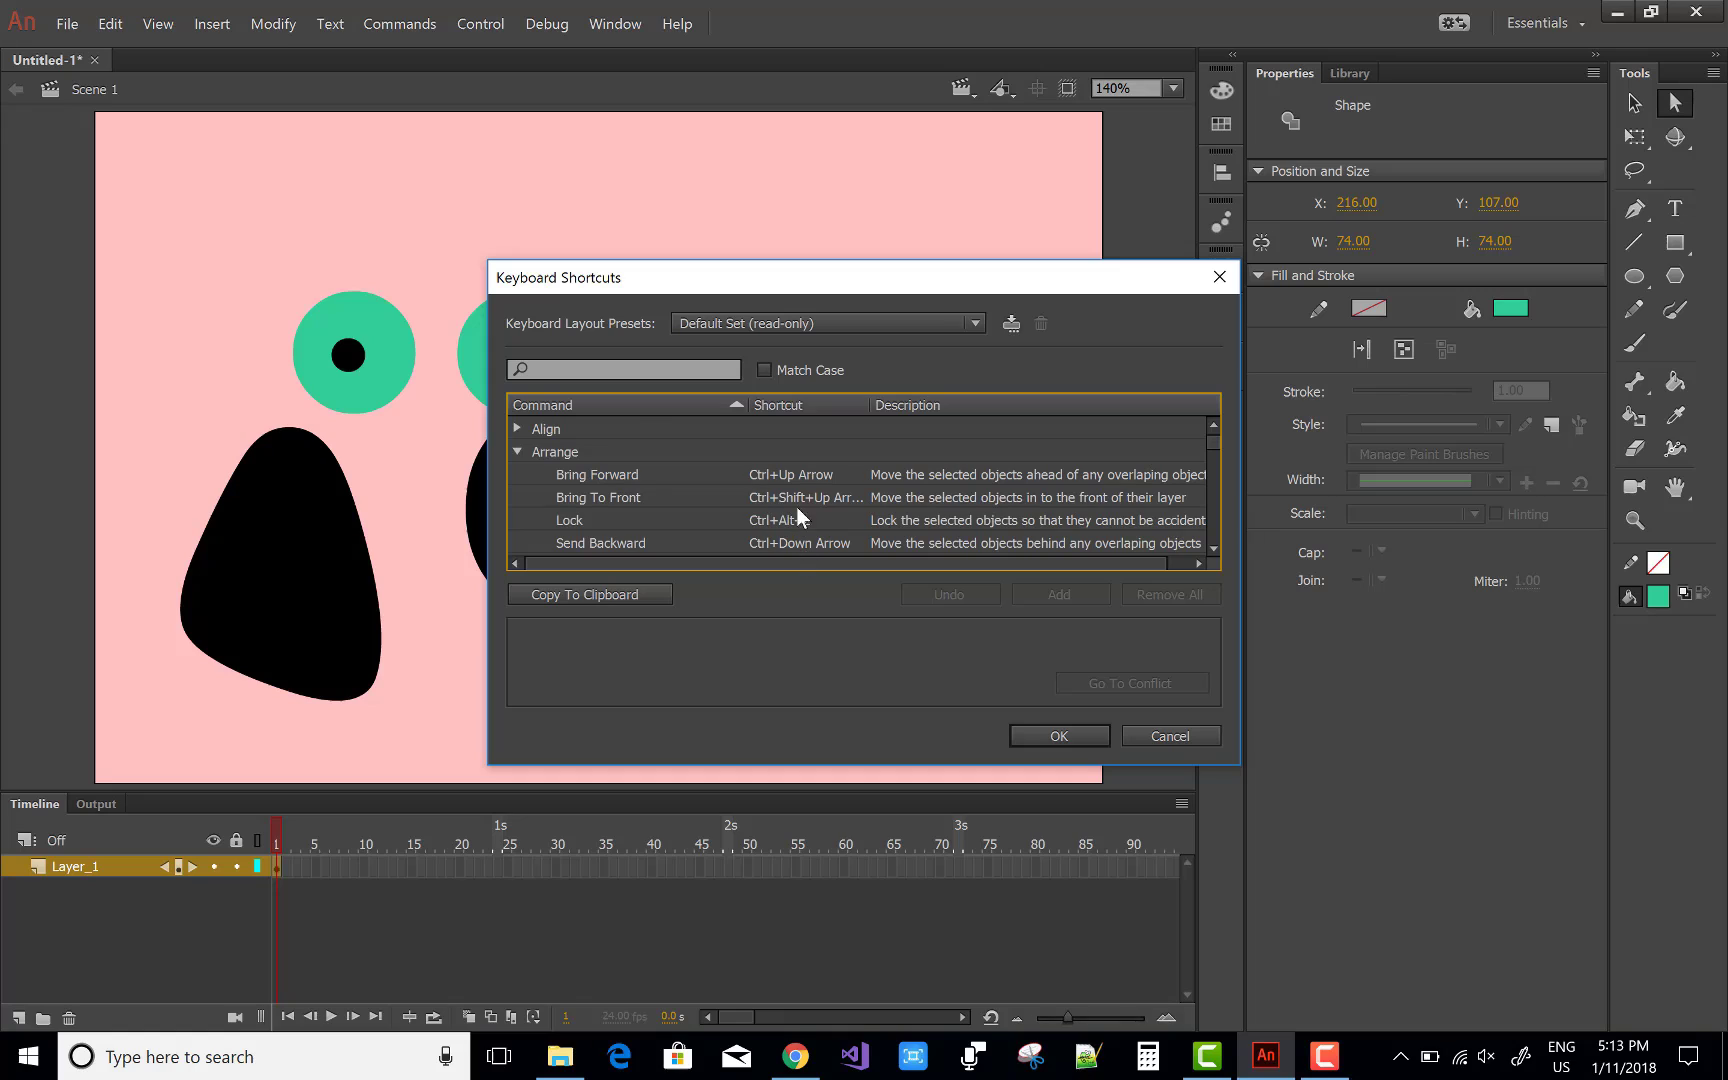
scroll(826, 482, down, 3)
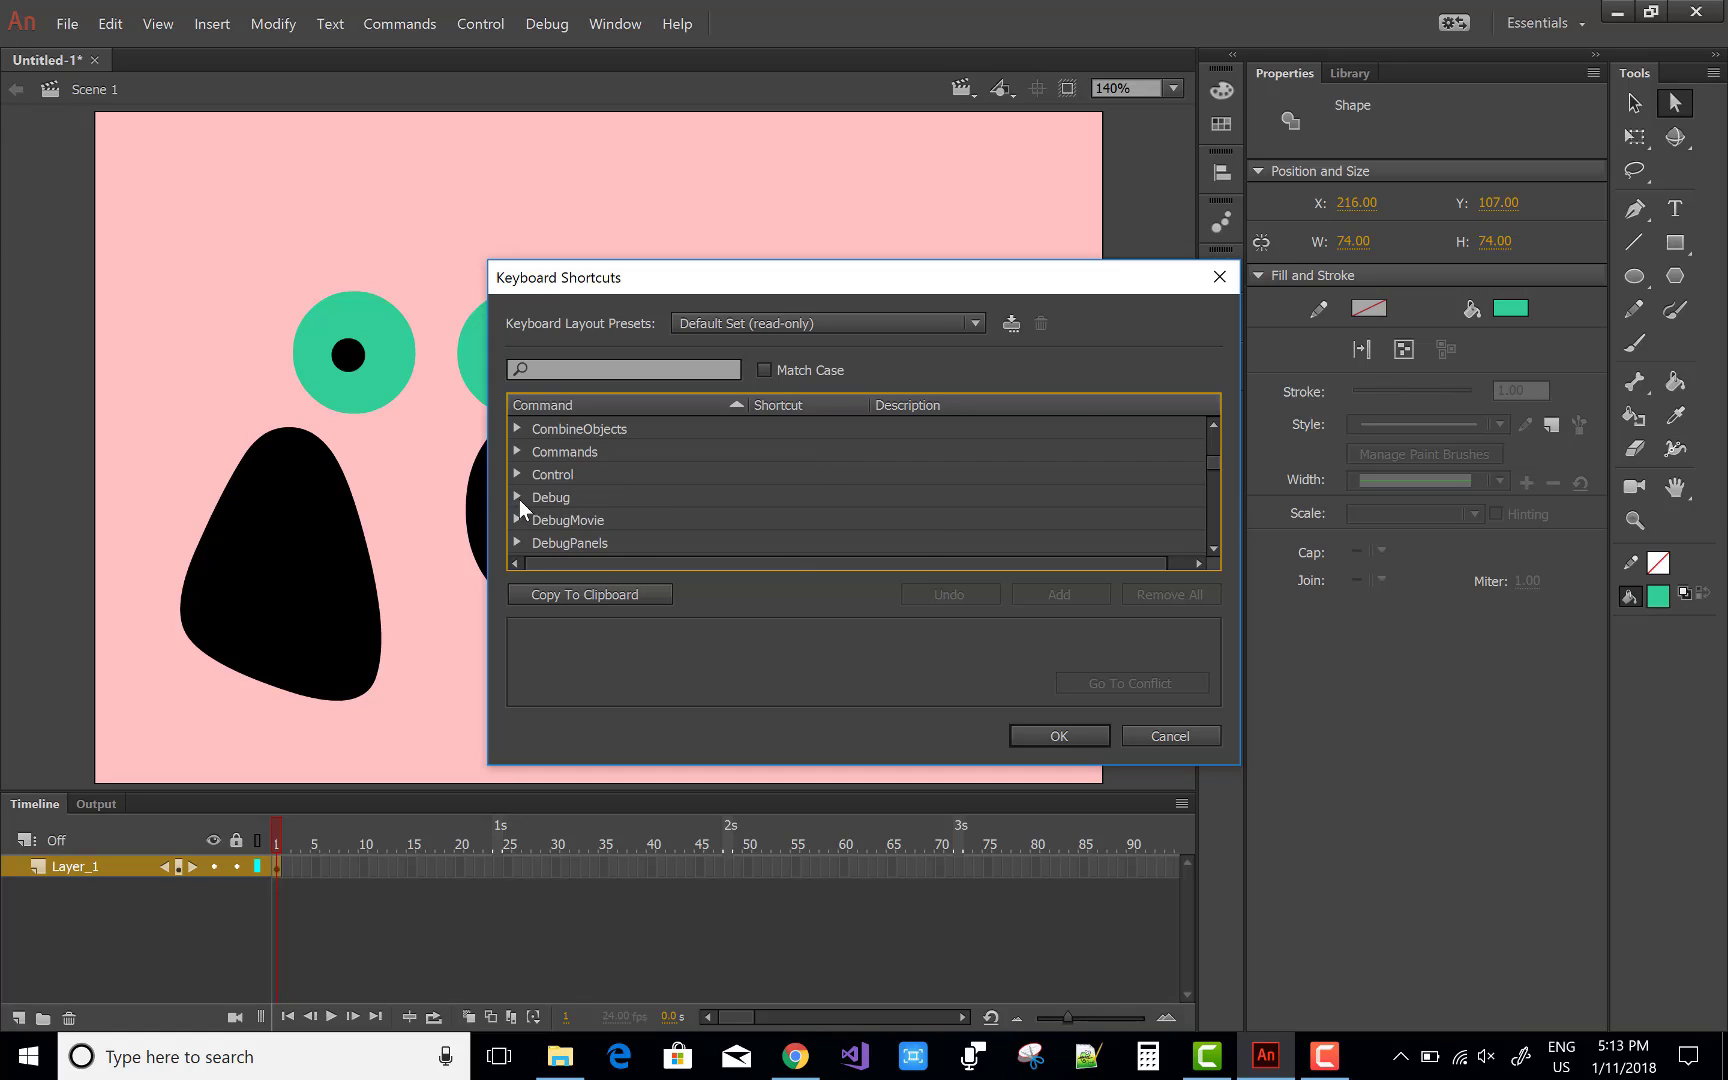
click(516, 497)
scroll(800, 515, down, 3)
scroll(812, 438, down, 3)
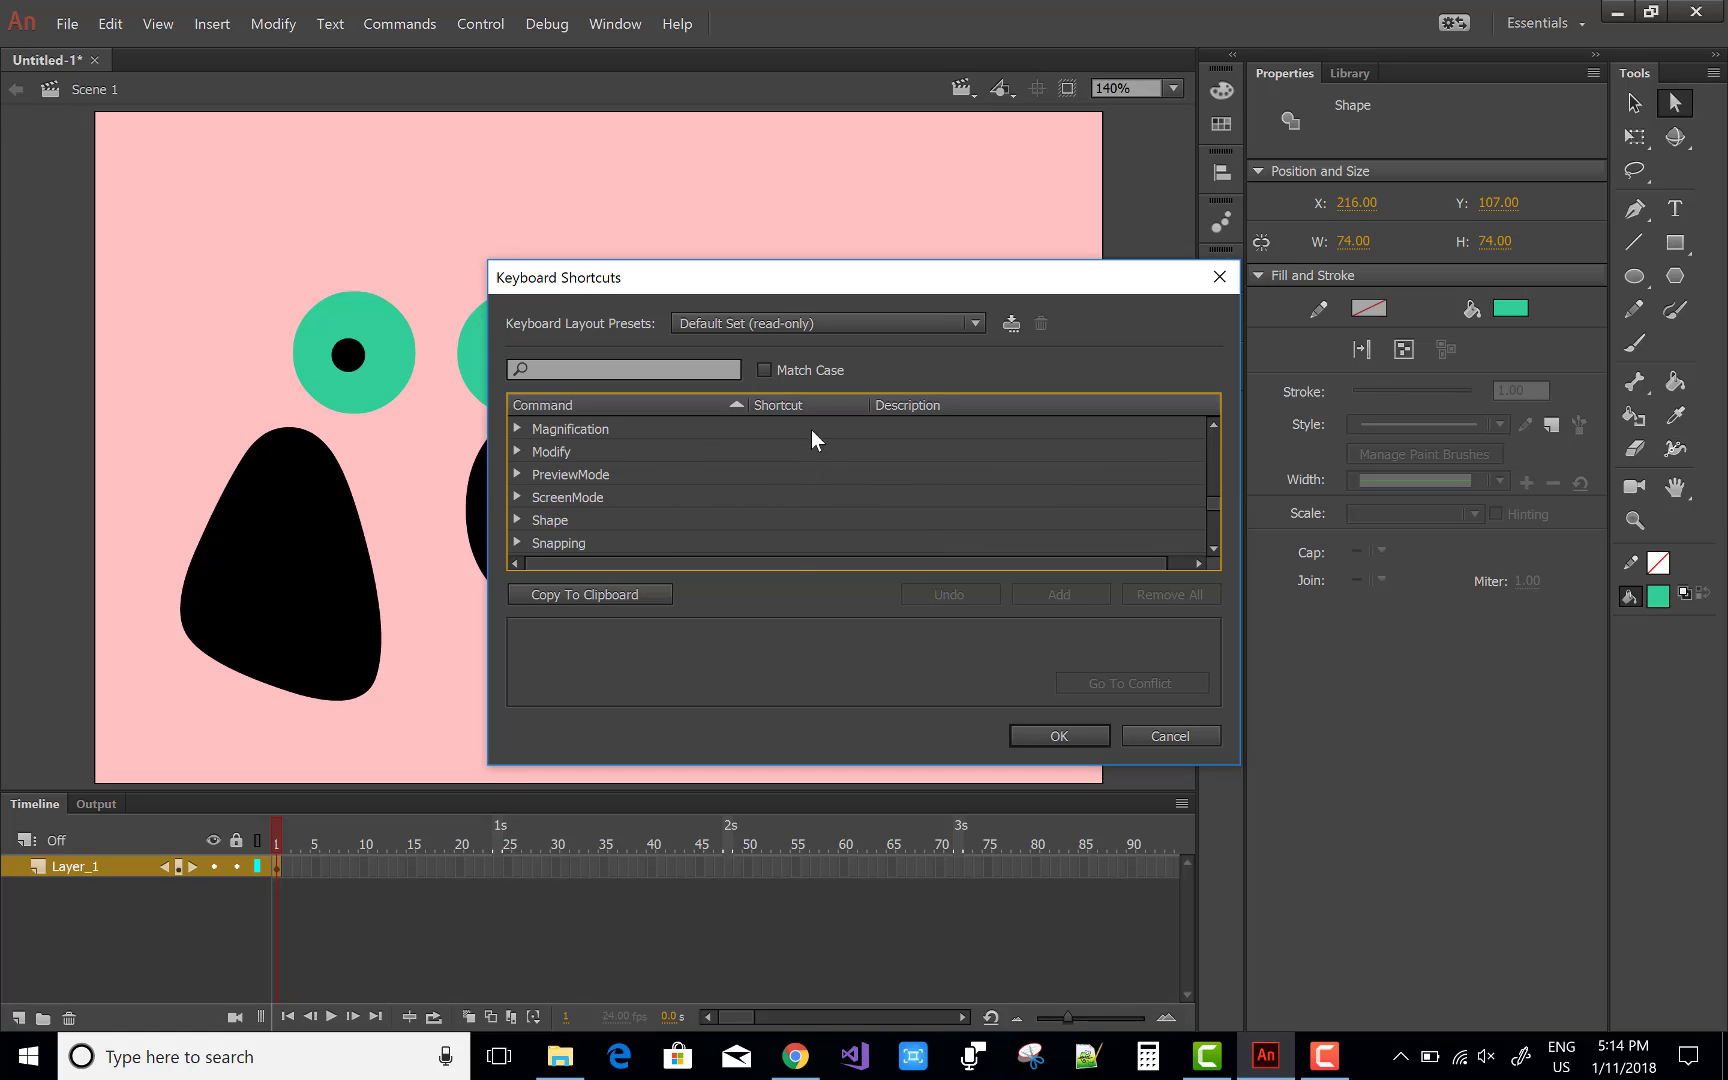
click(516, 520)
scroll(798, 545, down, 1)
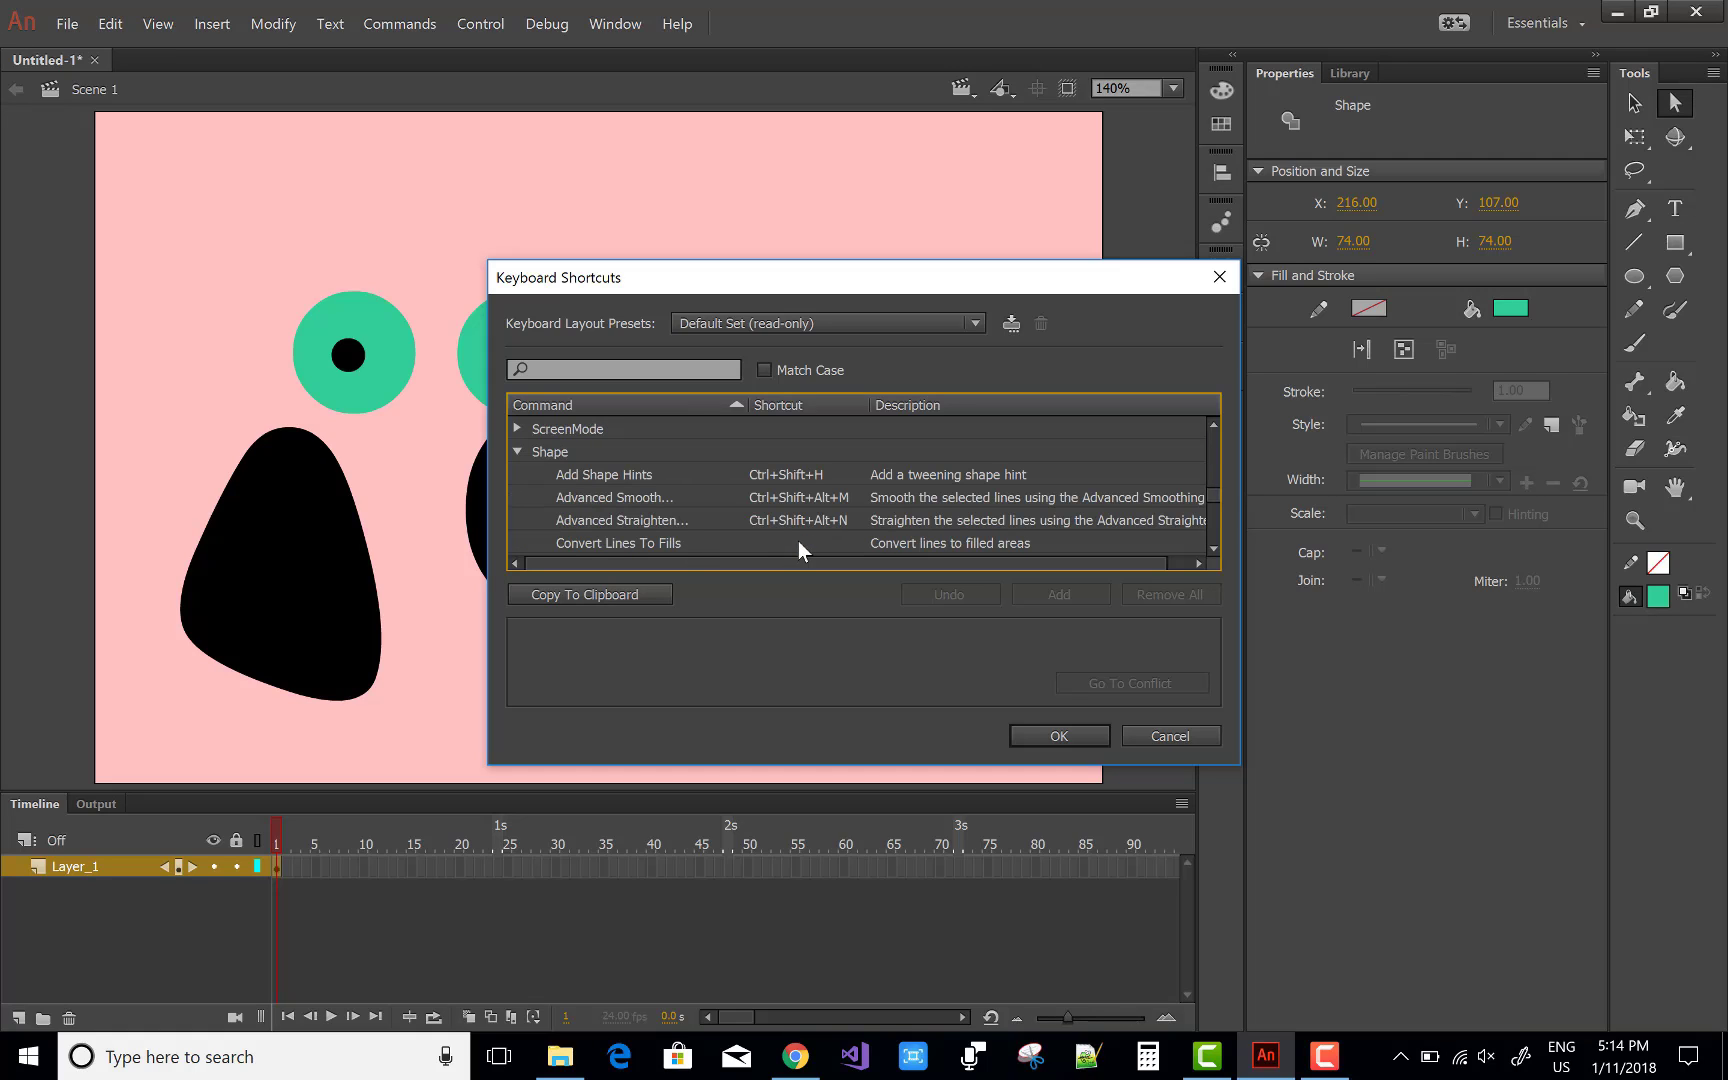
scroll(792, 475, down, 2)
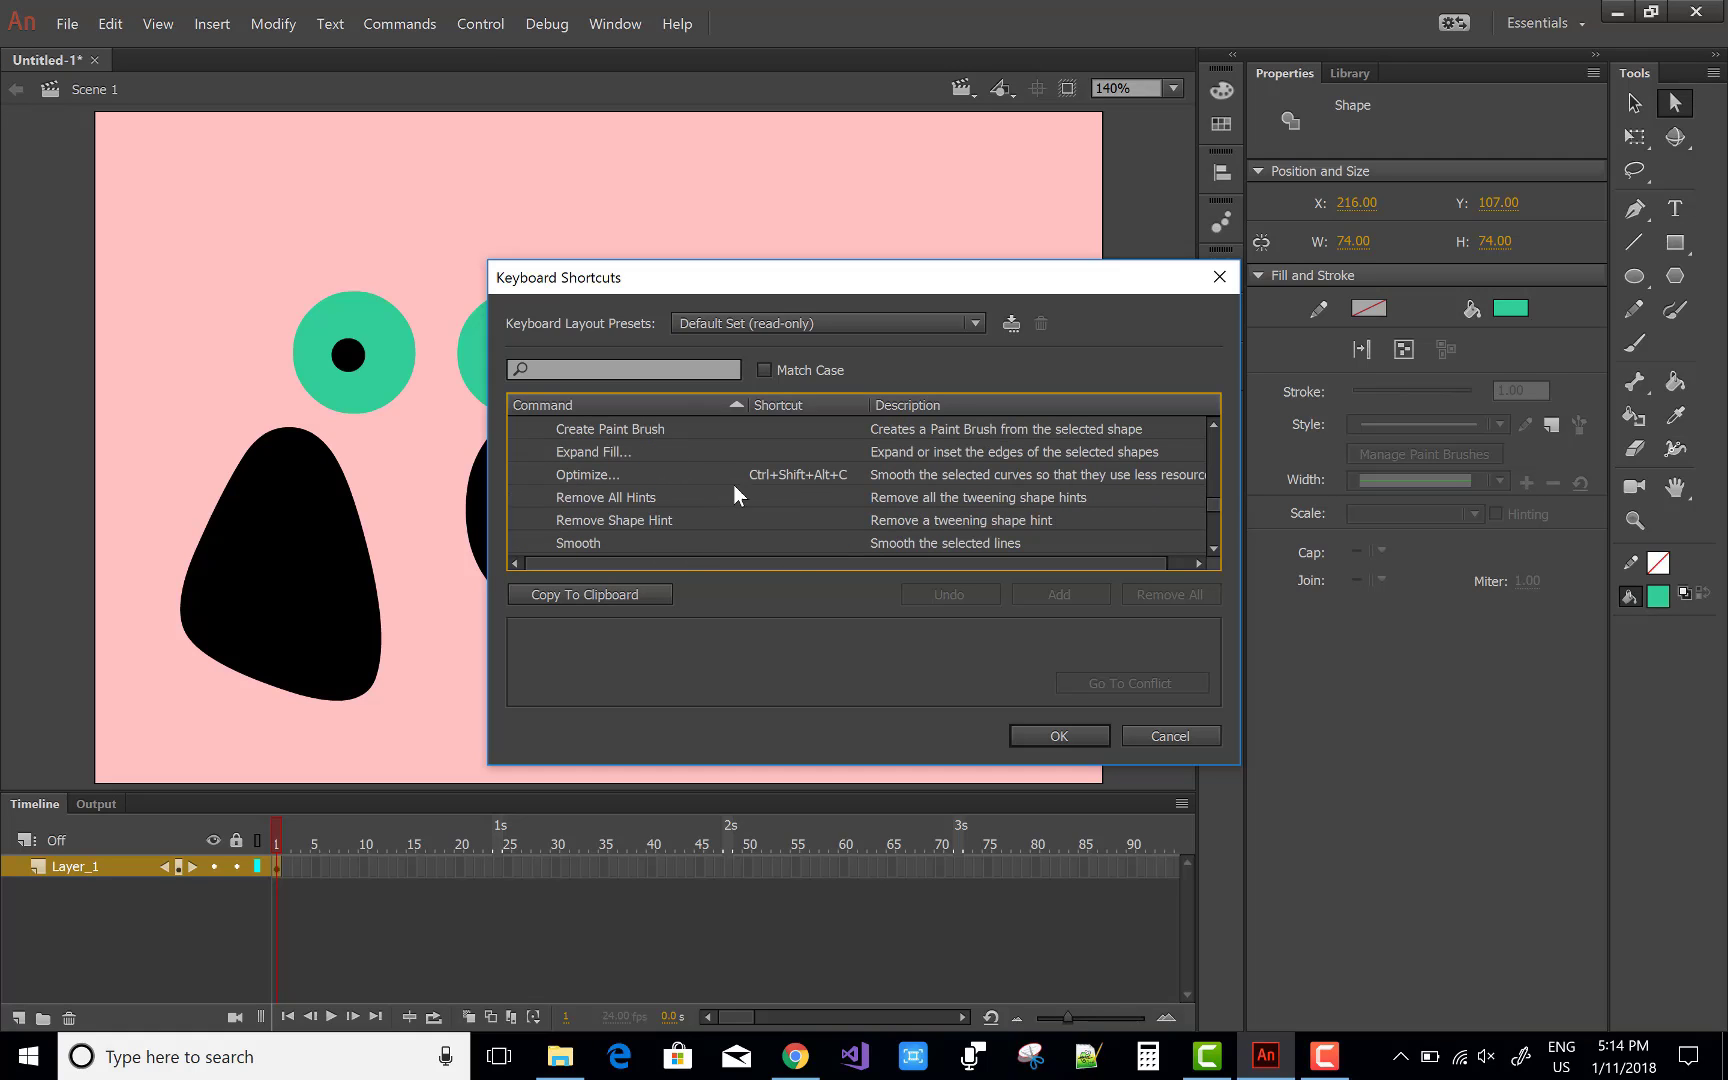
Step: Try assigning the shortcut Z to the Expand Fill command, undo the assignment, and discard the shortcut changes
click(790, 451)
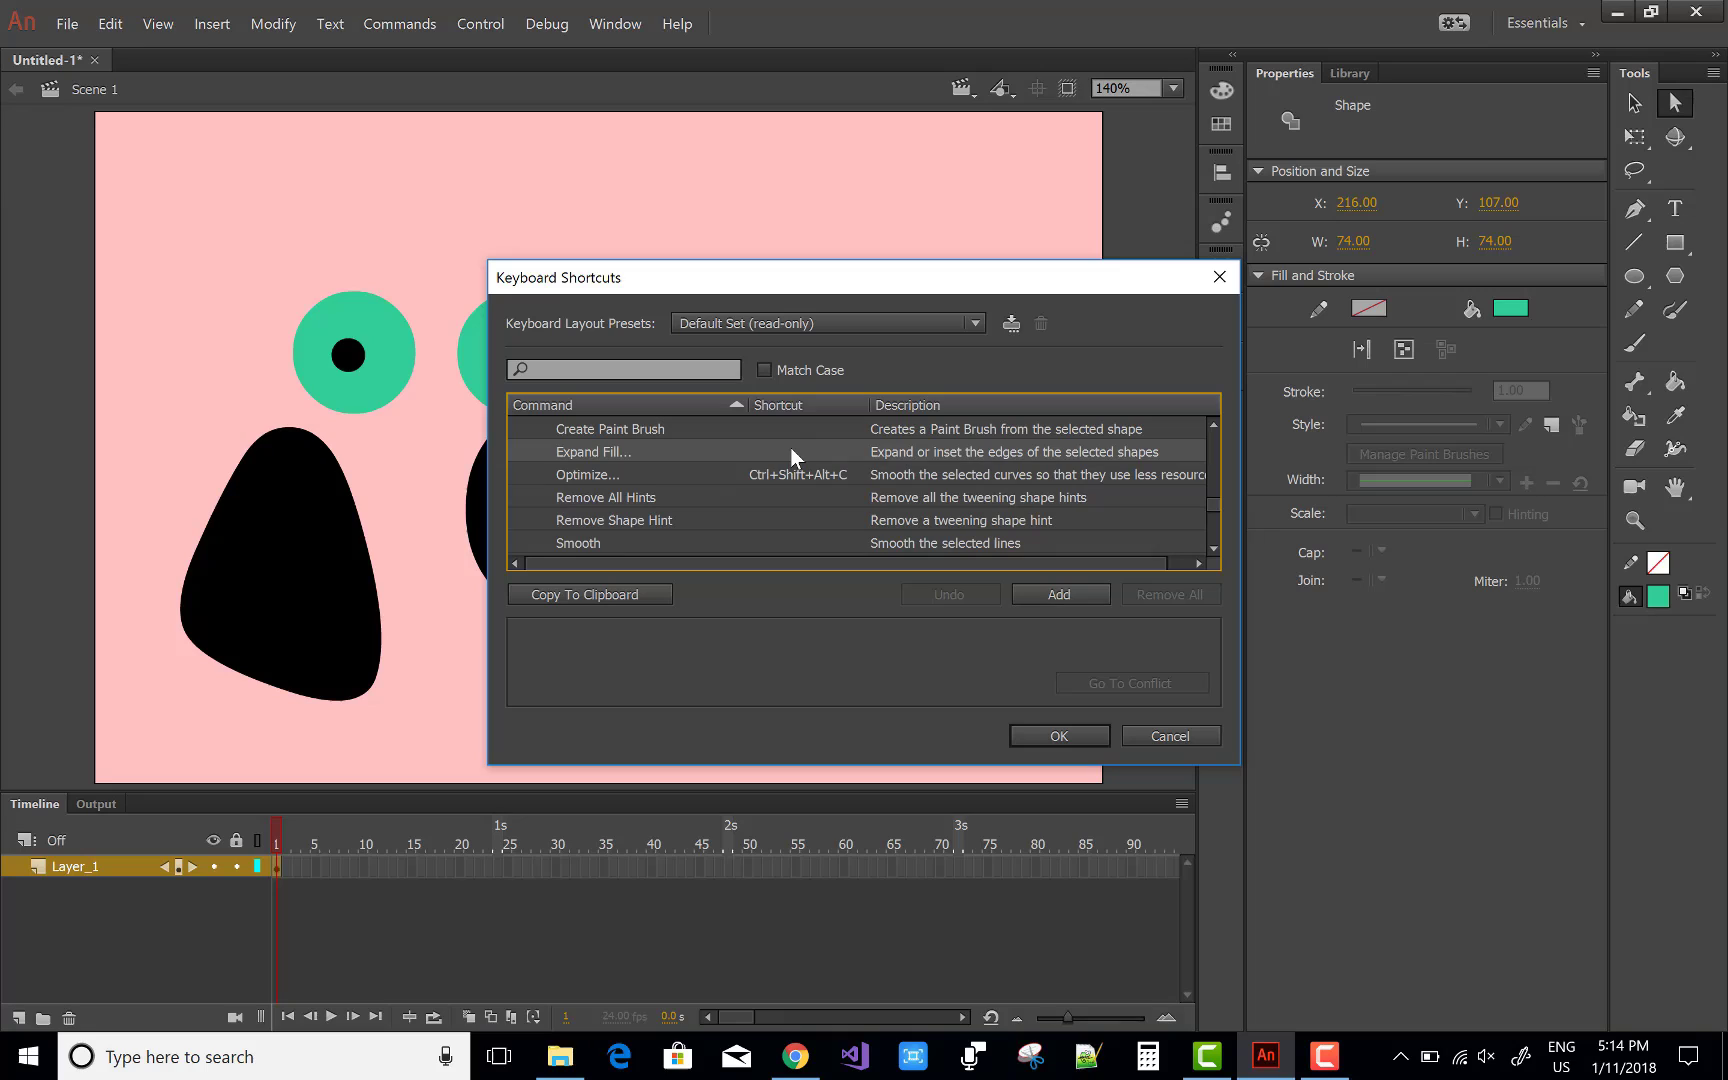
click(790, 450)
key(z)
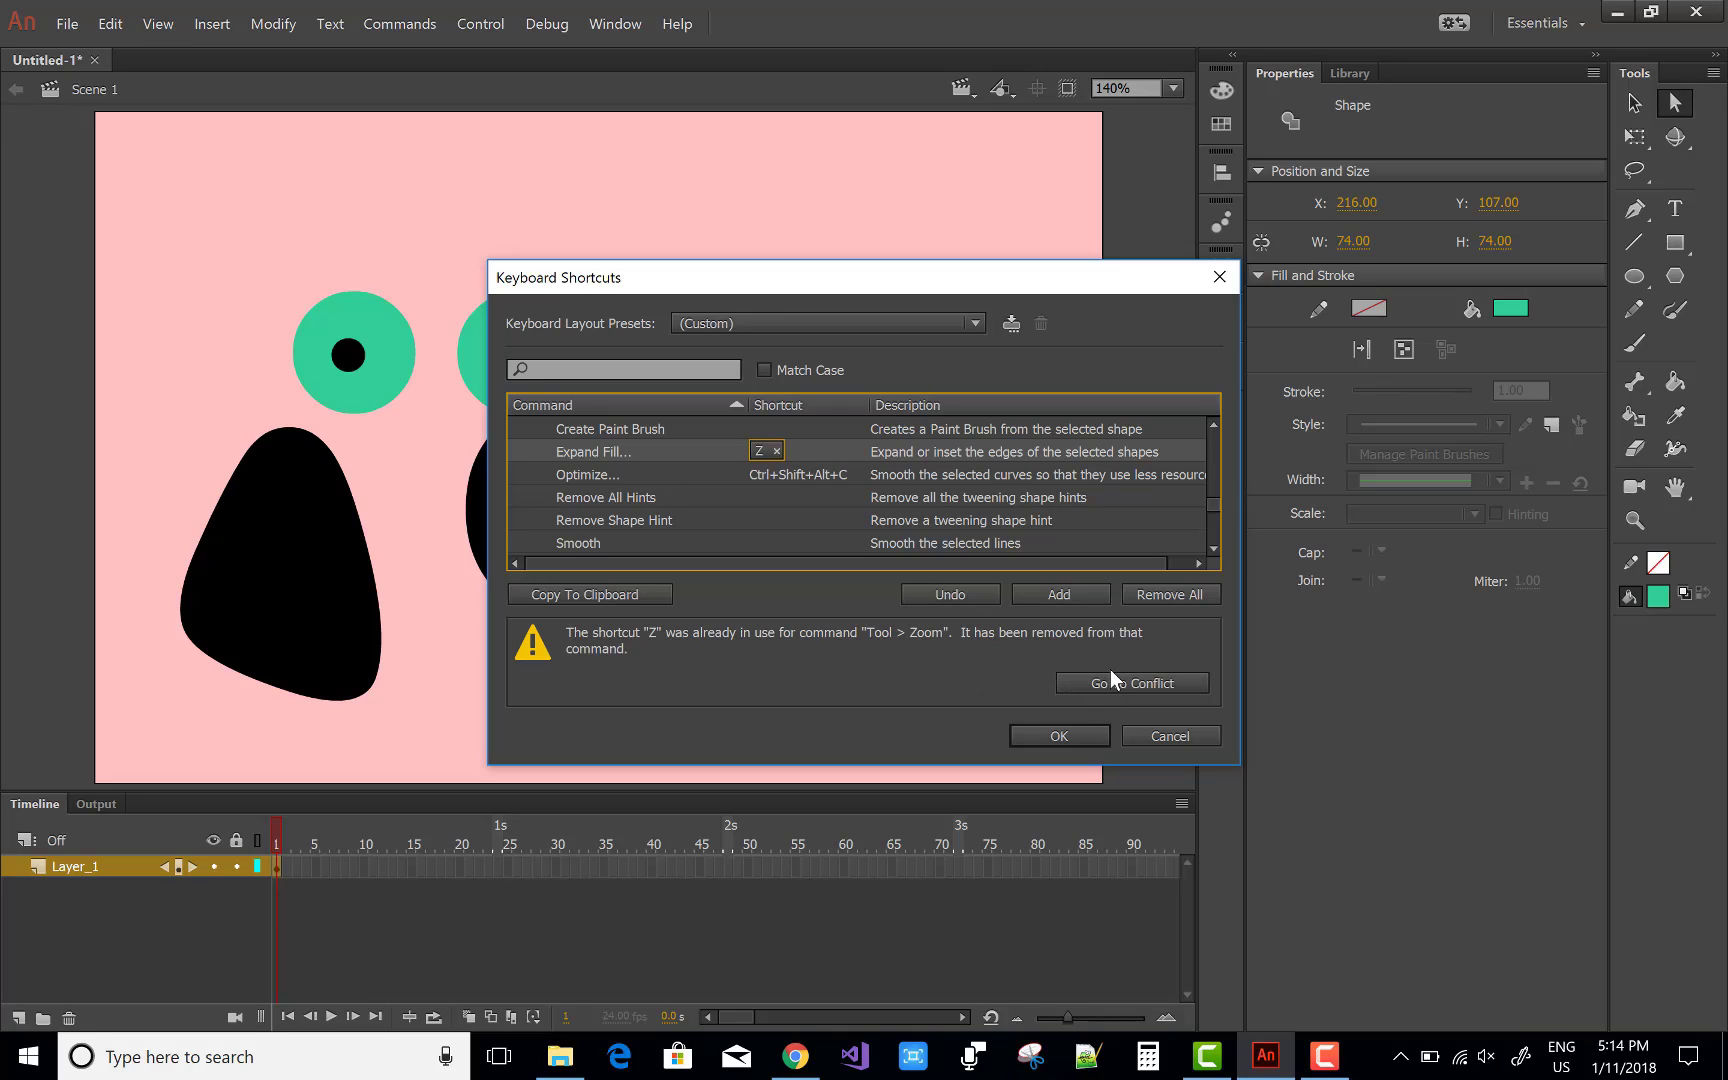
click(968, 589)
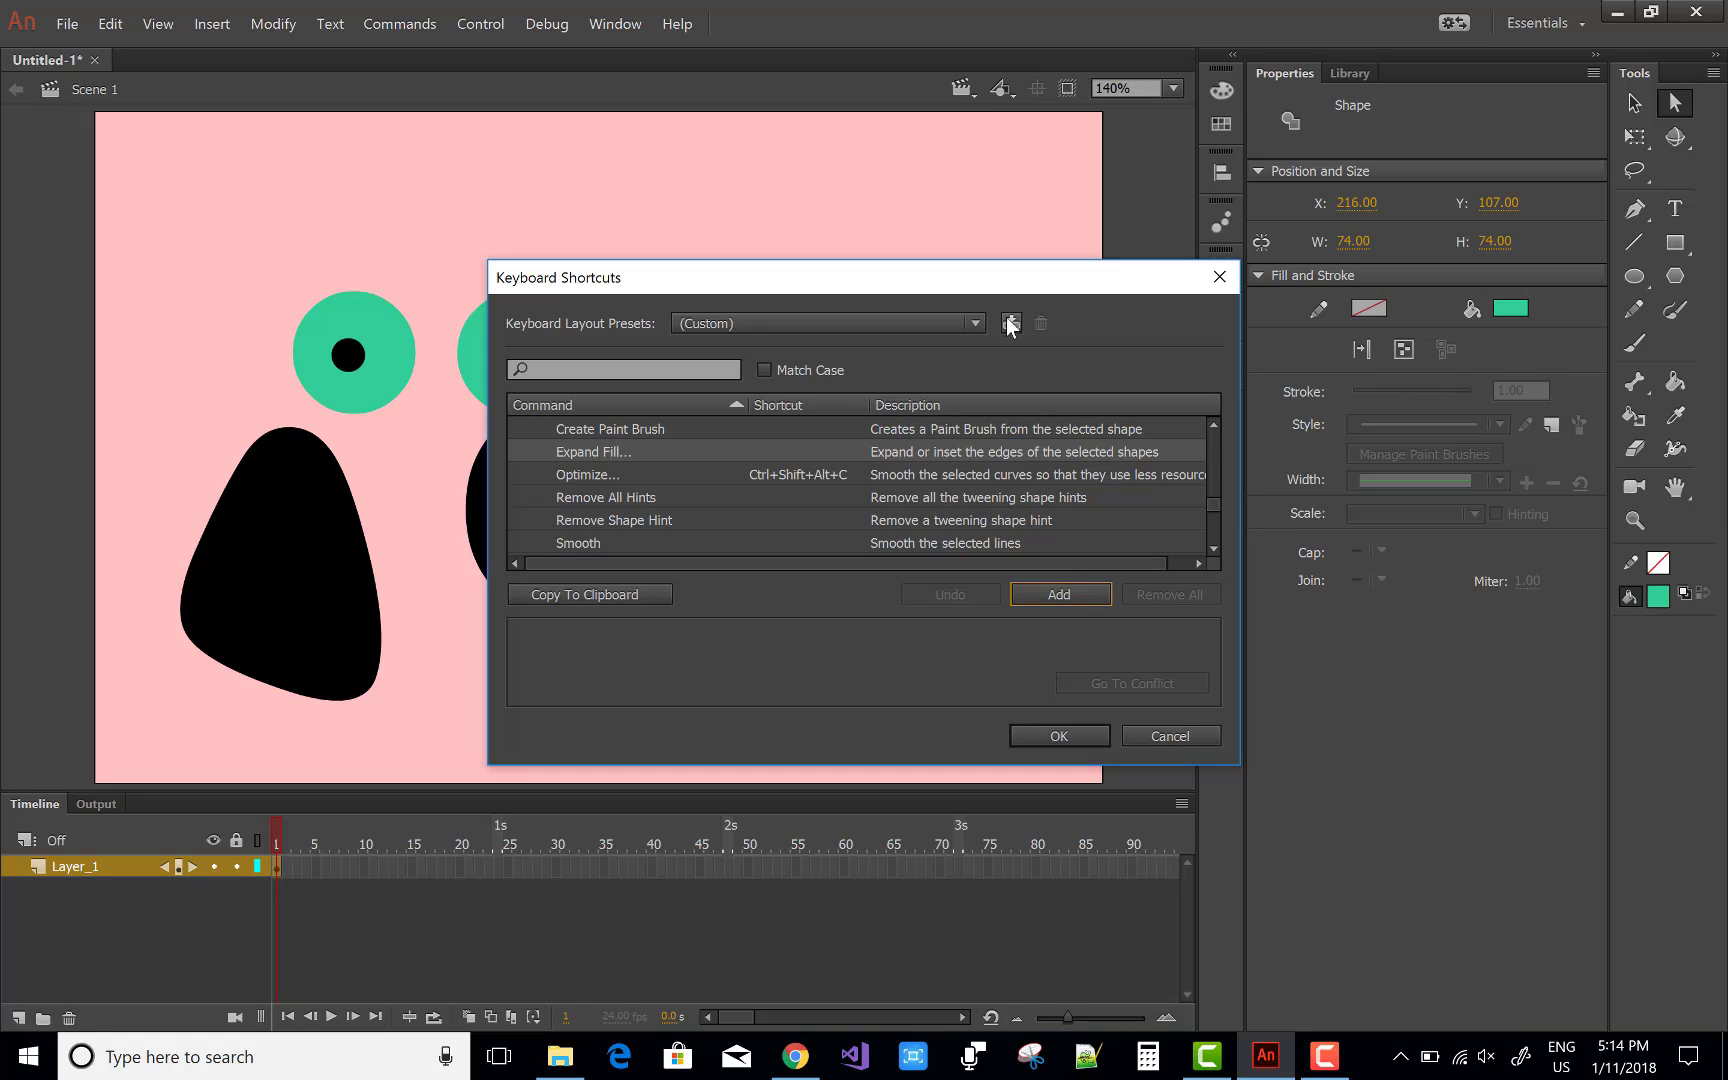
click(1184, 734)
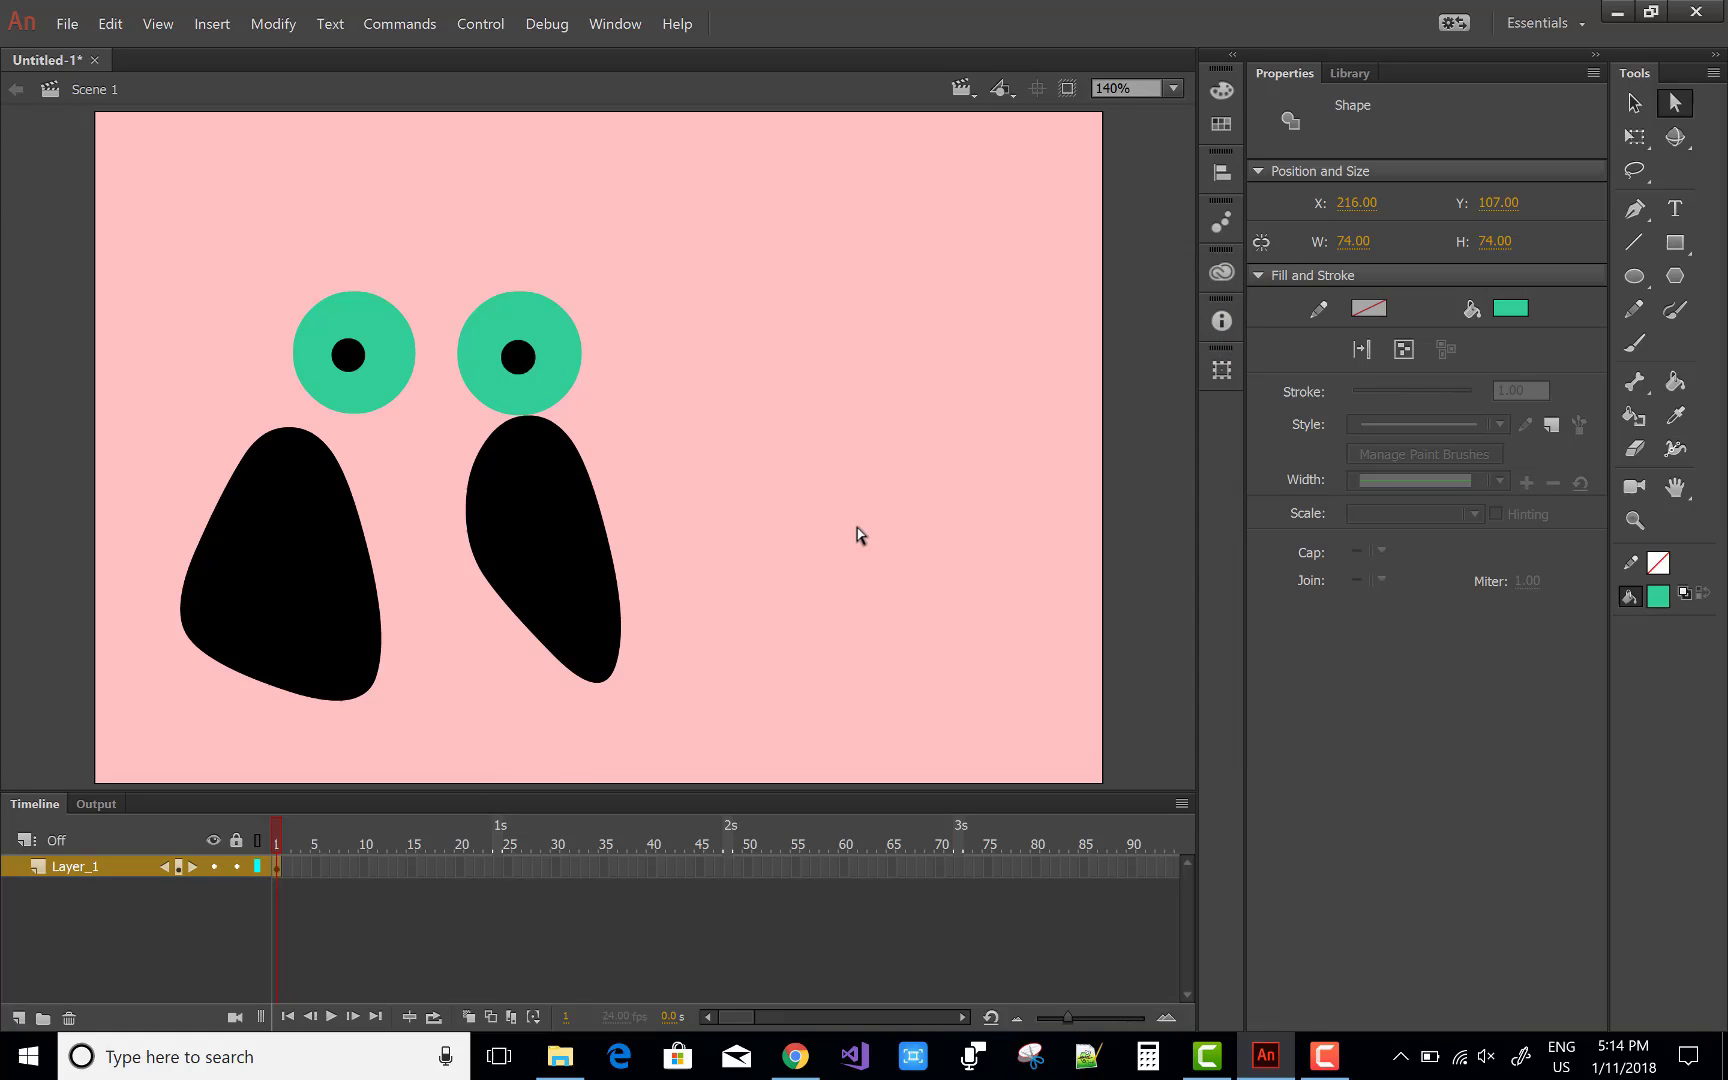